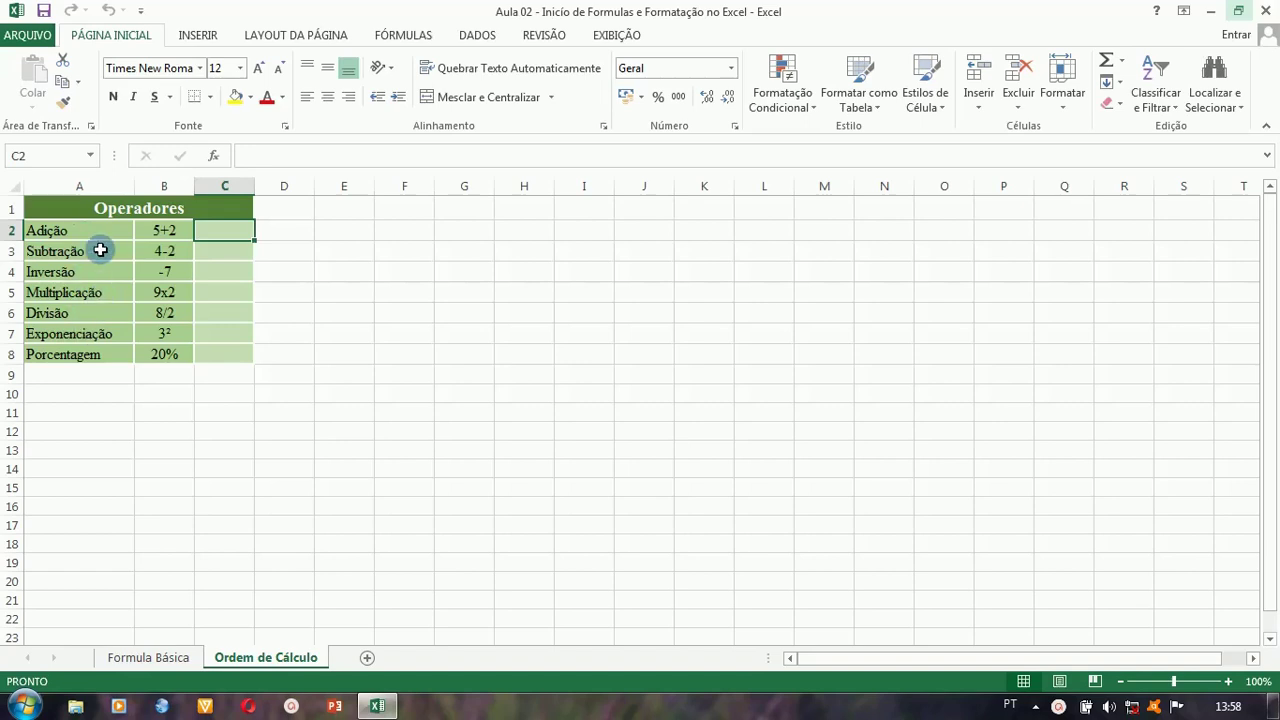
# - Enter the addition formula =5+2 in cell C2, in the Adição row of the Operadores table
pyautogui.click(83, 231)
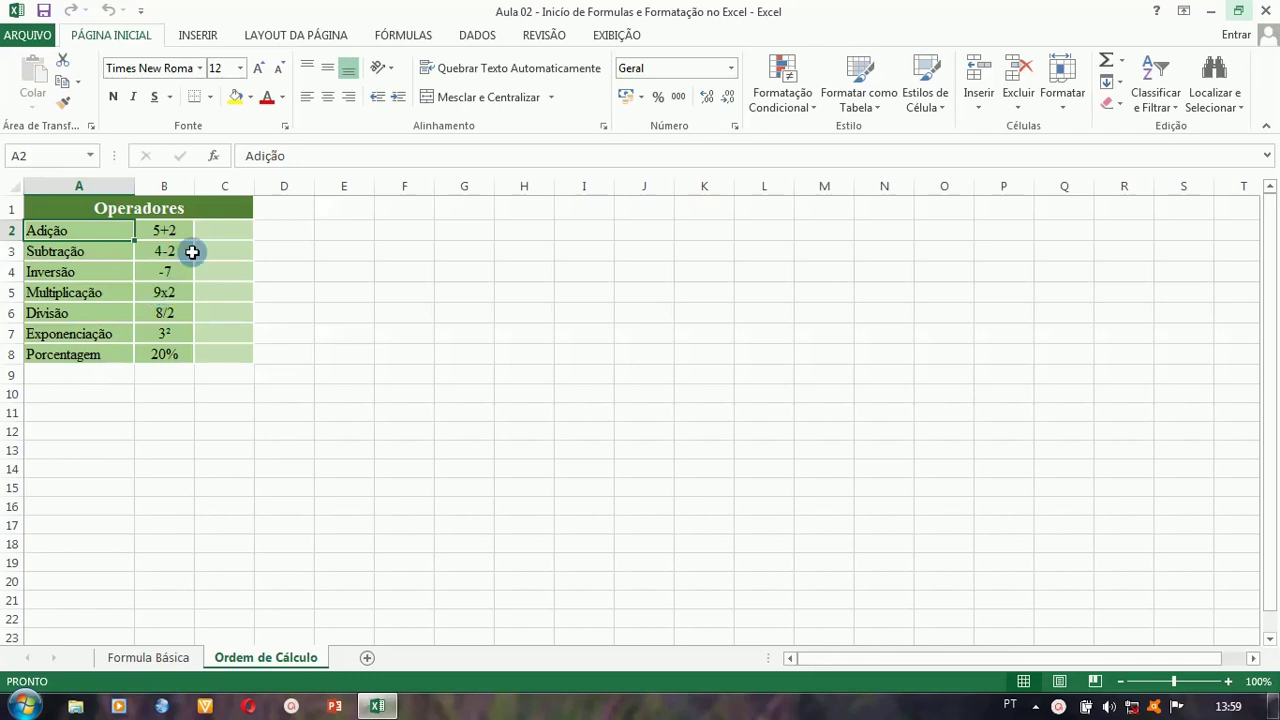
pyautogui.click(214, 229)
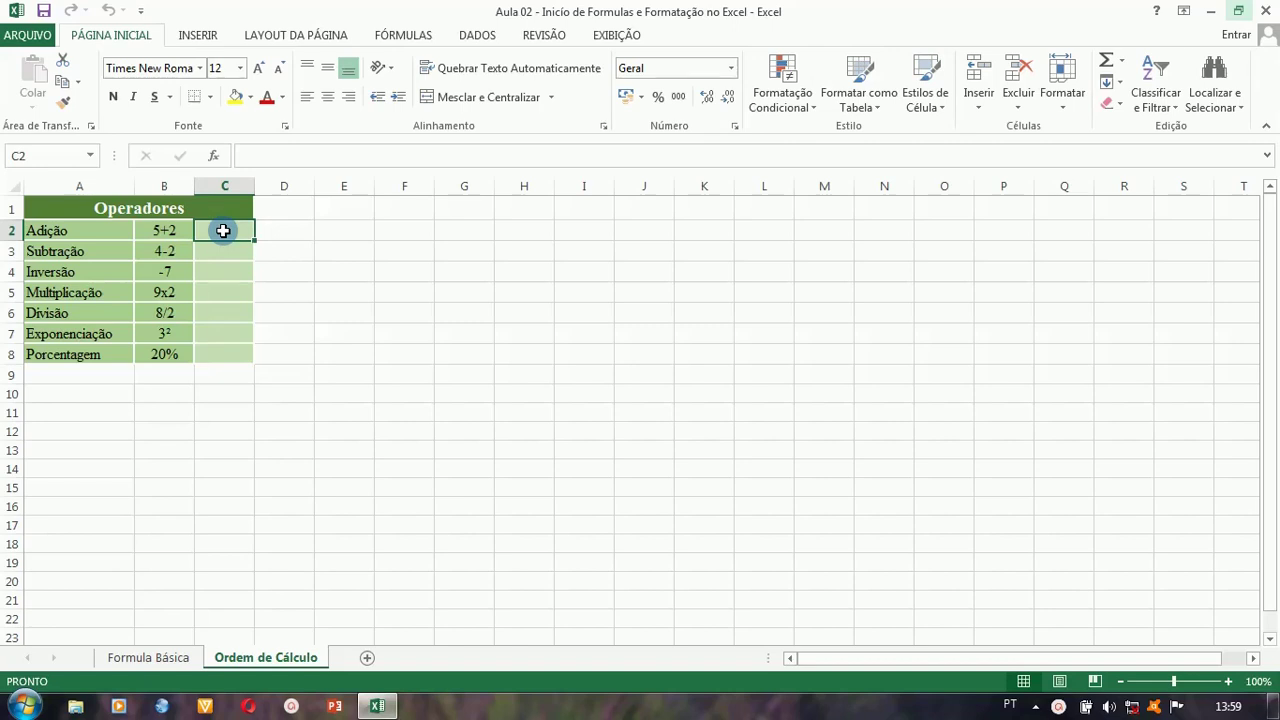
pyautogui.click(166, 230)
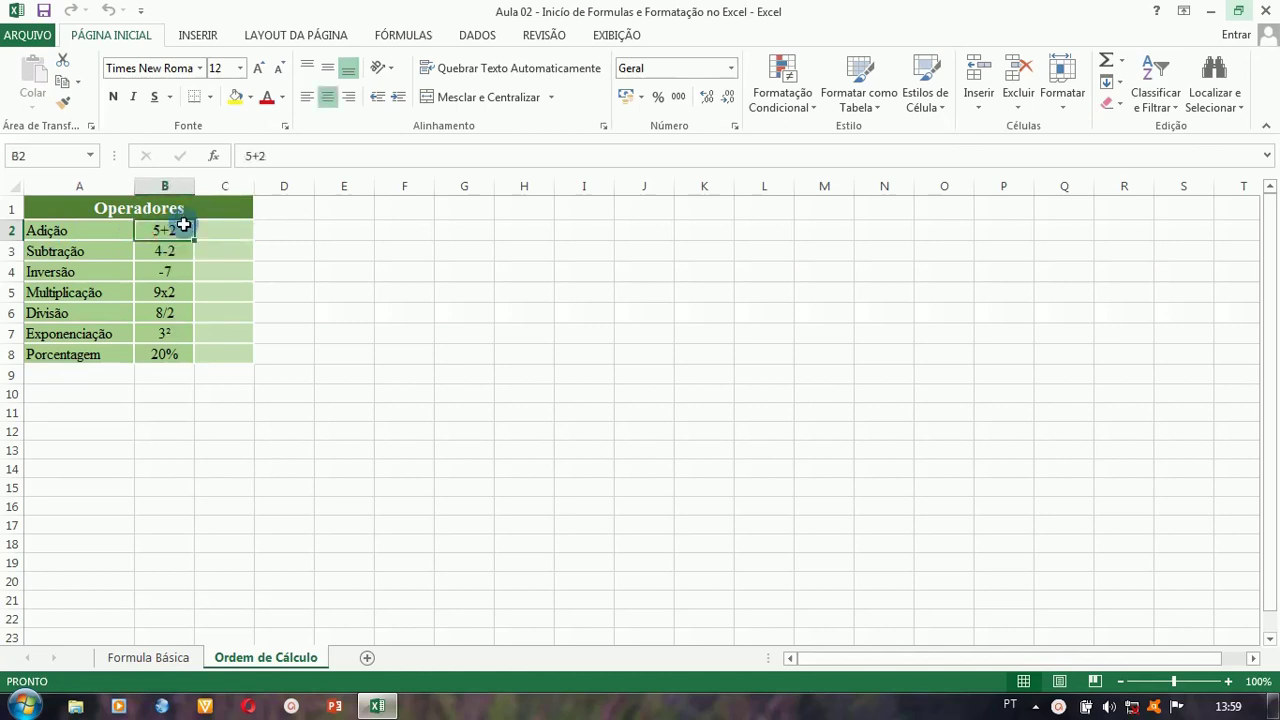
pyautogui.click(204, 230)
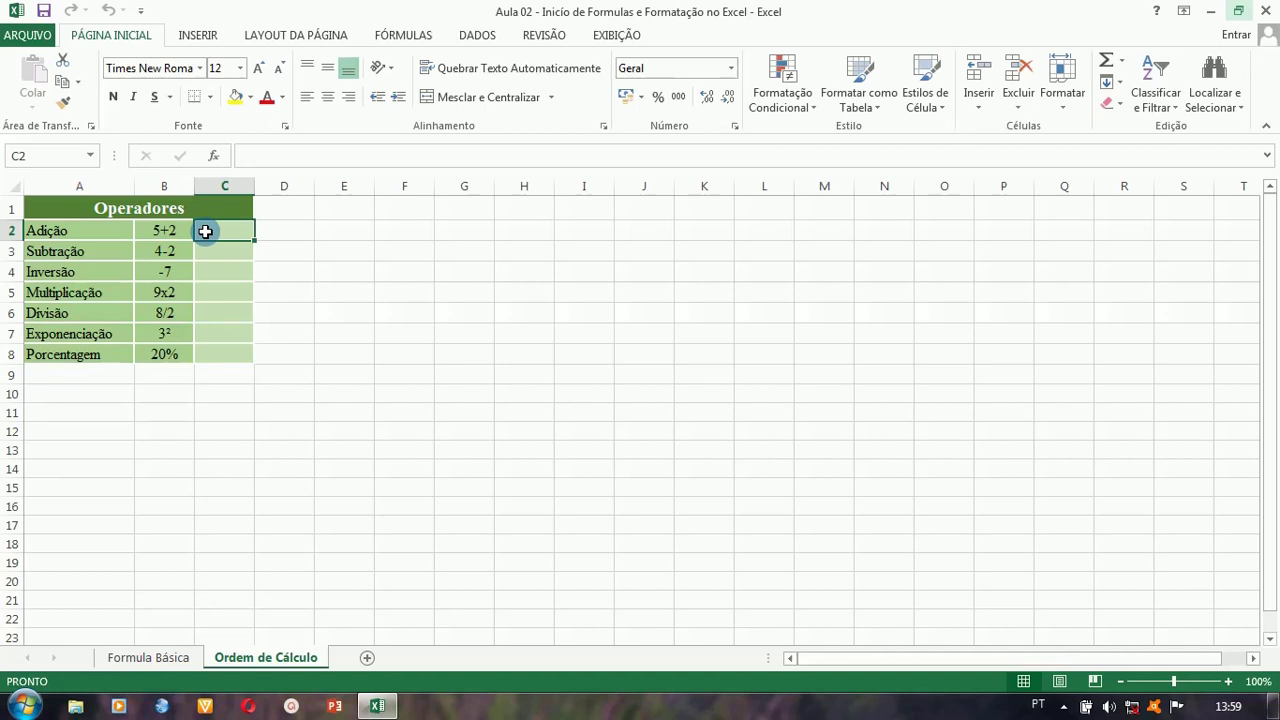
pyautogui.doubleClick(236, 230)
pyautogui.write('=')
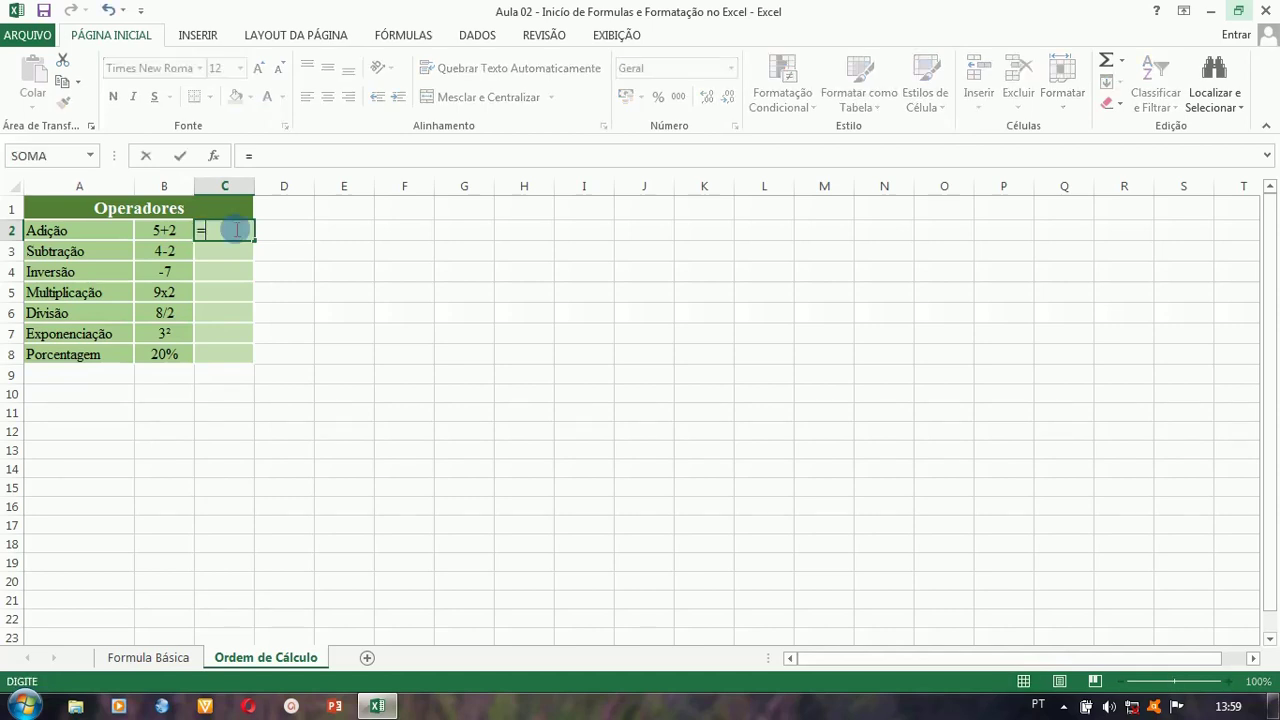
pyautogui.write('5+')
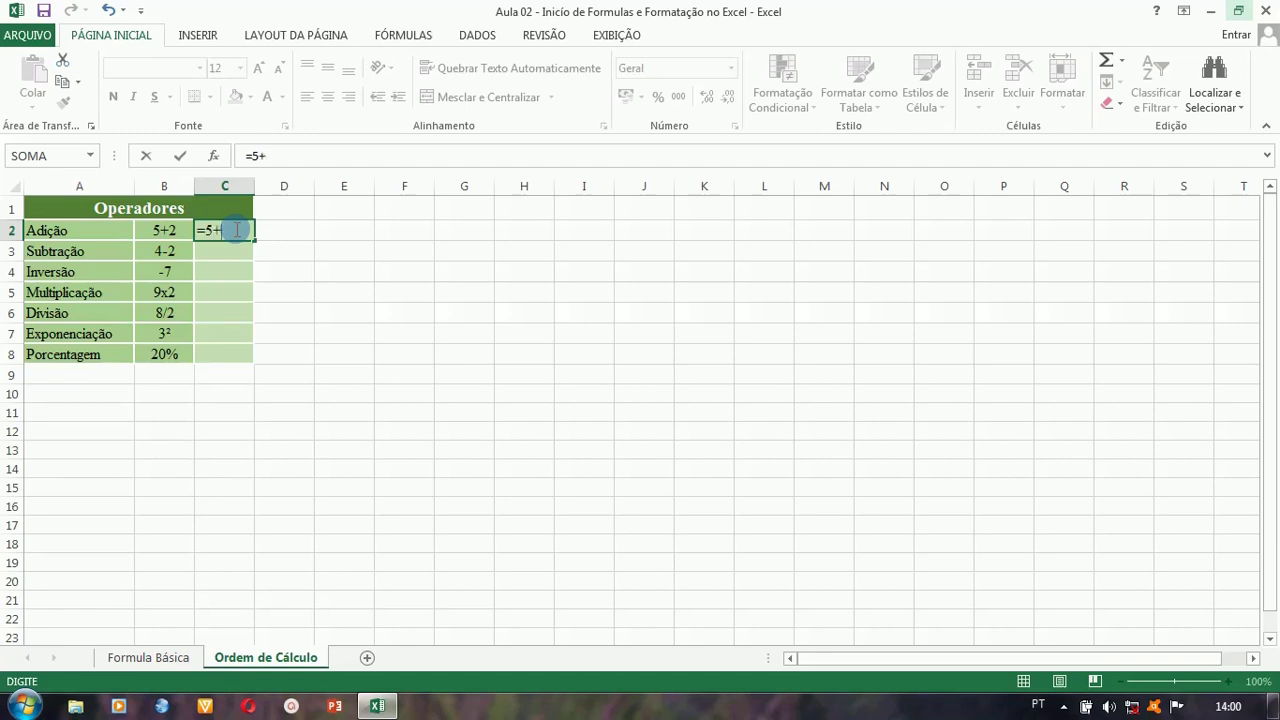
pyautogui.write('2')
pyautogui.press('Return')
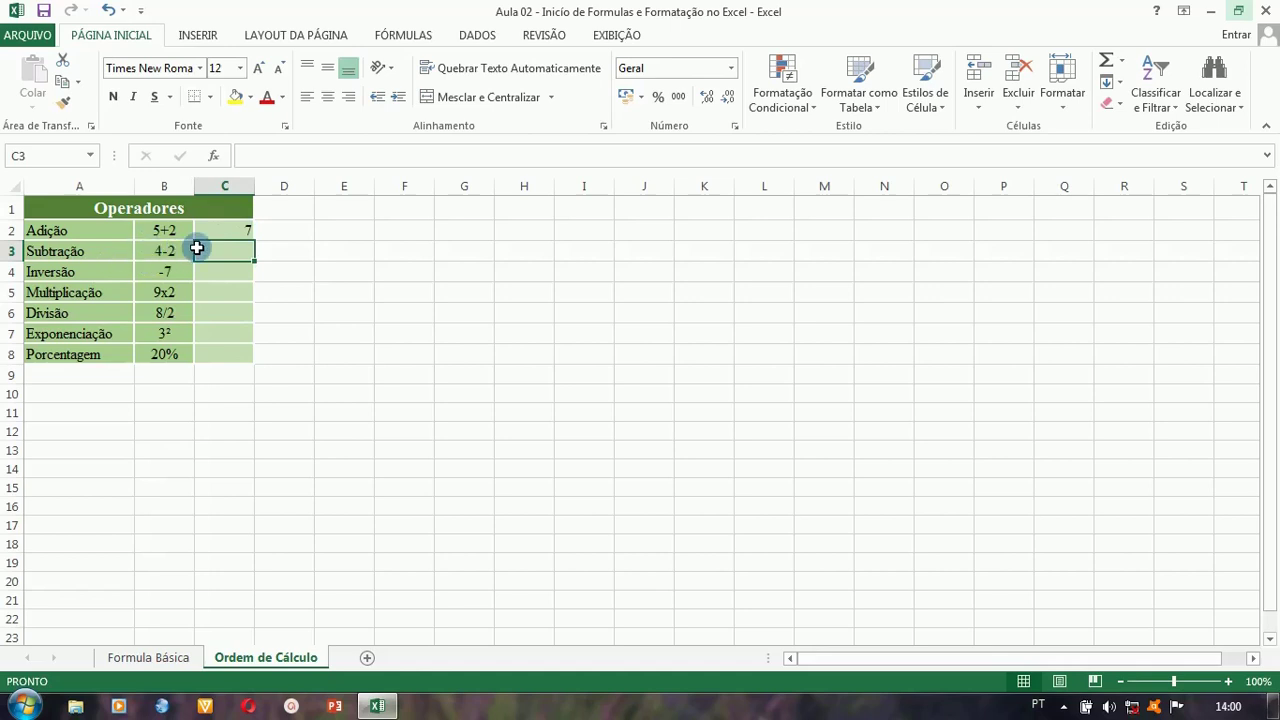
# - Enter the subtraction formula =4-2 in cell C3 and the inversion formula =-7 in cell C4
pyautogui.write('=')
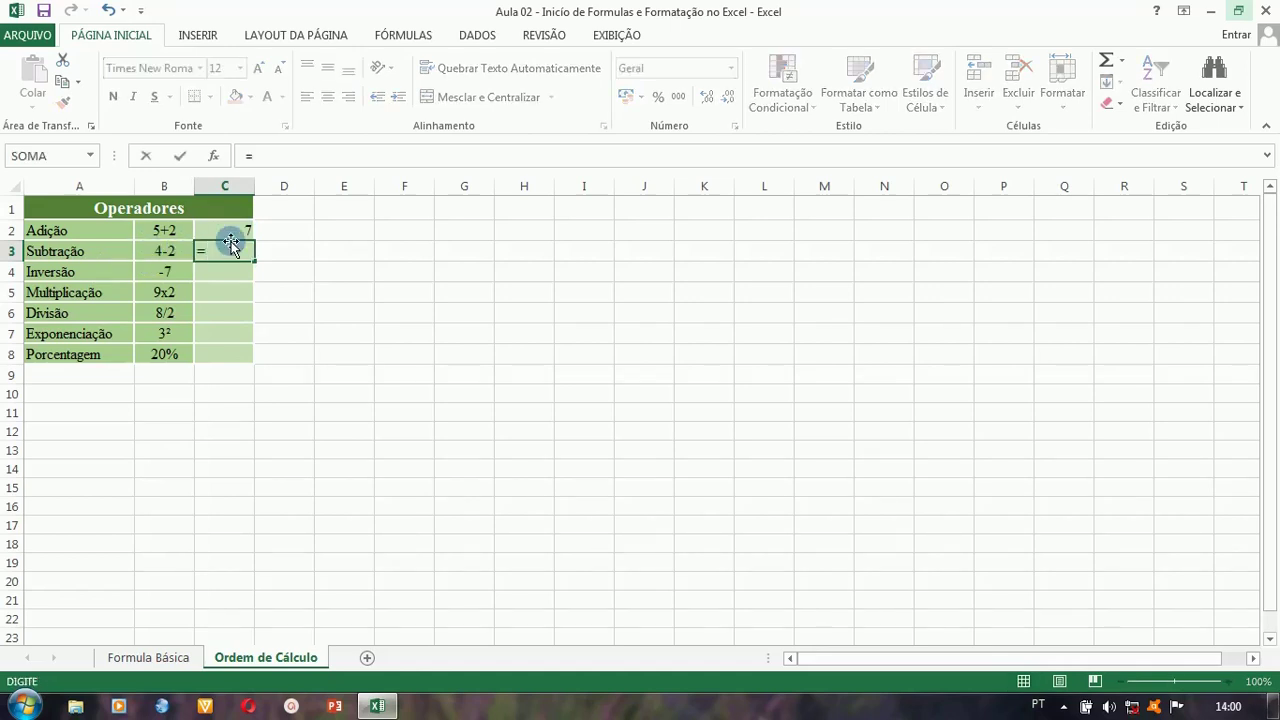
pyautogui.write('4')
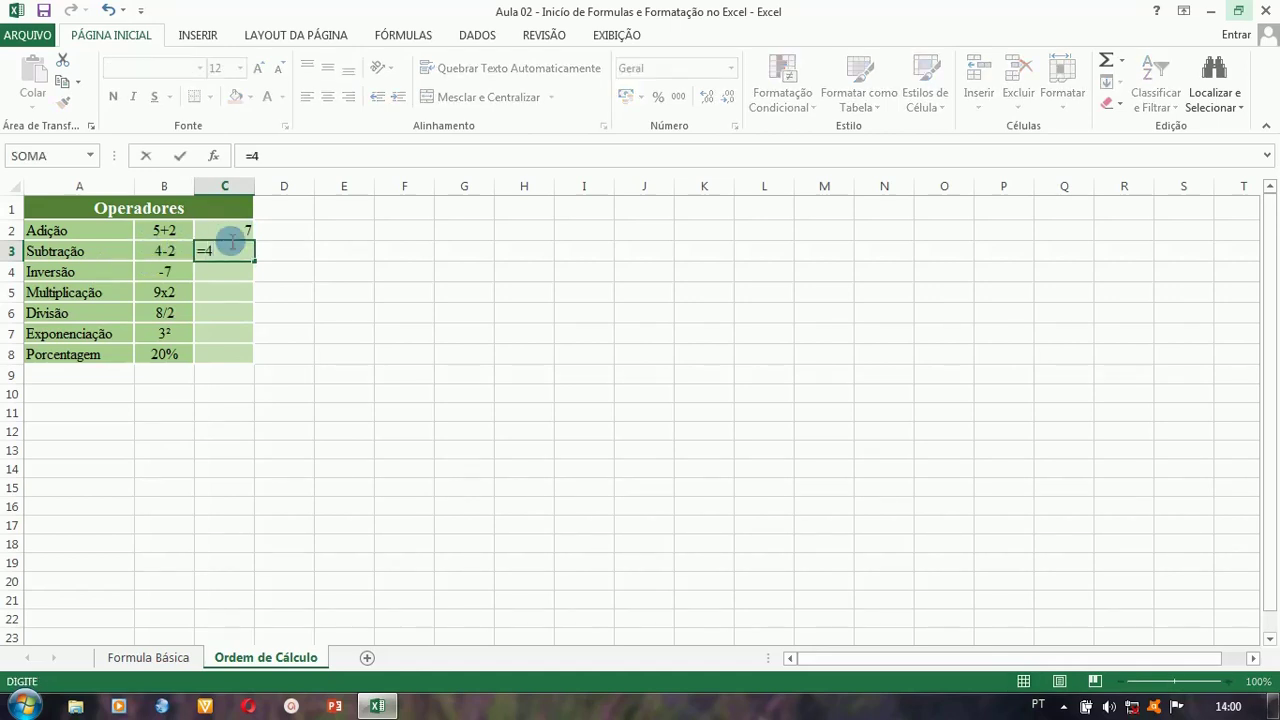
pyautogui.write('-2')
pyautogui.press('Return')
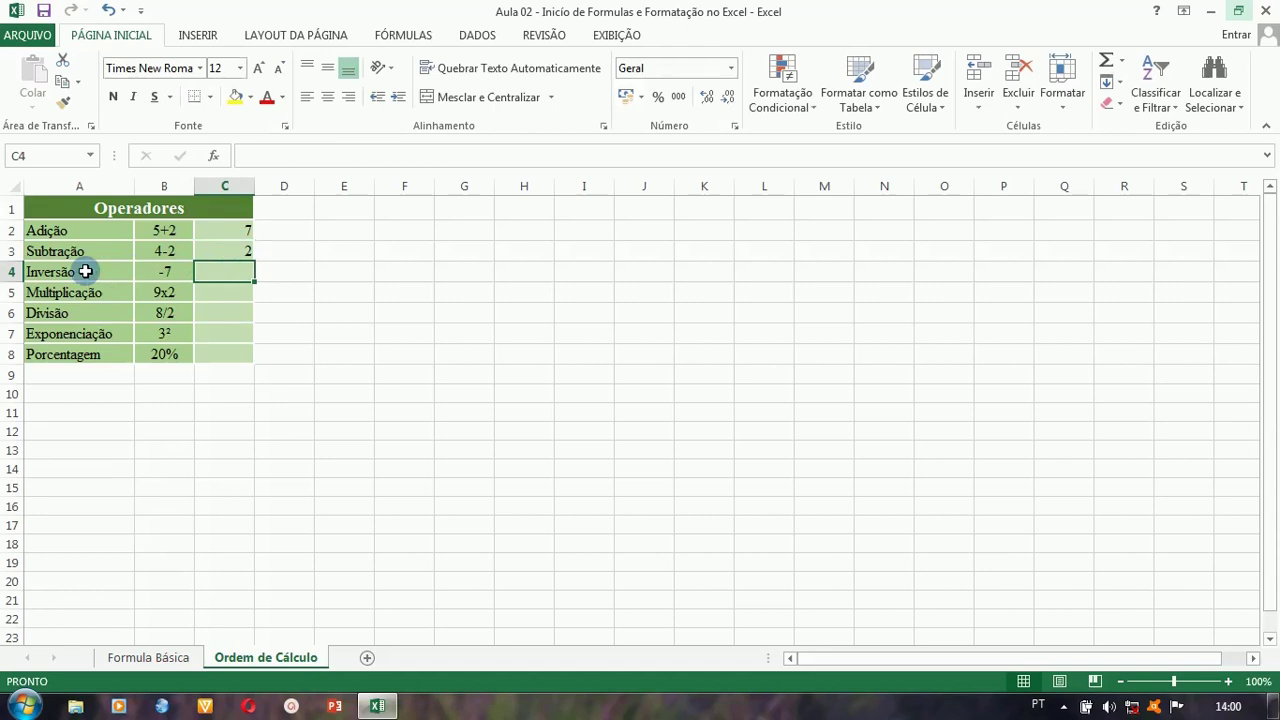
pyautogui.write('=-')
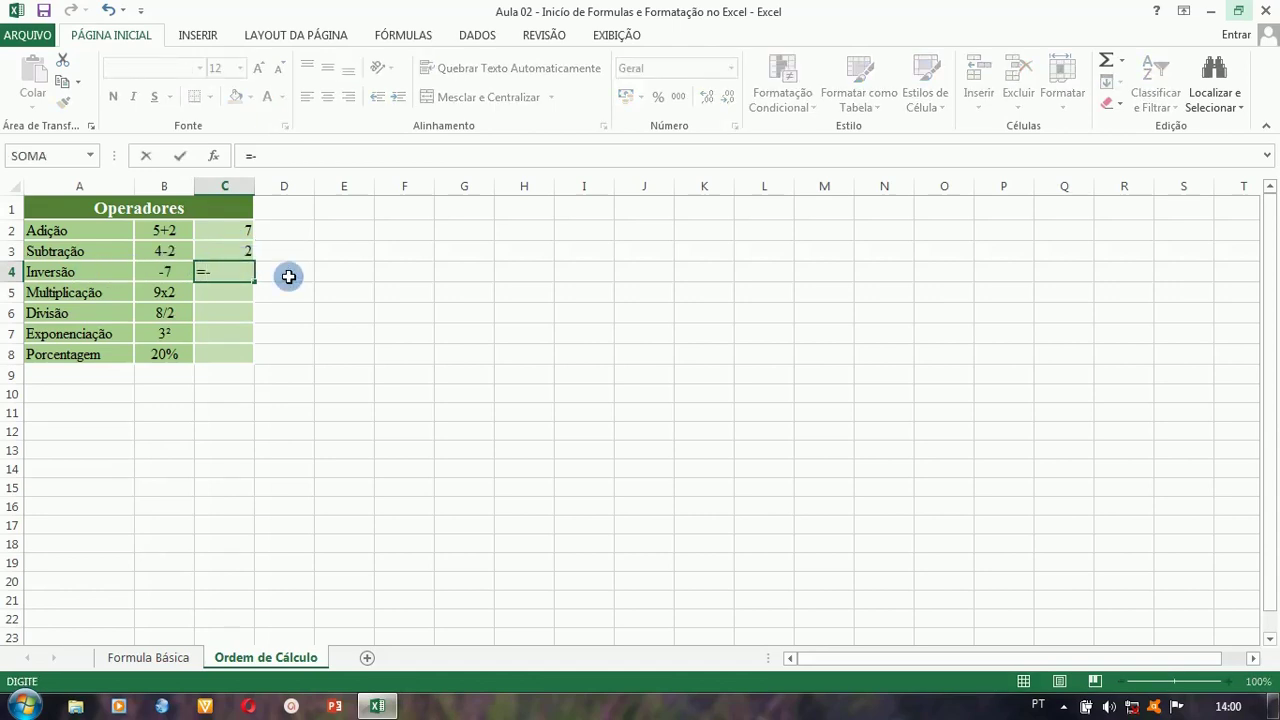
pyautogui.write('7')
pyautogui.press('Return')
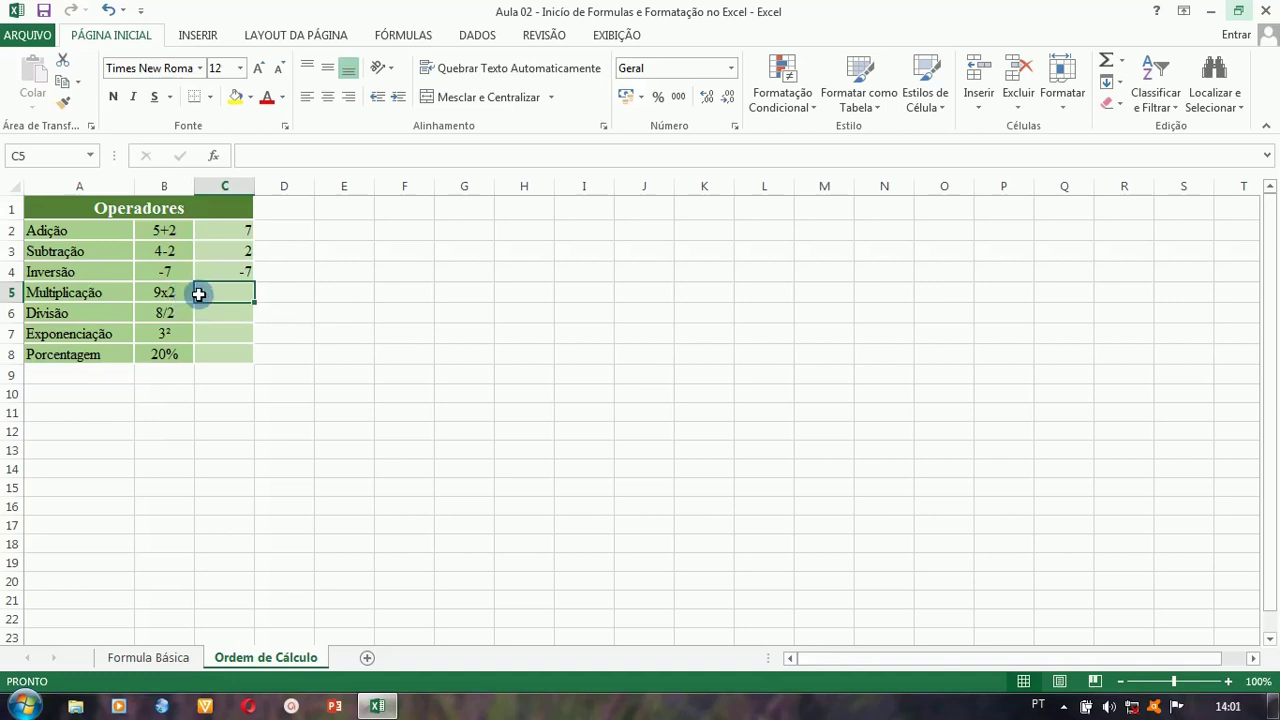
# - Enter the multiplication formula =9*2 in cell C5 and the division formula =8/2 in cell C6
pyautogui.write('=9*')
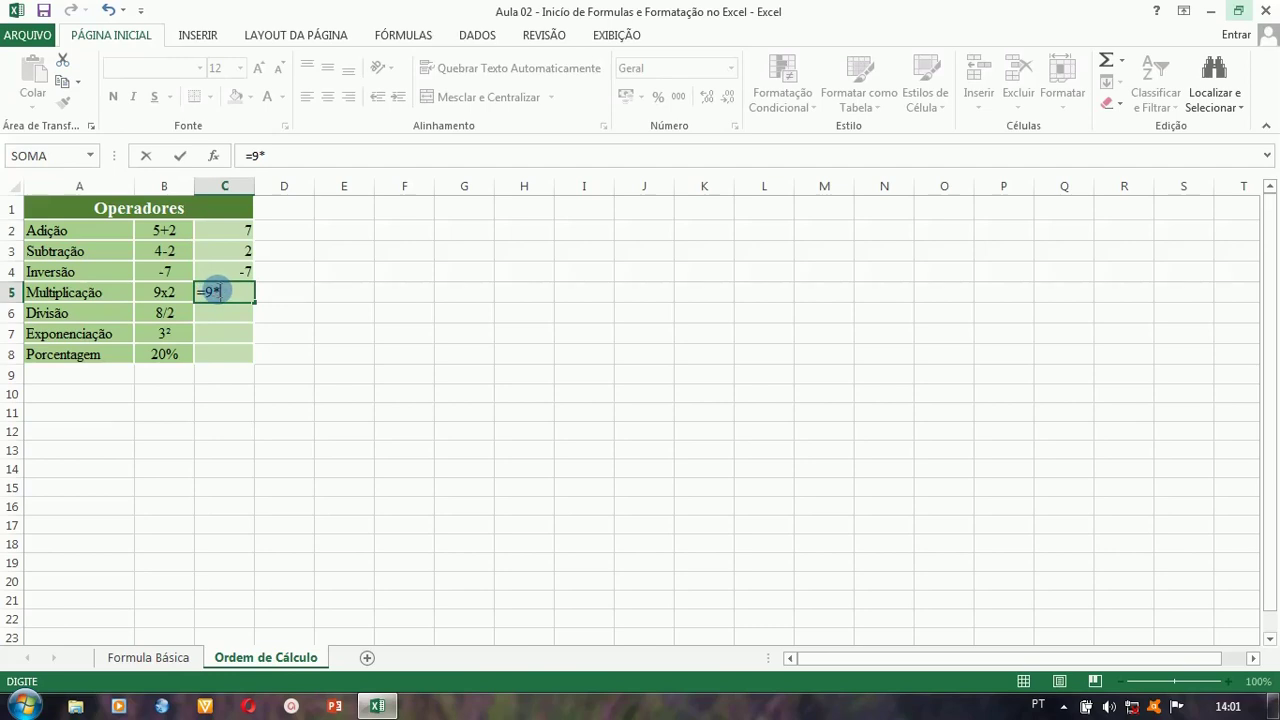
pyautogui.write('2')
pyautogui.press('Return')
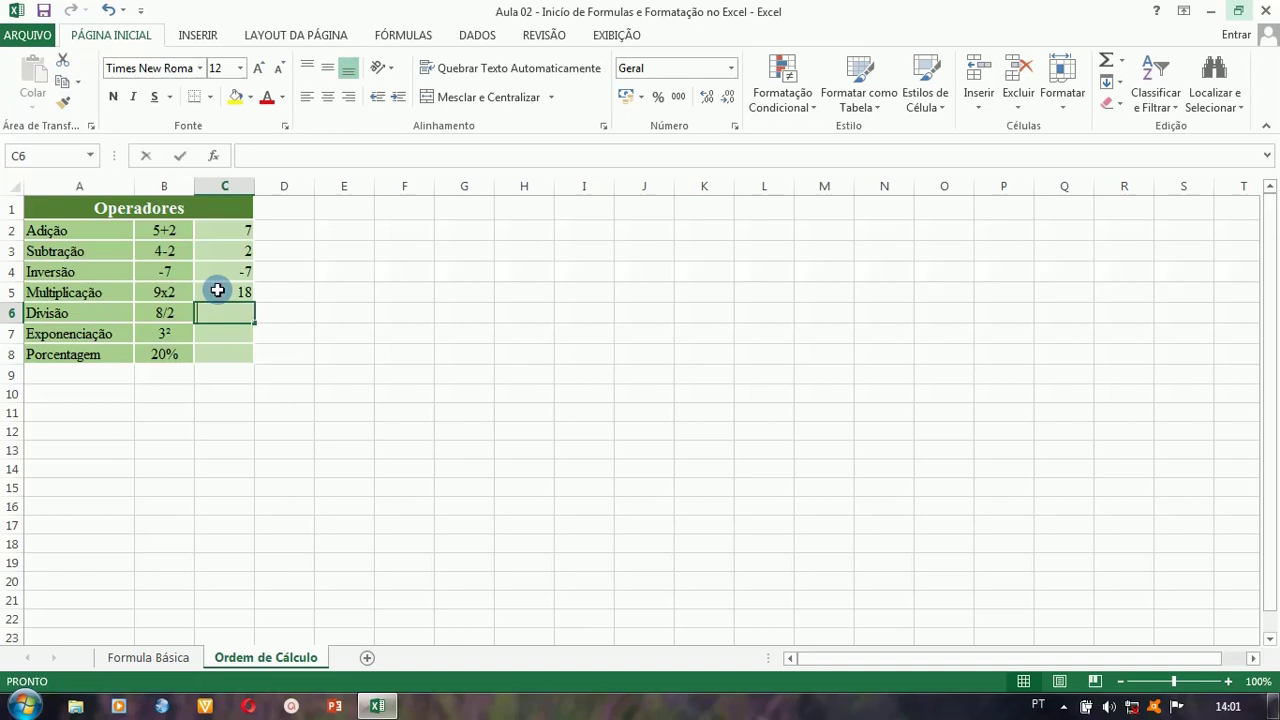
pyautogui.write('=8')
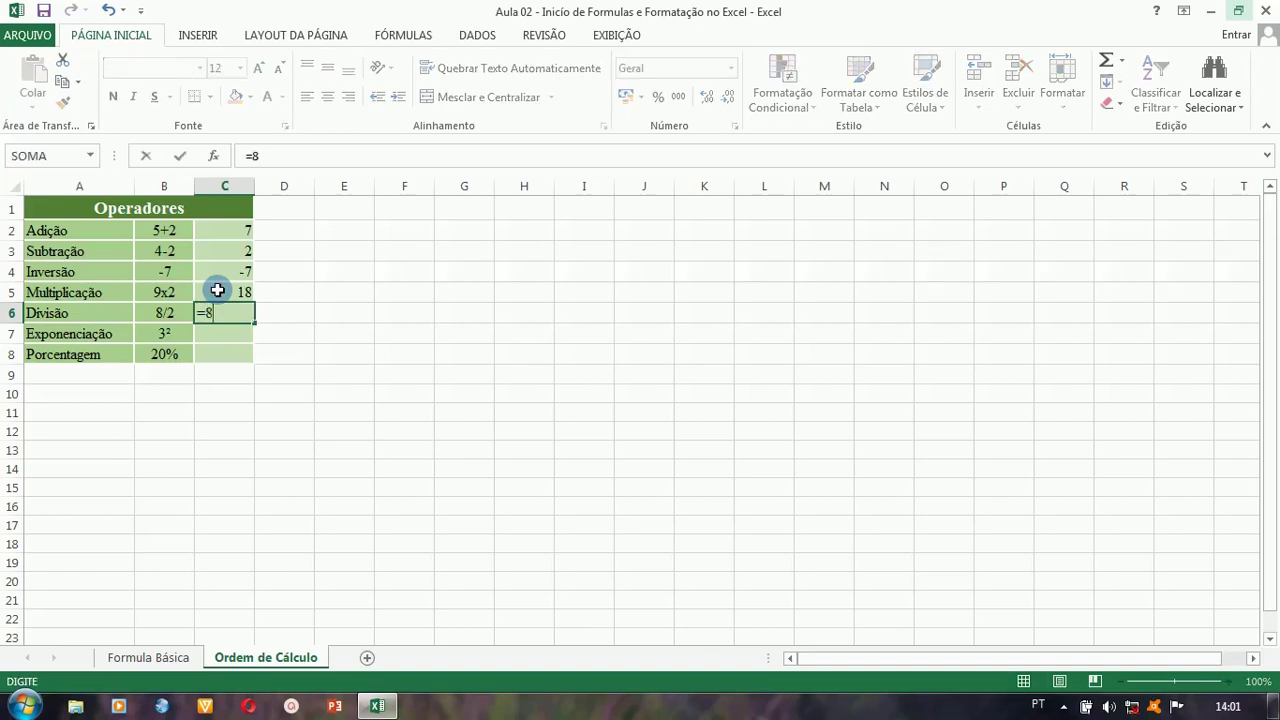
pyautogui.write('/2')
pyautogui.press('Return')
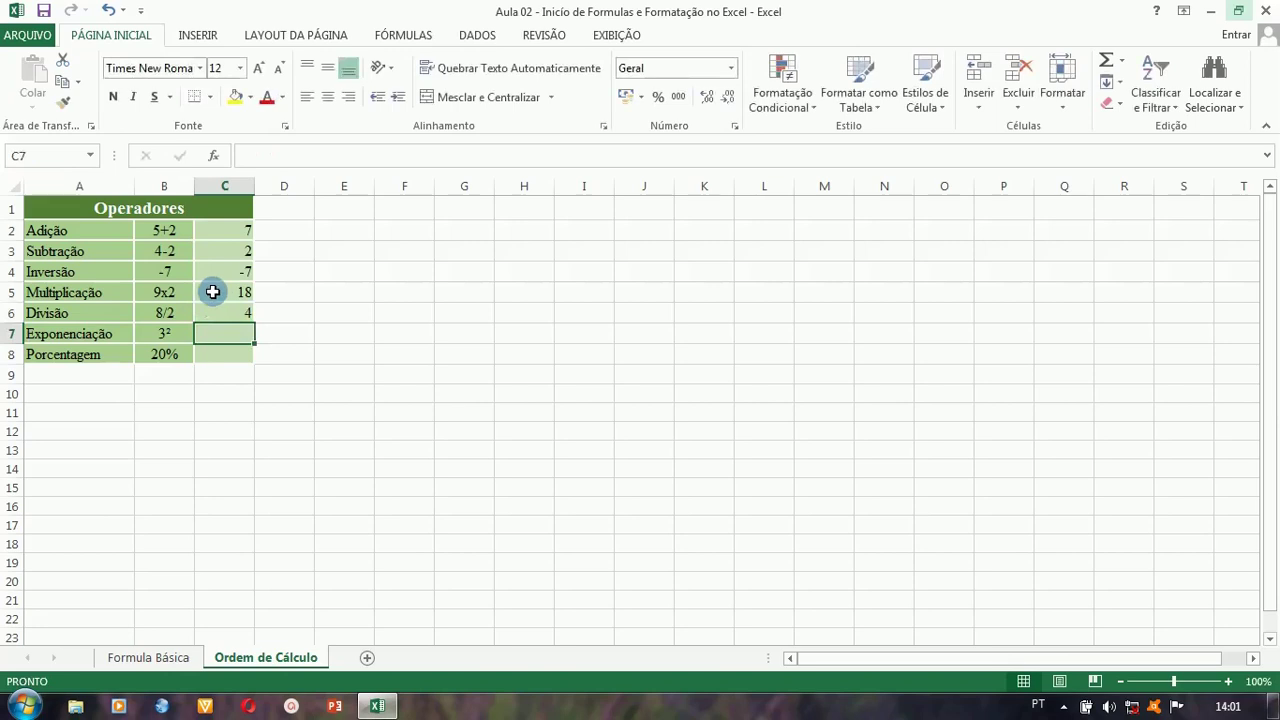
# - Enter the exponentiation formula =3^2 in cell C7, in the Exponenciação row
pyautogui.scroll(-1, 213, 291)
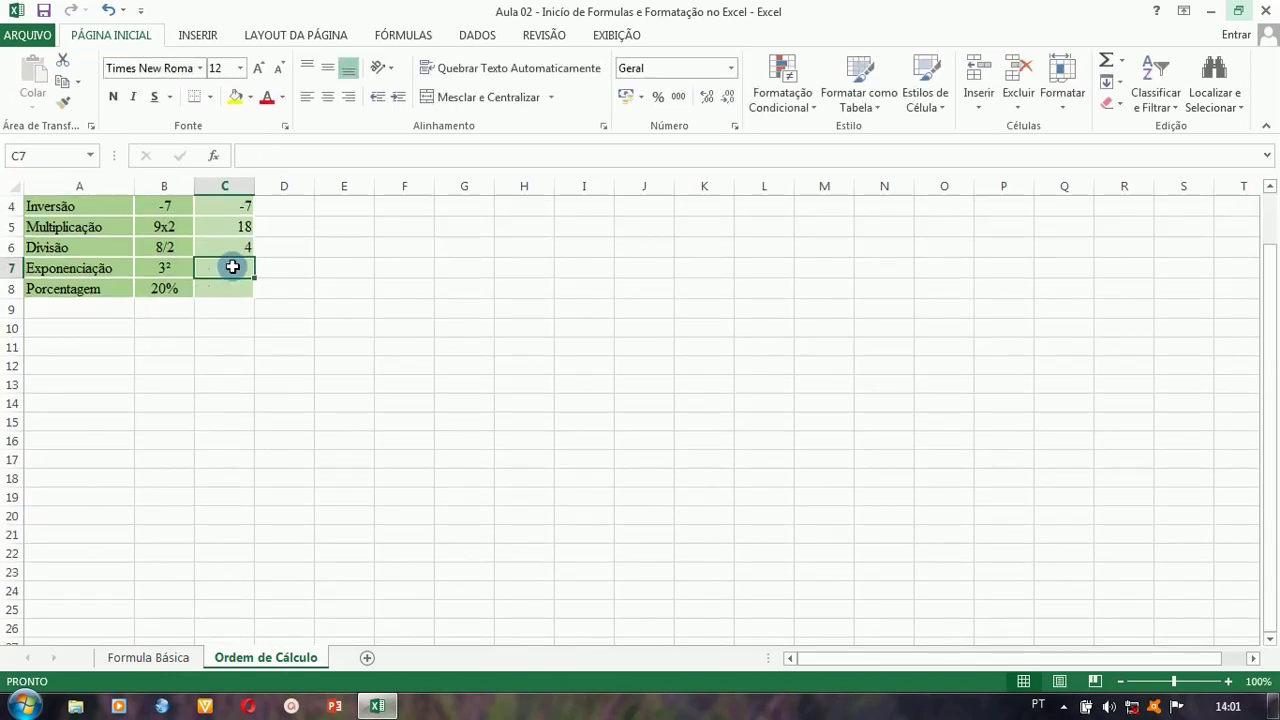
pyautogui.write('=')
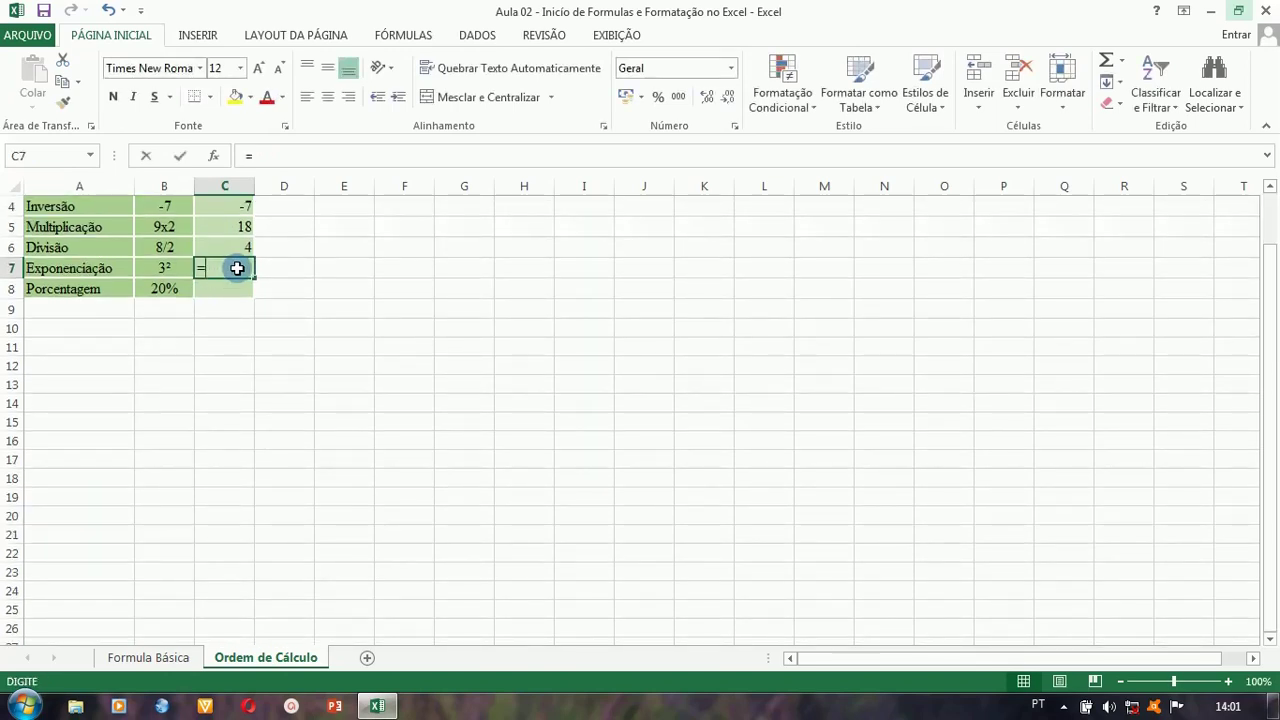
pyautogui.write('3')
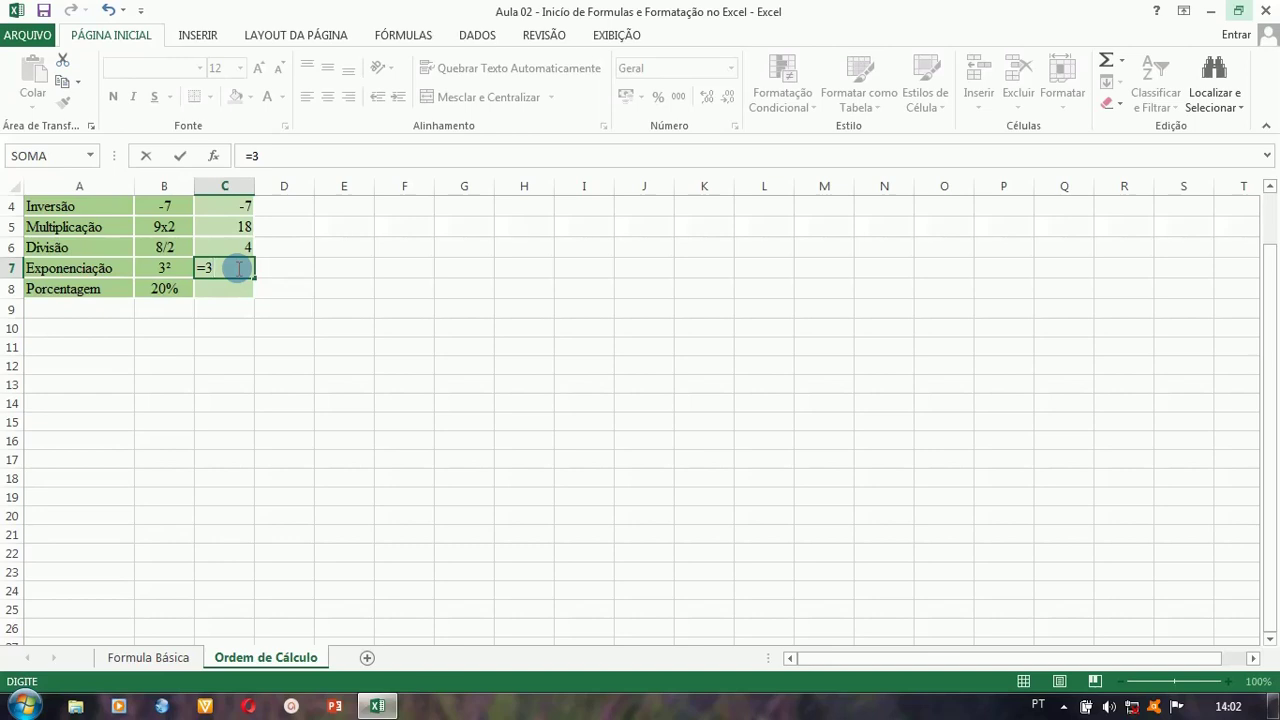
pyautogui.write('^^')
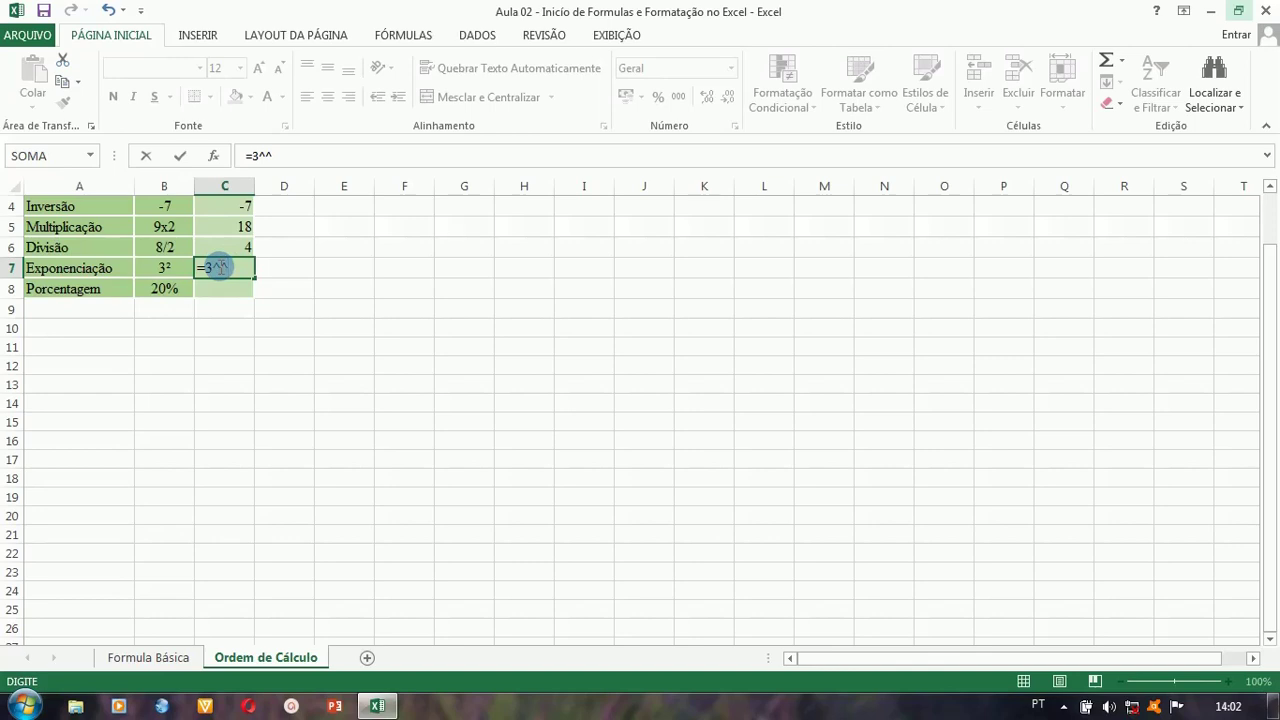
pyautogui.press('BackSpace')
pyautogui.write('2')
pyautogui.hotkey('ctrl', 'Return')
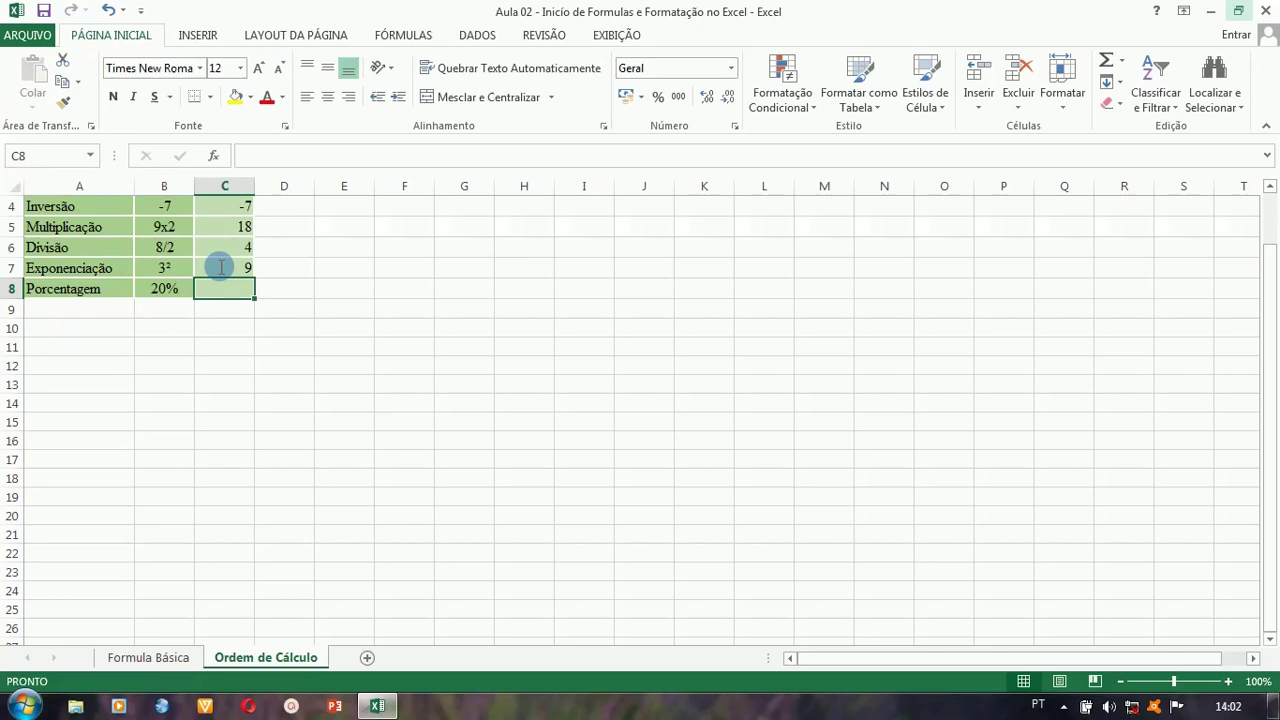
# - Enter the percentage formula =20% in cell C8, in the Porcentagem row
pyautogui.write('=')
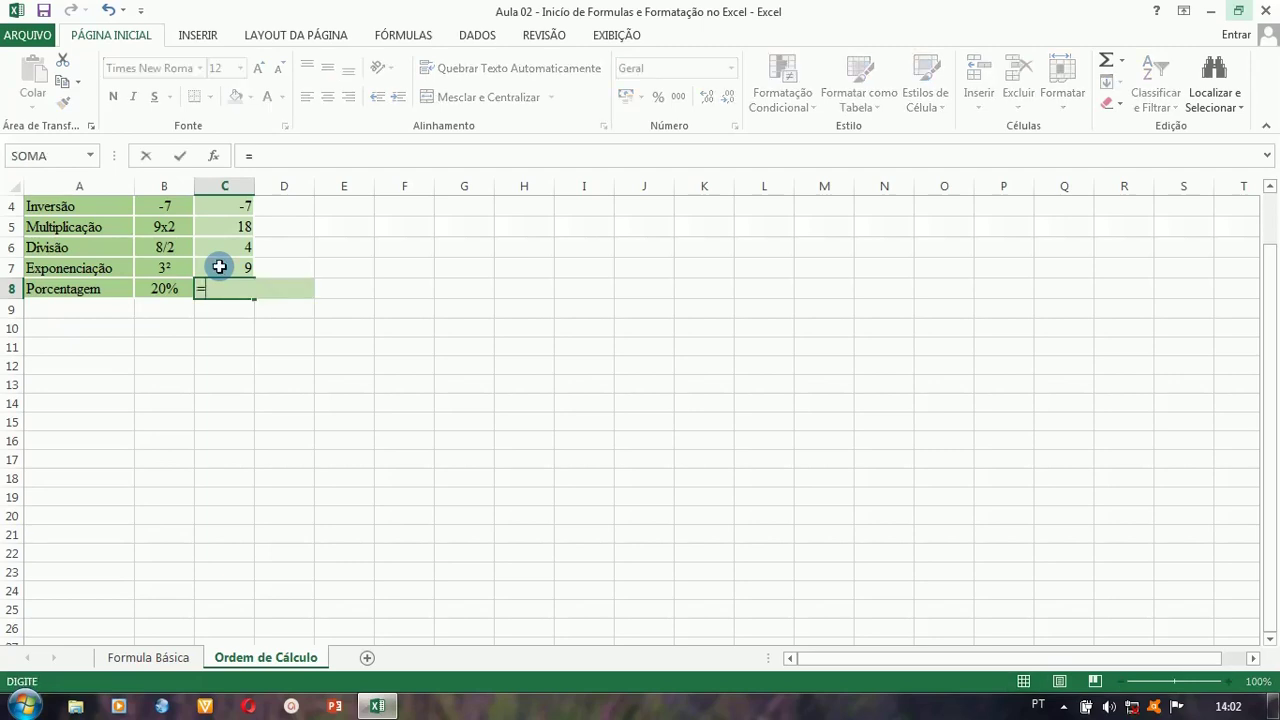
pyautogui.write('20')
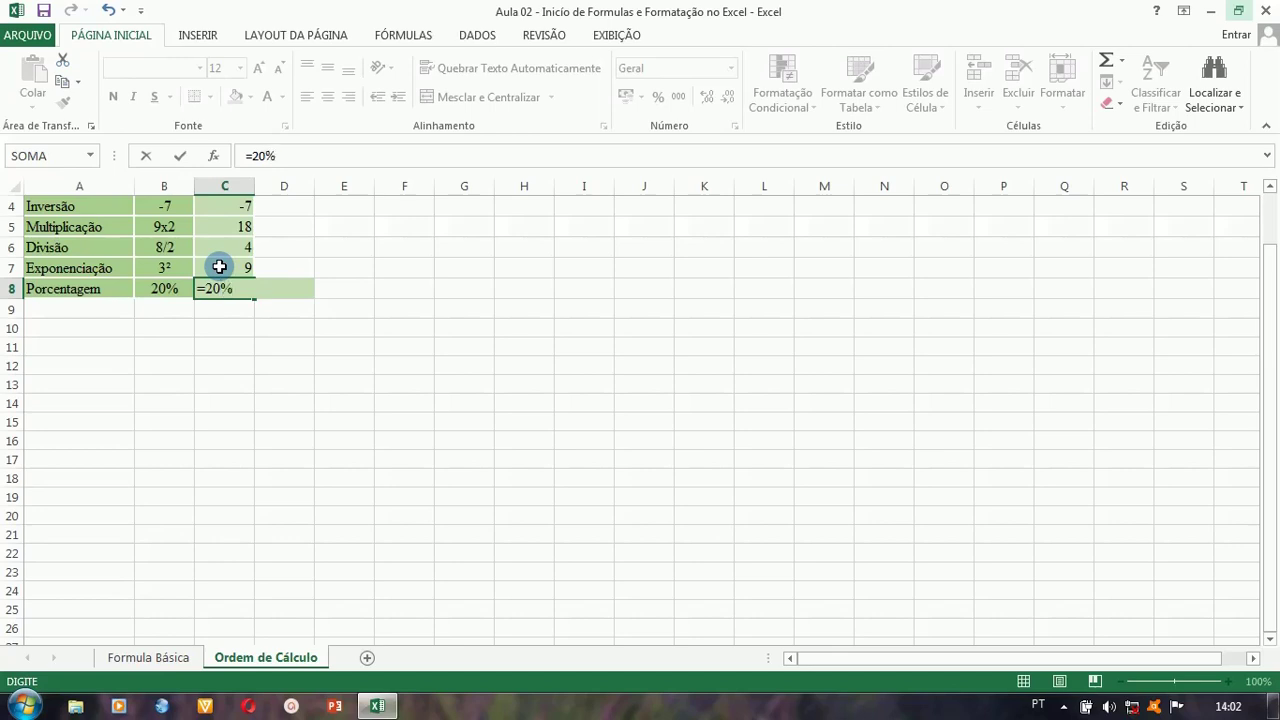
pyautogui.press('Return')
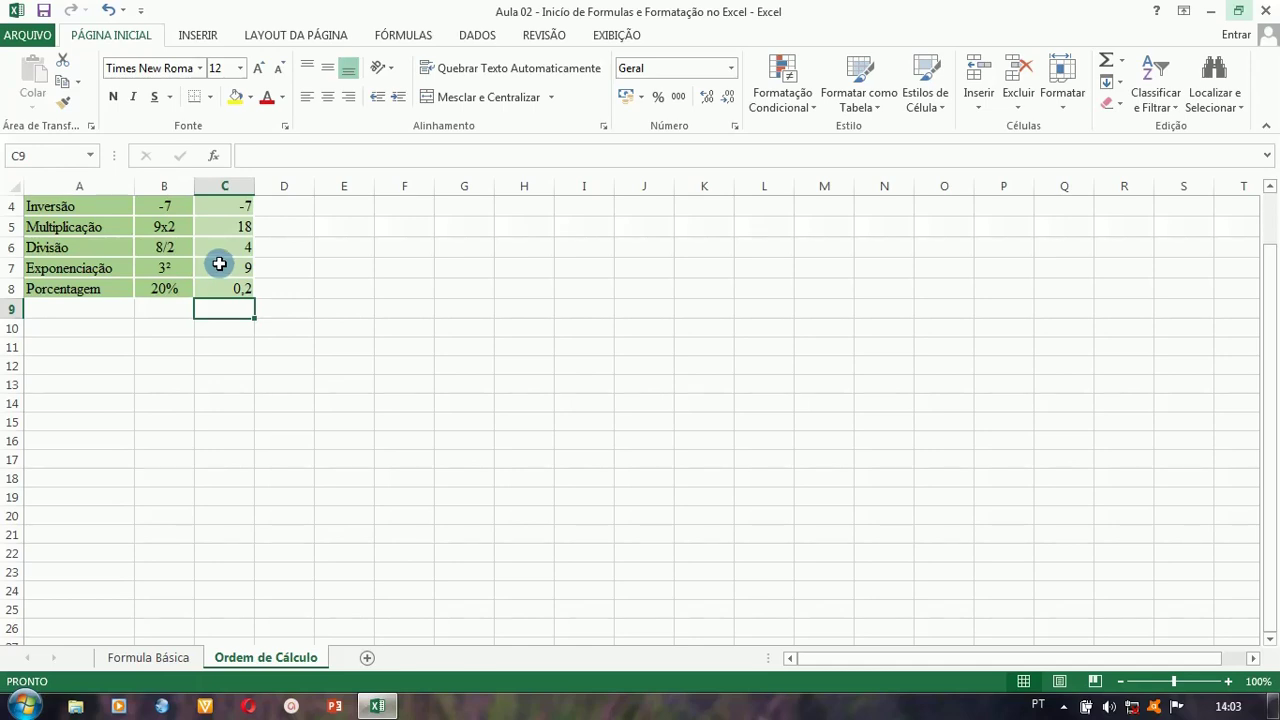
# - Switch to the Formula Básica sheet and examine the Notas dos Alunos table and the Ordem de Cálculo row
pyautogui.scroll(1, 500, 400)
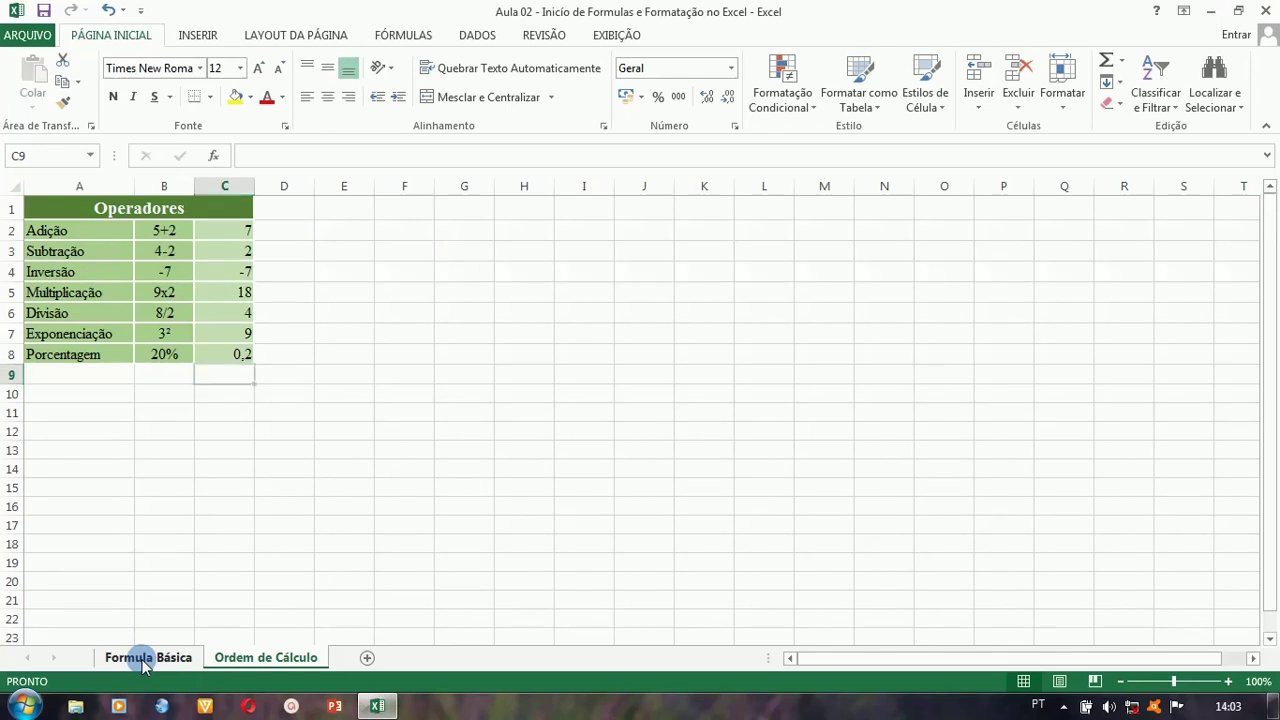
pyautogui.click(143, 658)
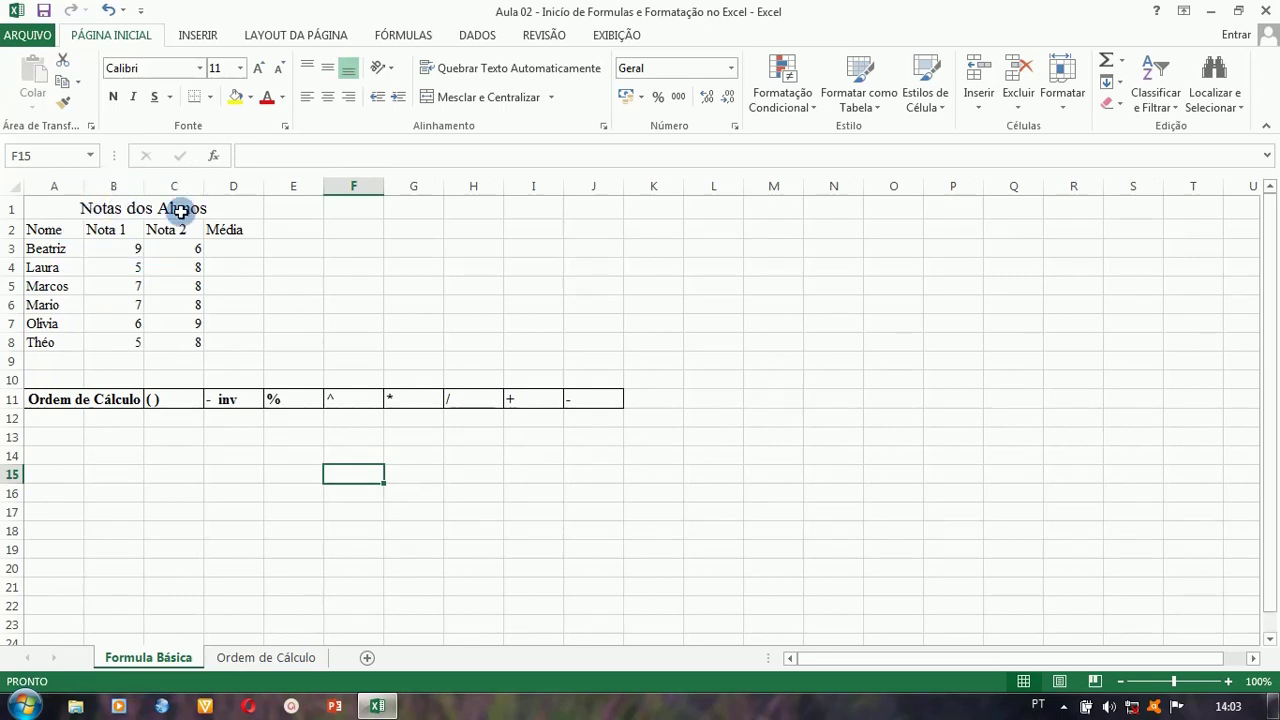
pyautogui.click(80, 208)
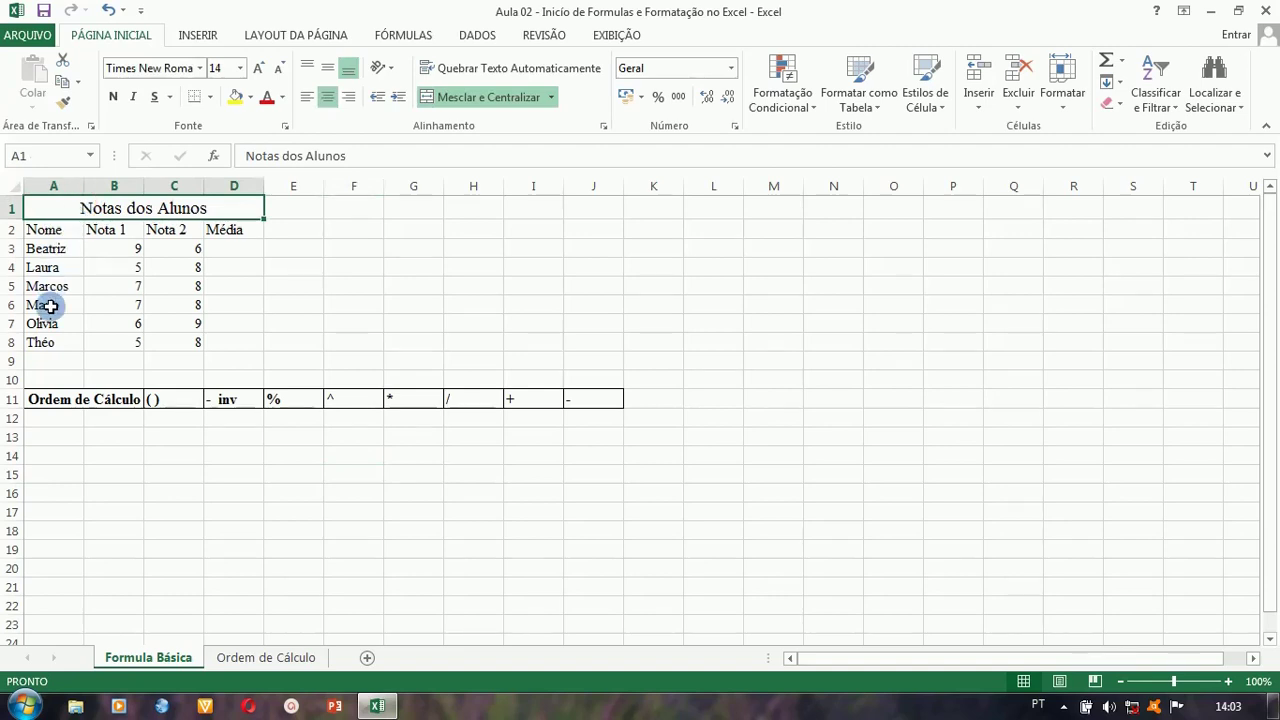
pyautogui.click(108, 230)
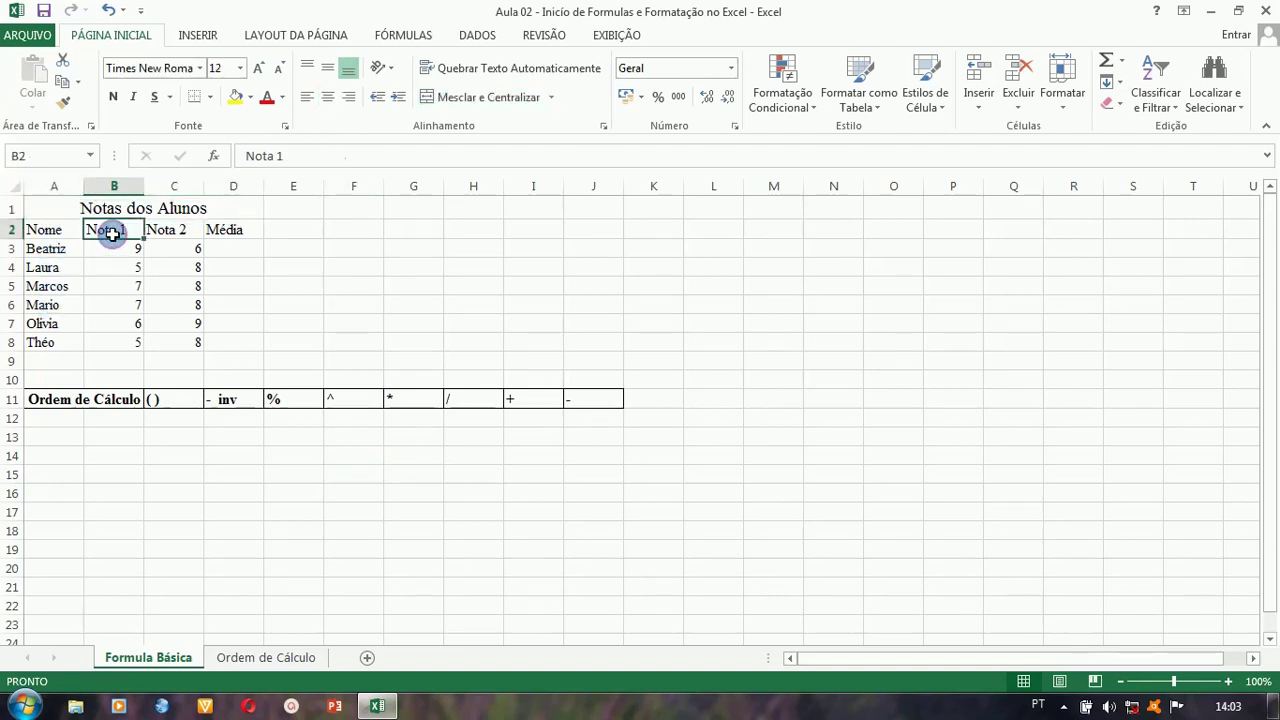
pyautogui.click(177, 229)
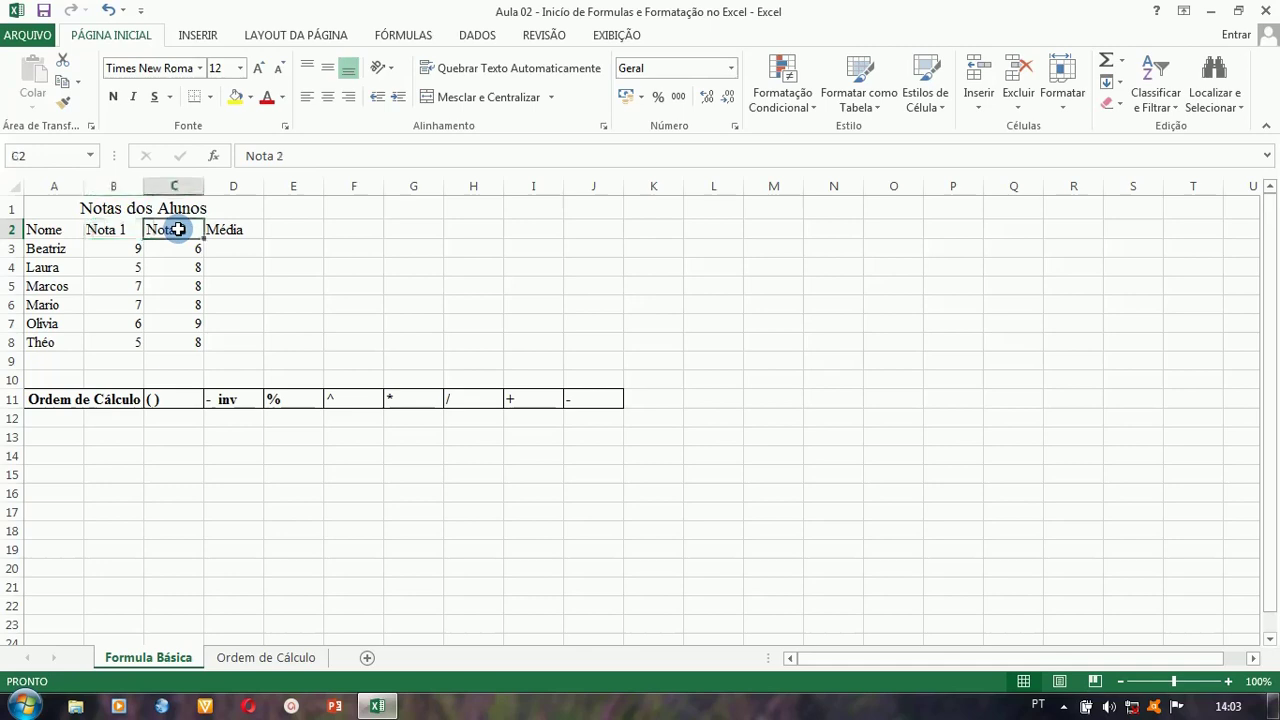
pyautogui.click(231, 230)
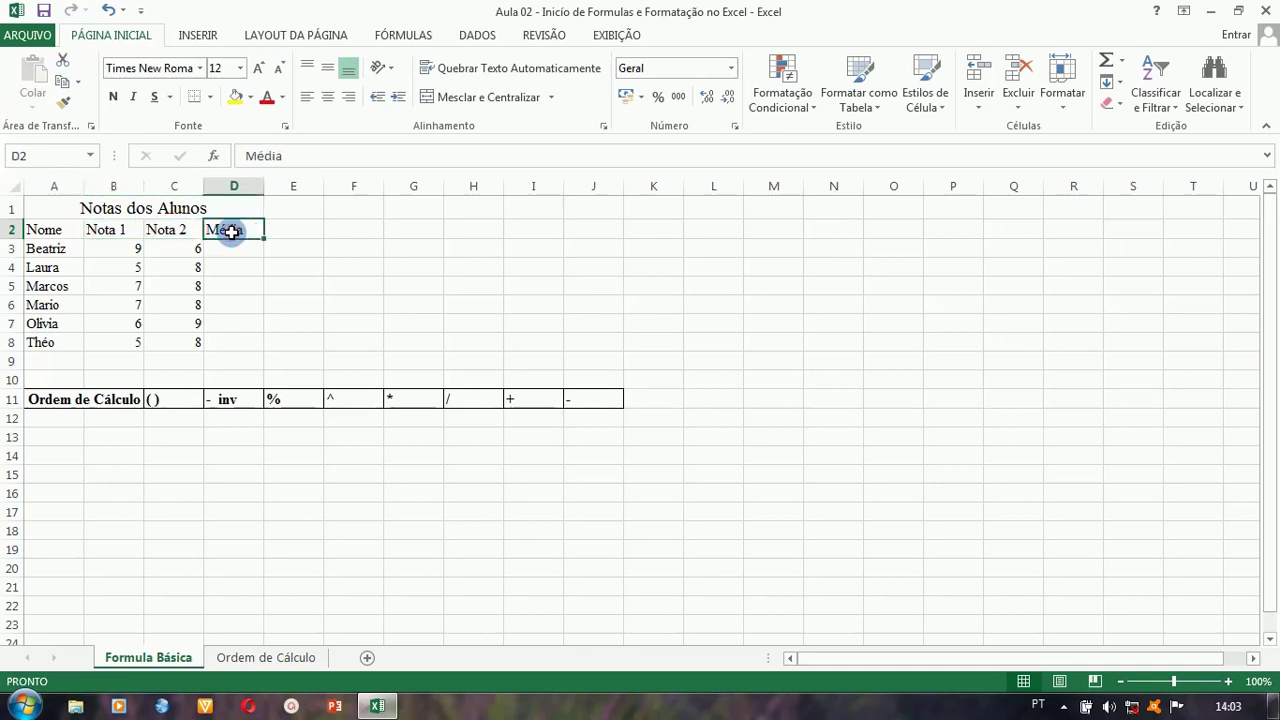
pyautogui.click(129, 248)
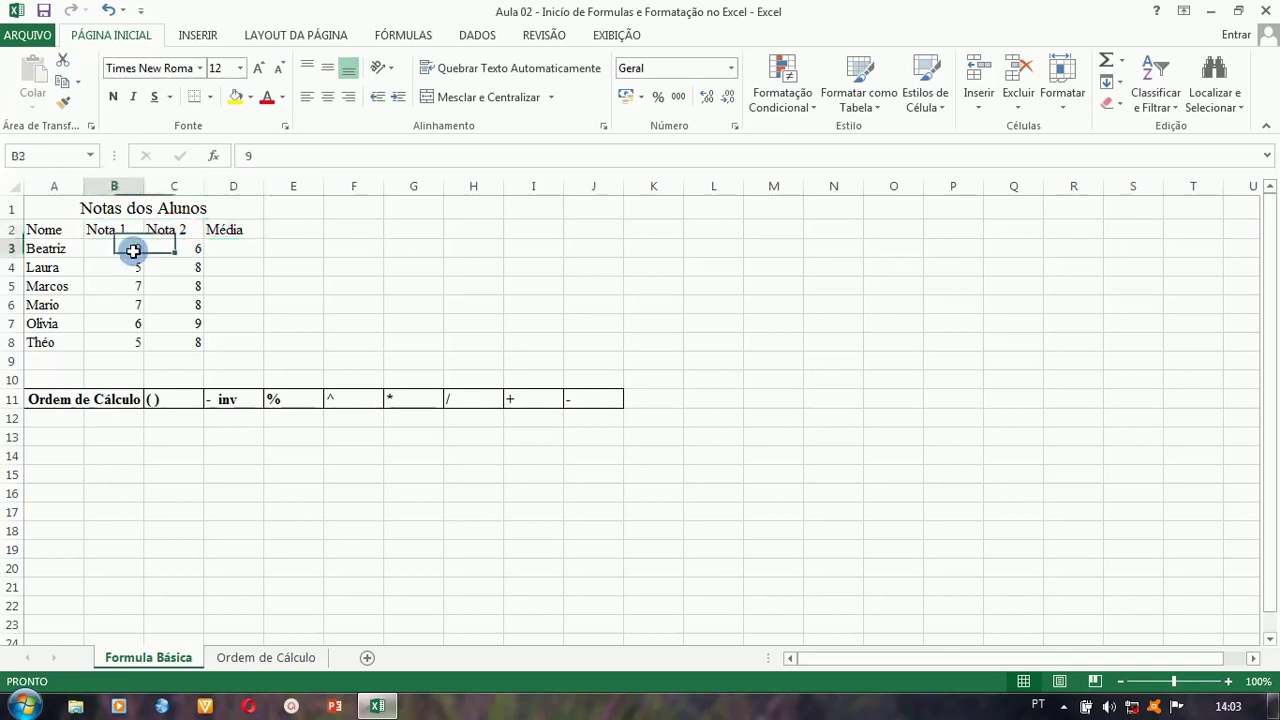
pyautogui.click(131, 284)
pyautogui.click(175, 278)
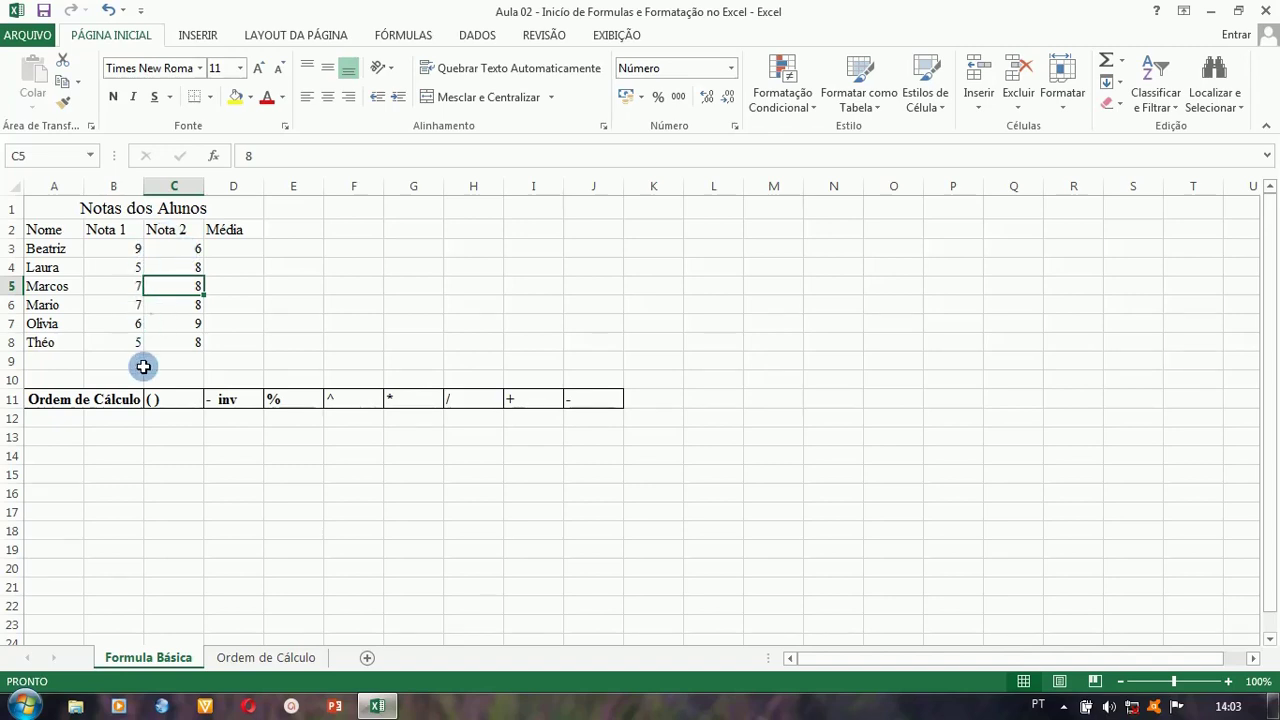
pyautogui.click(114, 401)
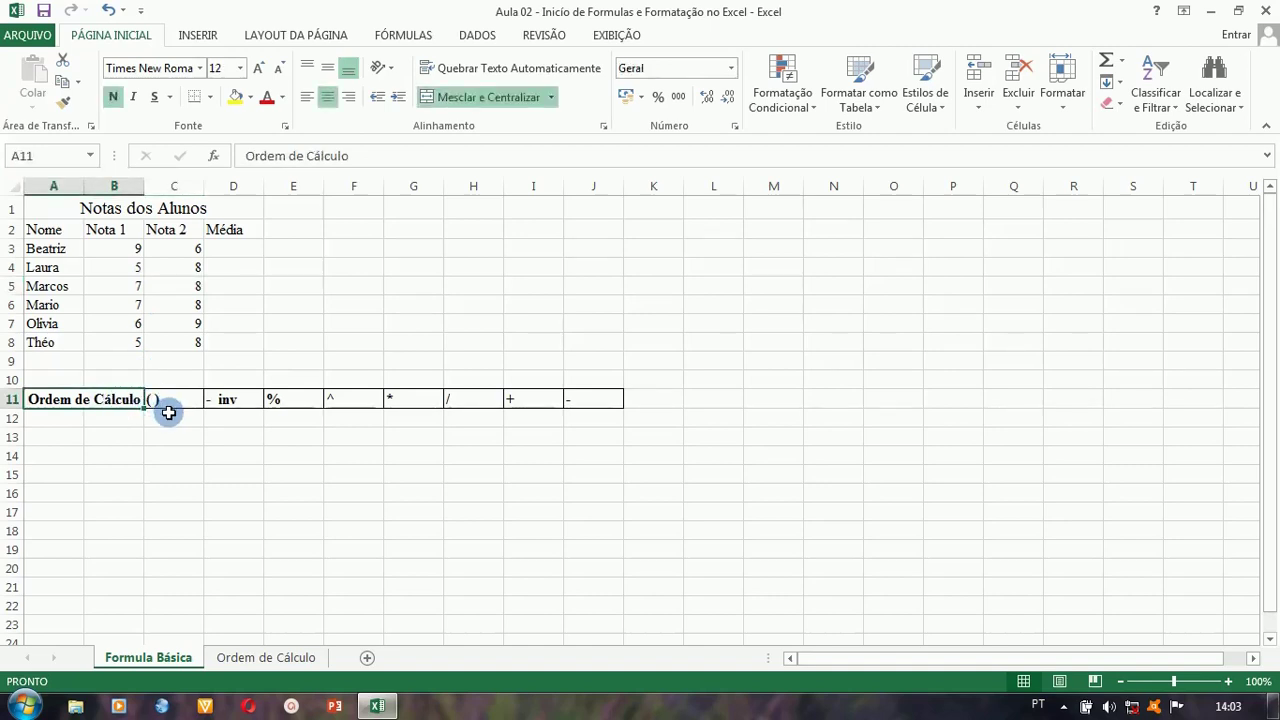
# - Select the Nota 1 and Nota 2 grades of all students, cells B3 to C8
pyautogui.click(173, 301)
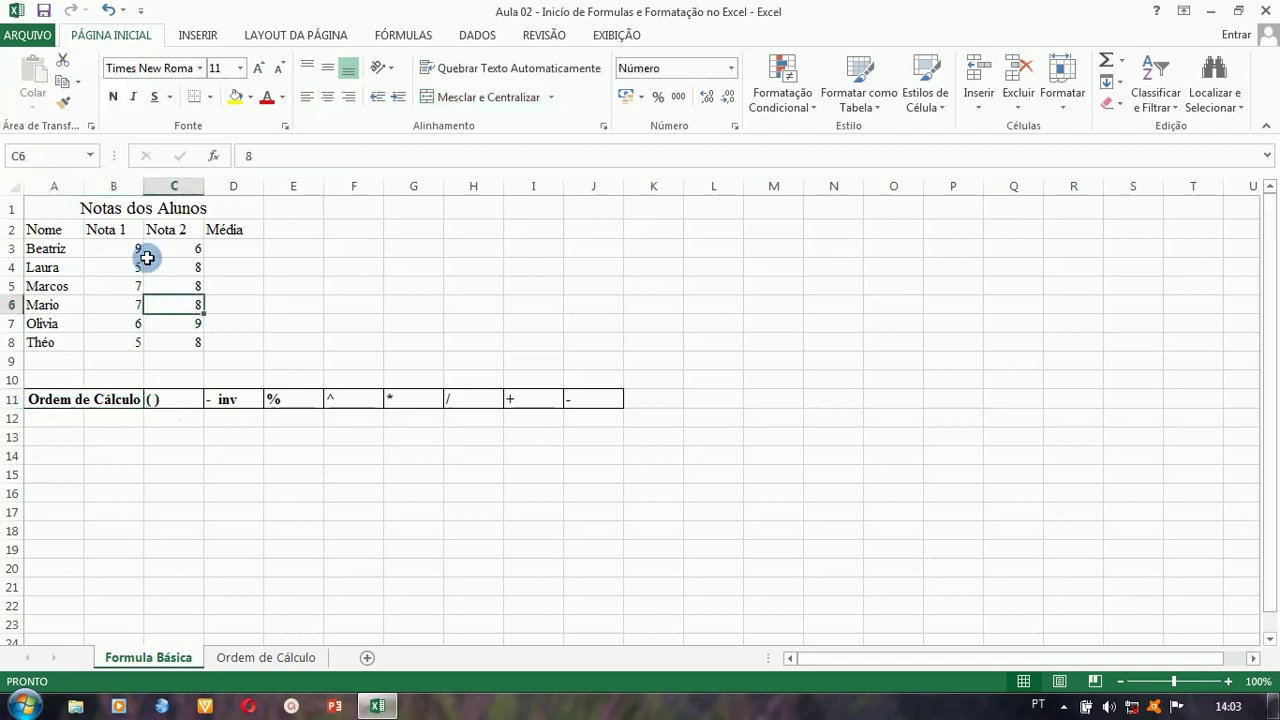
pyautogui.moveTo(127, 249); pyautogui.dragTo(172, 343)
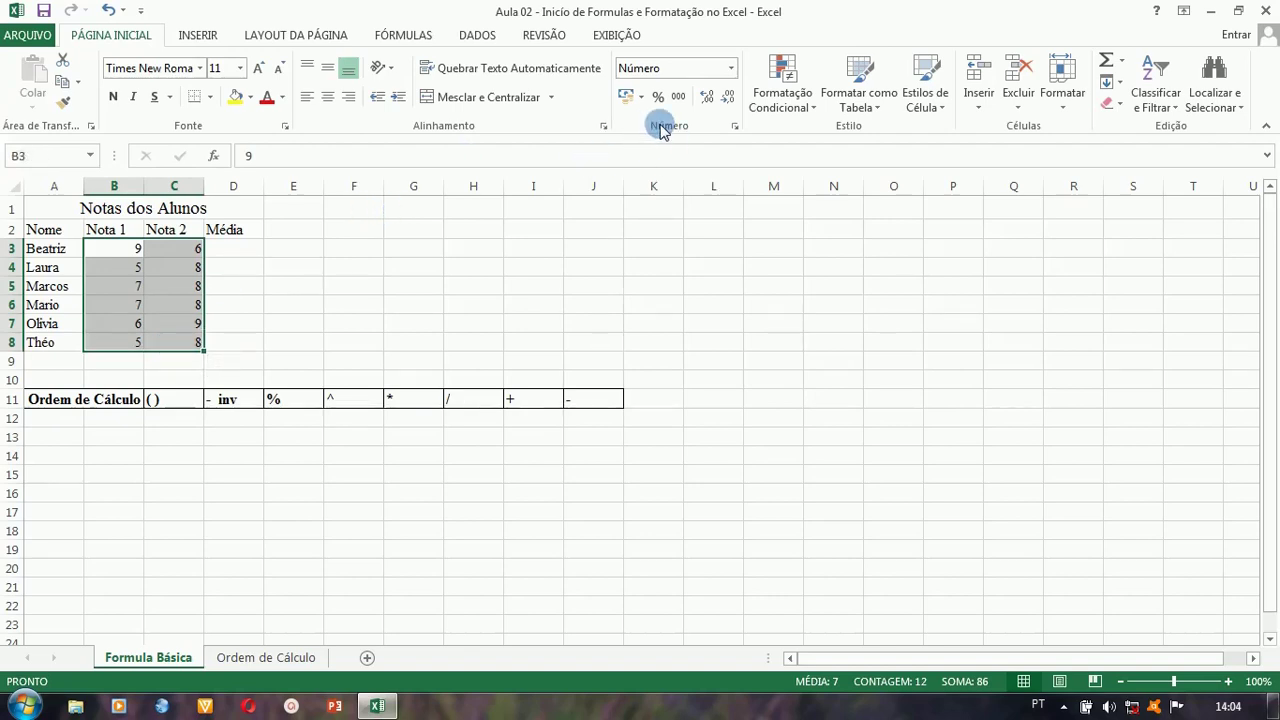
pyautogui.click(735, 128)
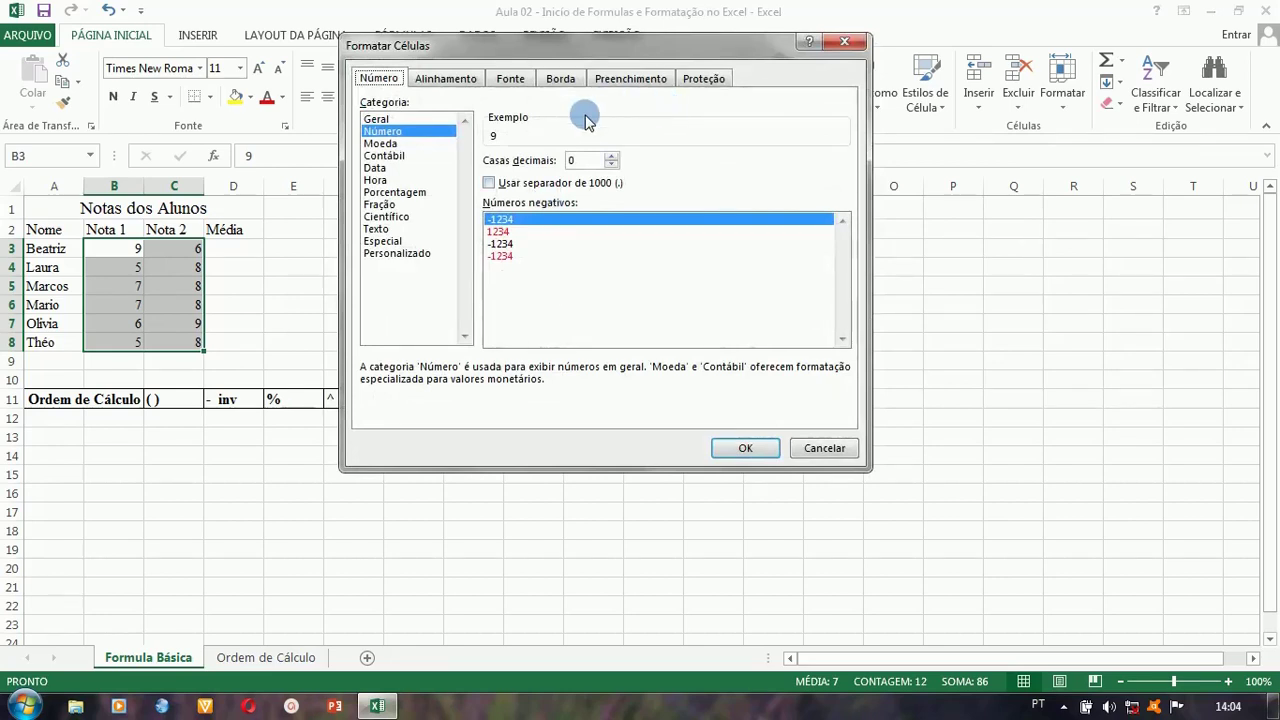
pyautogui.click(842, 43)
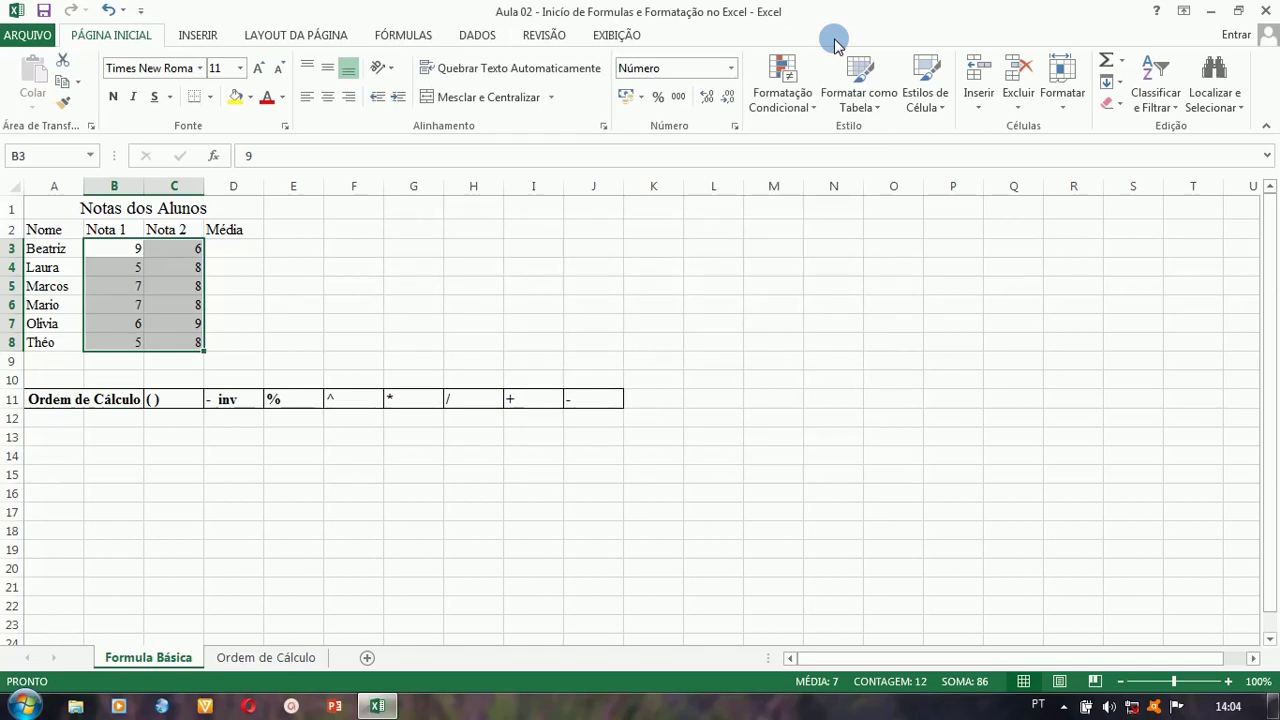
pyautogui.hotkey('ctrl', 'F1')
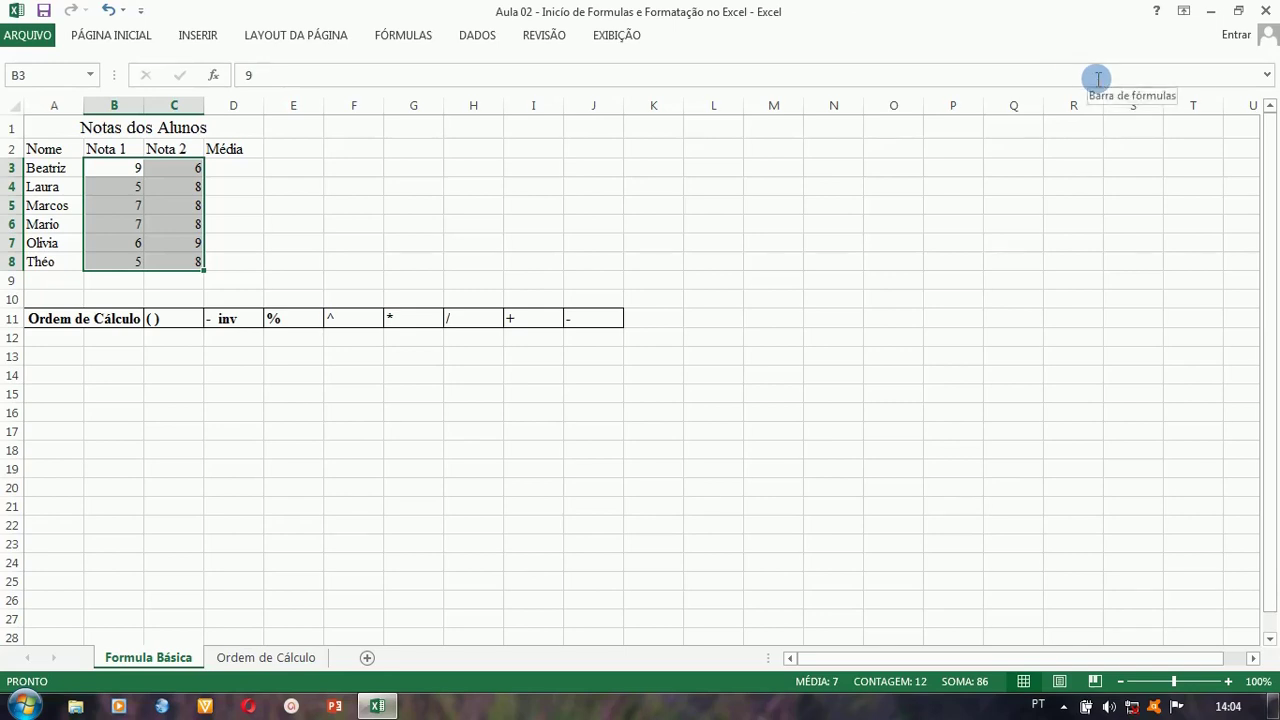
pyautogui.hotkey('ctrl', 'F1')
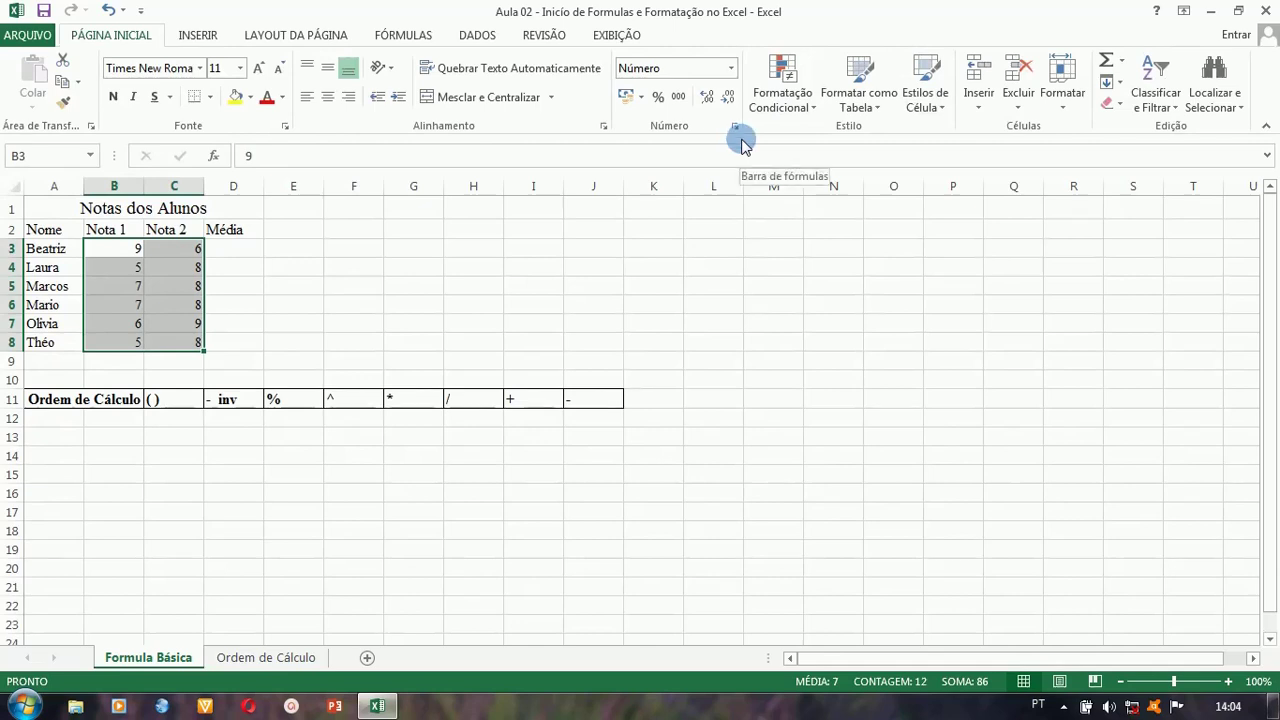
# - Apply the custom number format 0,0 to the selected grades in B3:C8
pyautogui.click(739, 136)
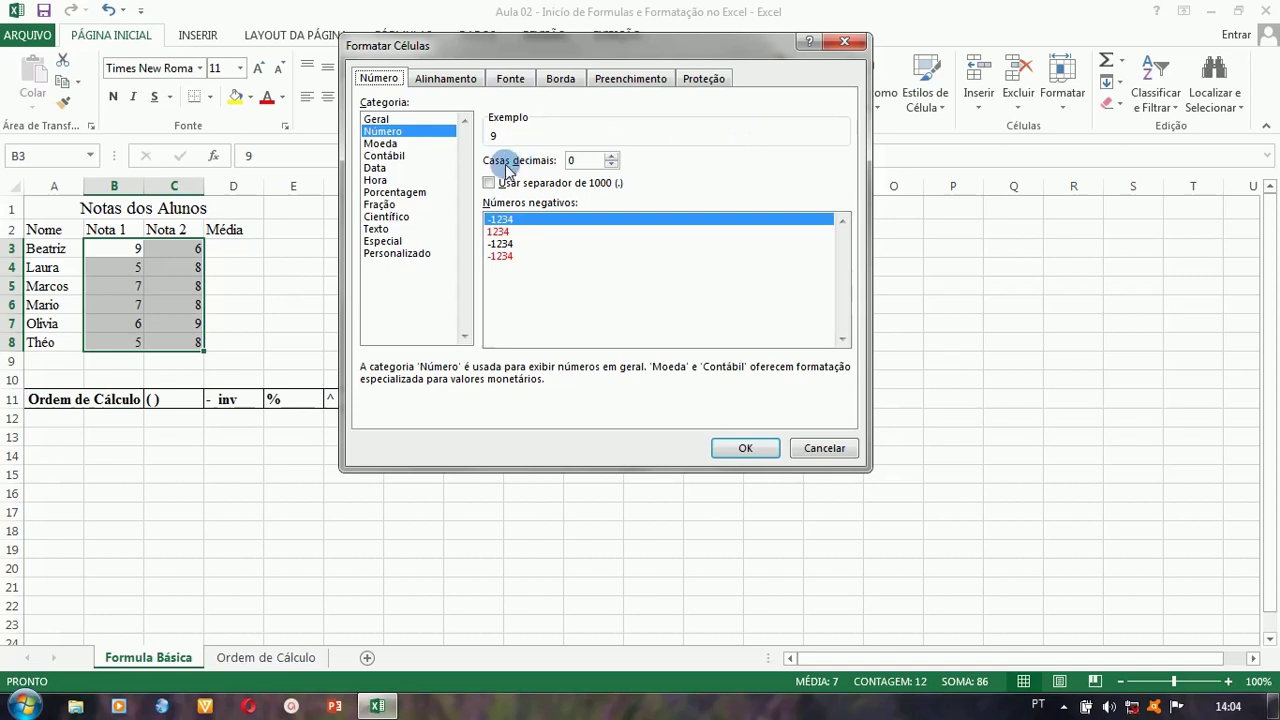
pyautogui.click(380, 256)
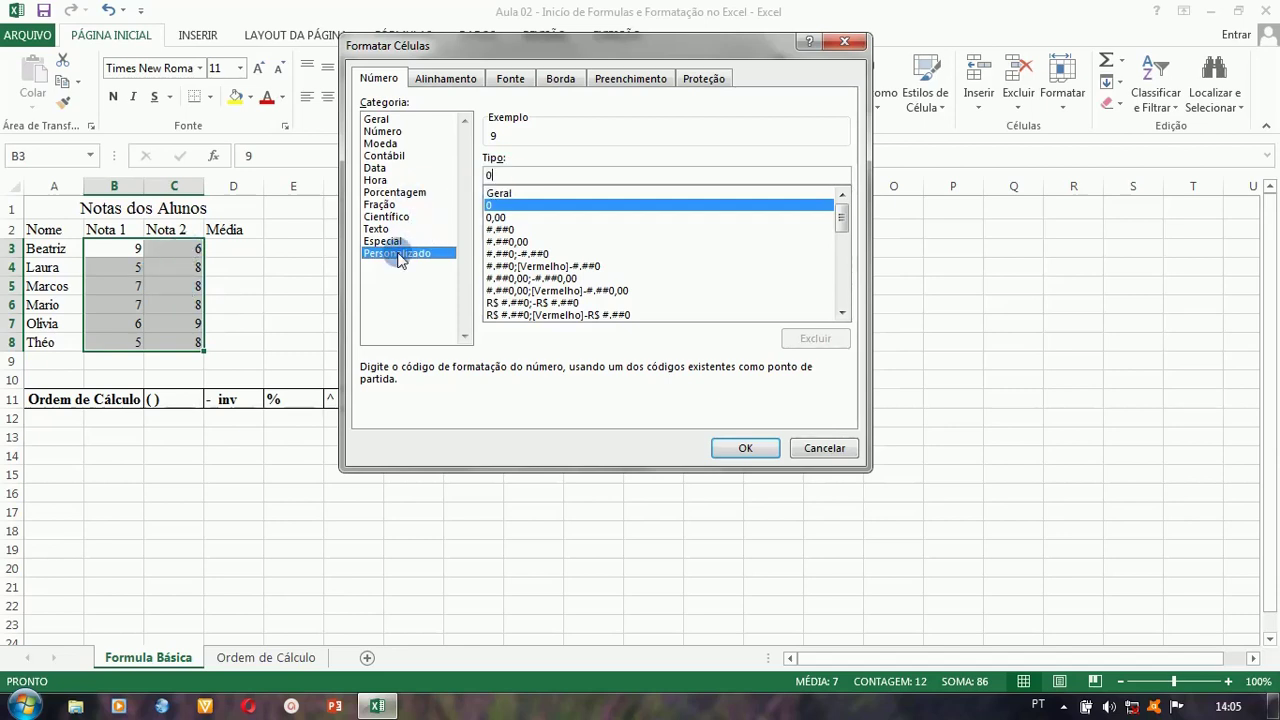
pyautogui.click(488, 177)
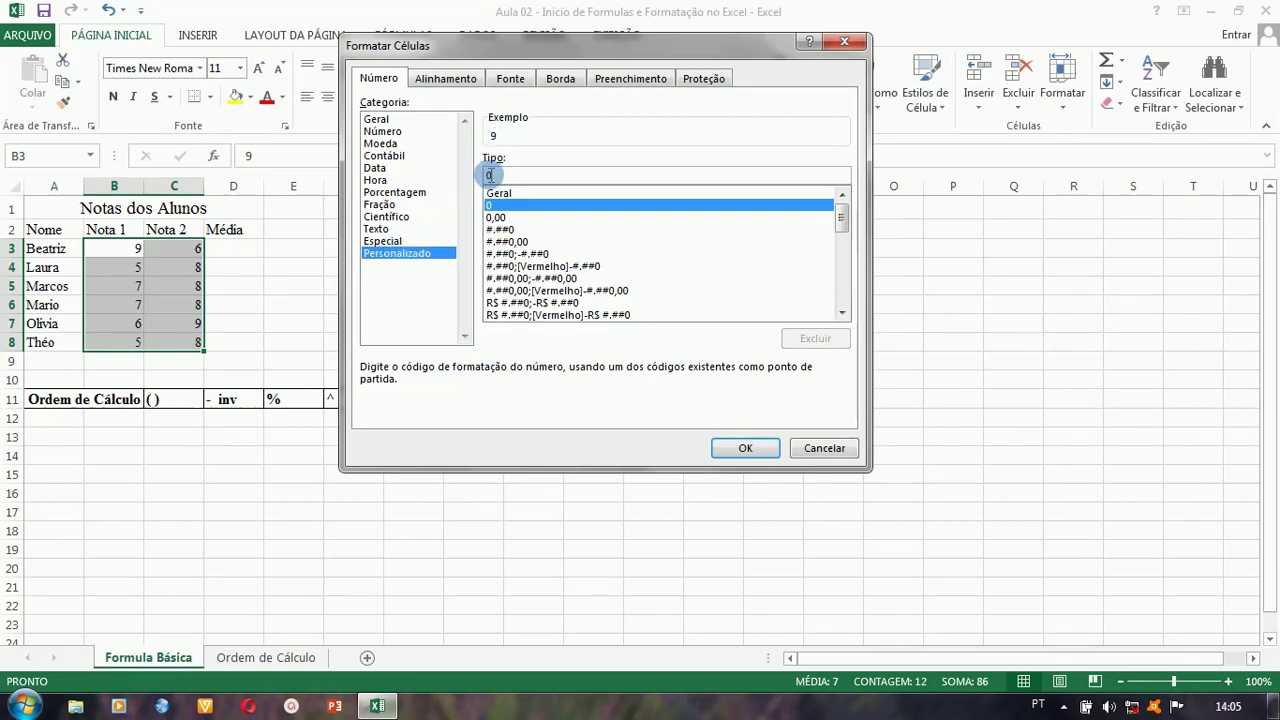
pyautogui.write(',0')
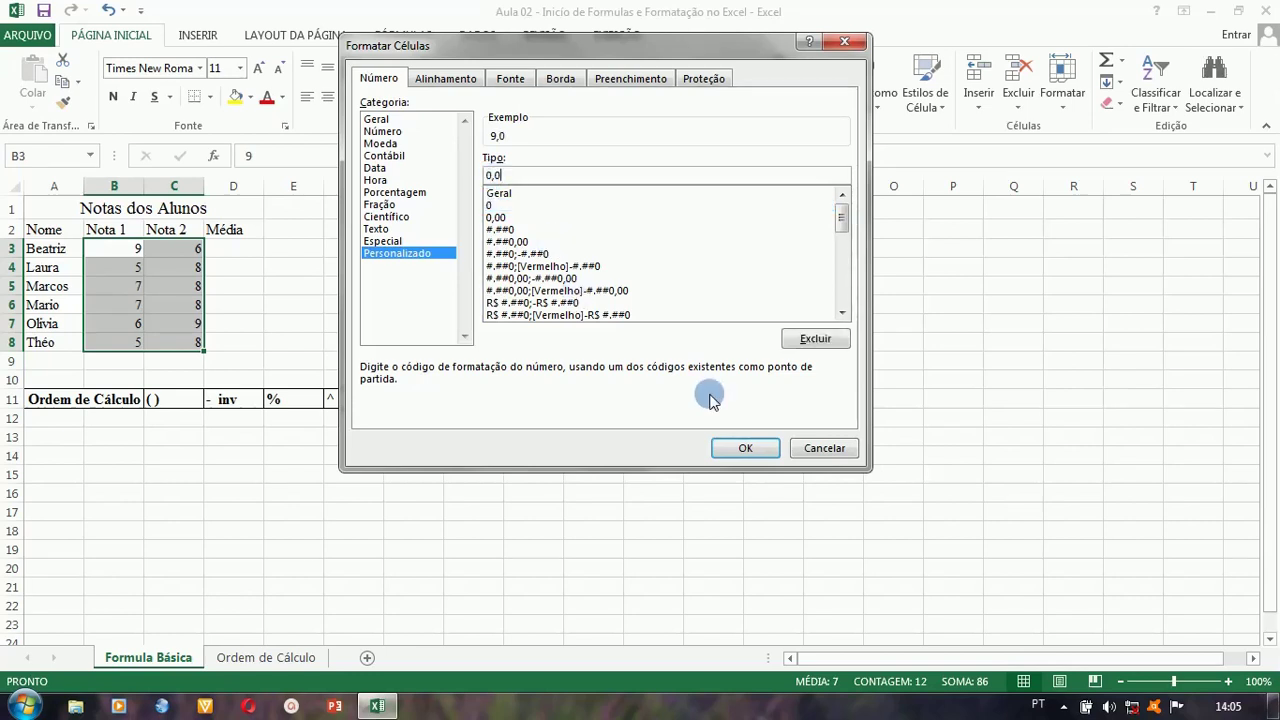
pyautogui.click(722, 448)
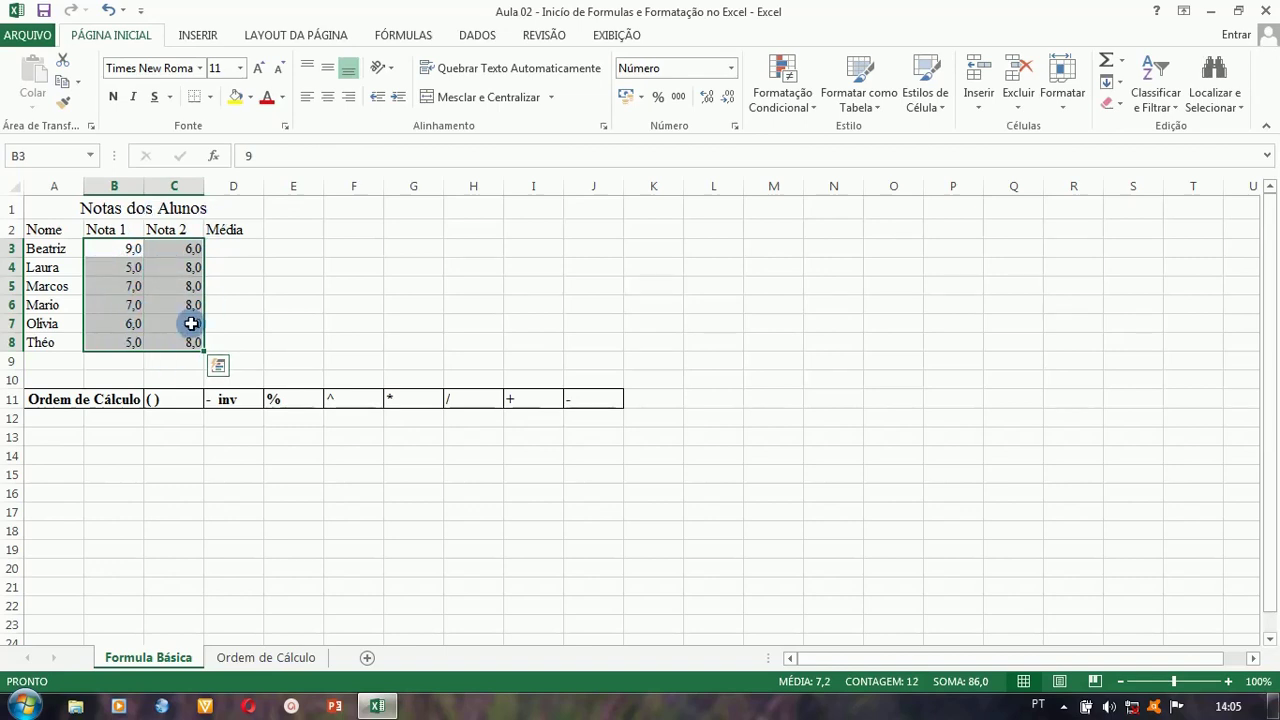
# - Enter 8,0 in cell E3 and increase its display to one decimal place
pyautogui.click(285, 250)
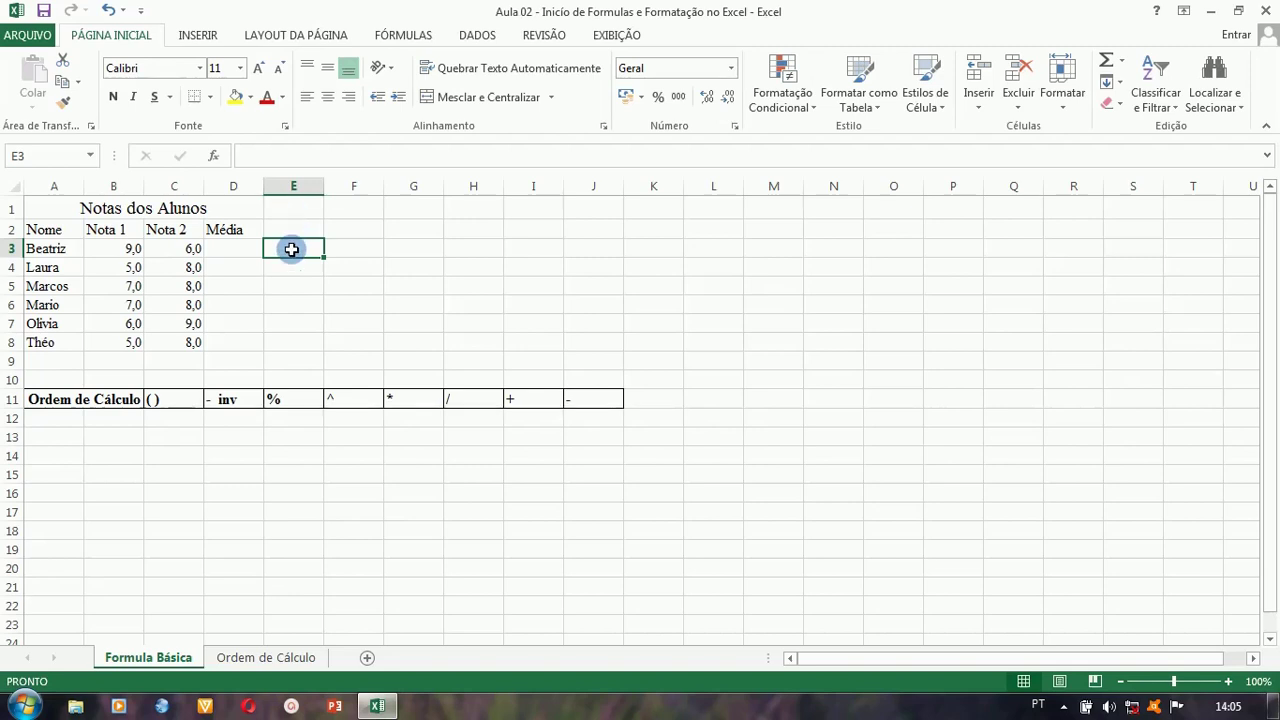
pyautogui.write('8')
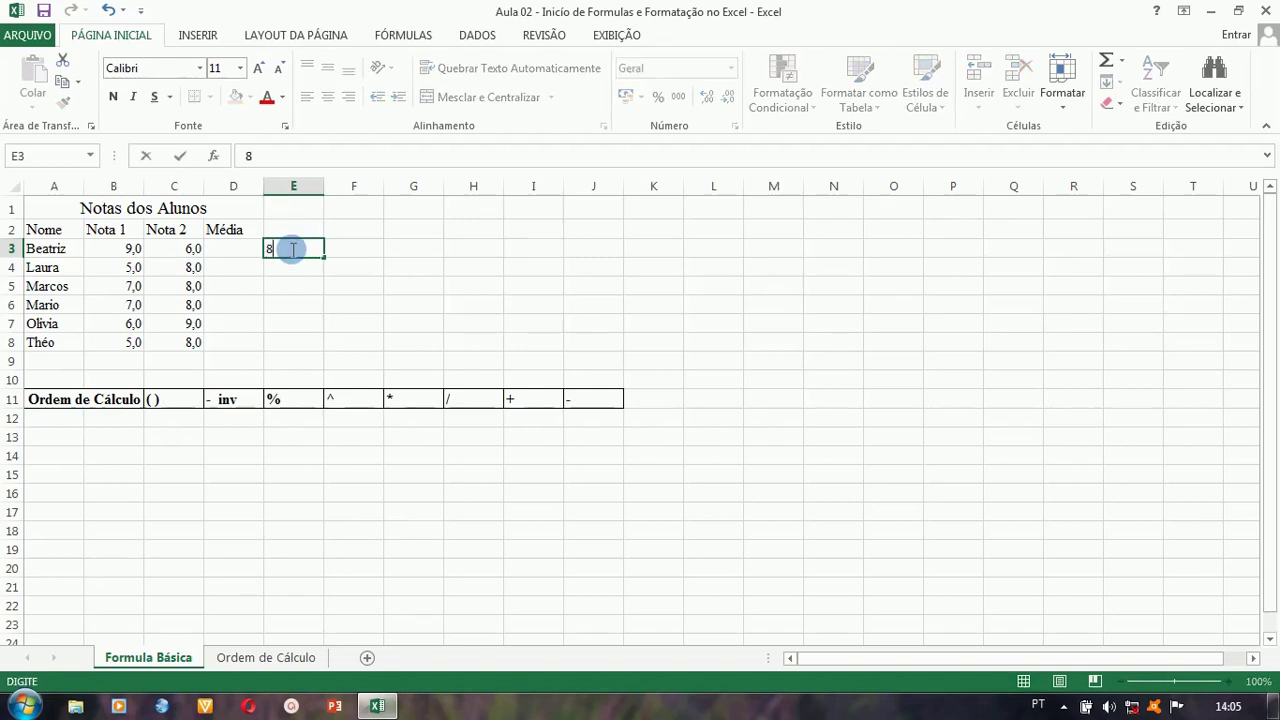
pyautogui.write(',0')
pyautogui.press('Return')
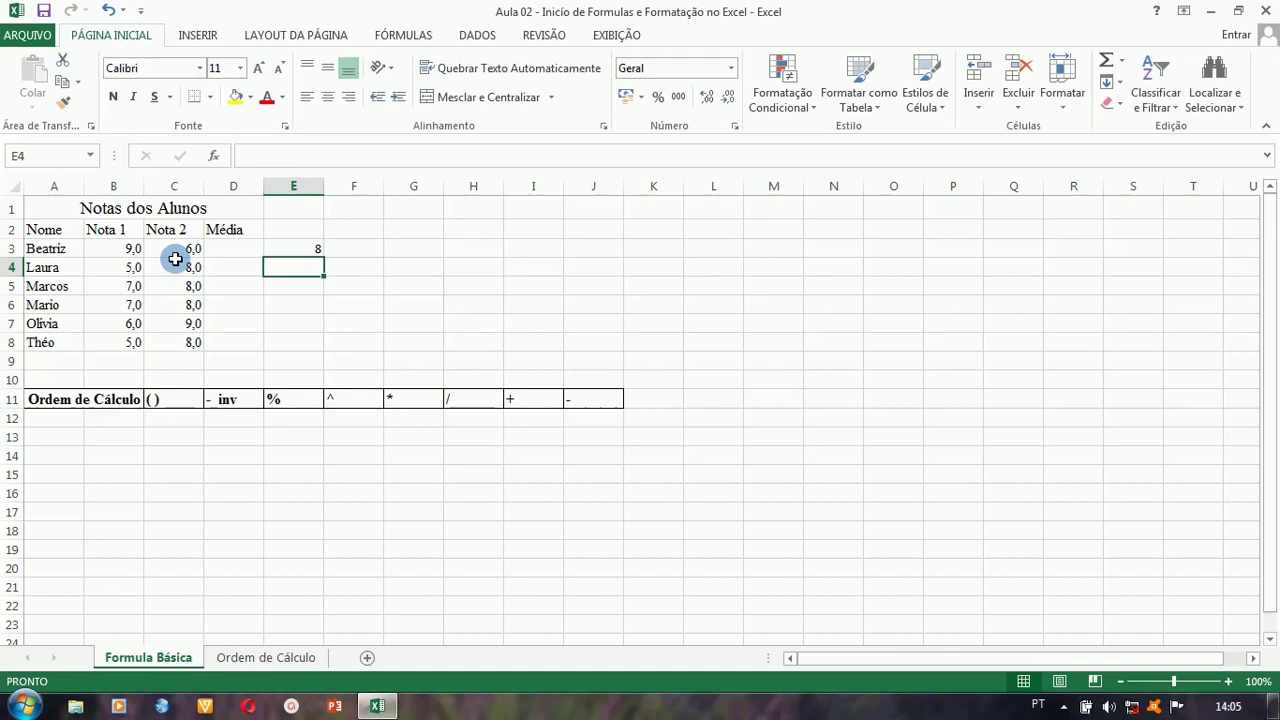
pyautogui.click(306, 250)
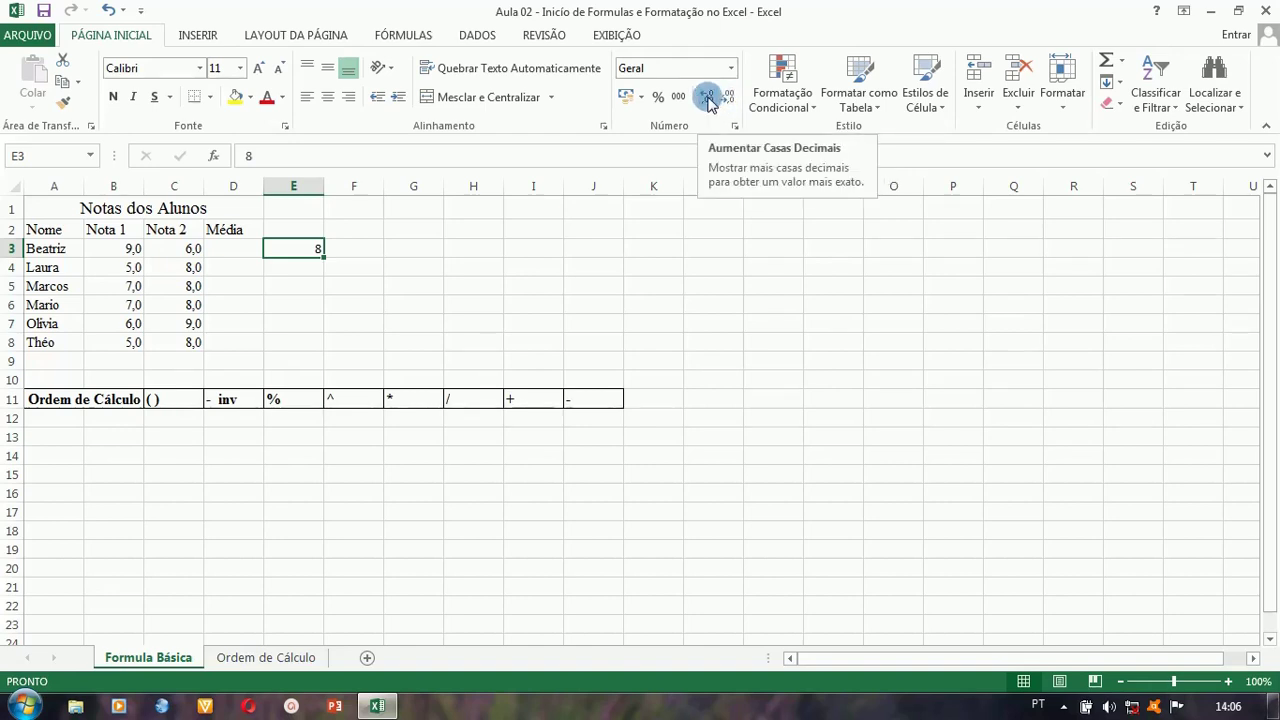
pyautogui.click(707, 100)
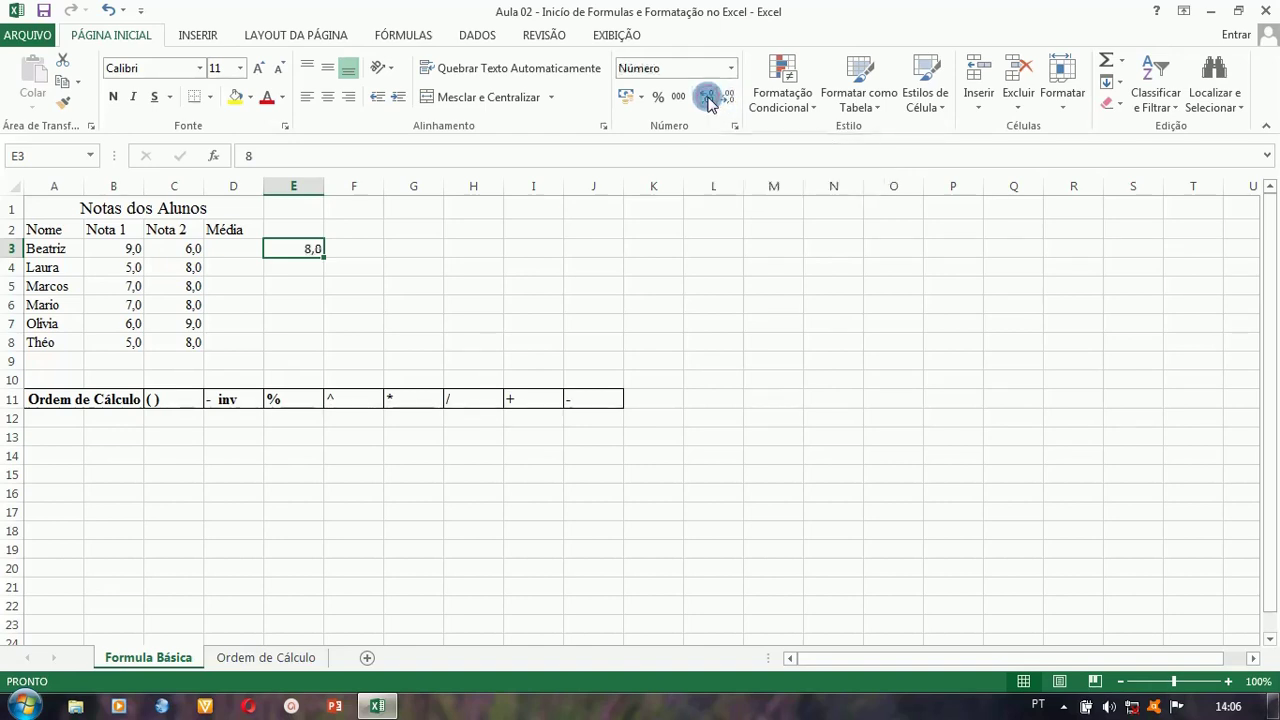
# - Undo the decimal formatting and the number entry in cell E3
pyautogui.click(312, 253)
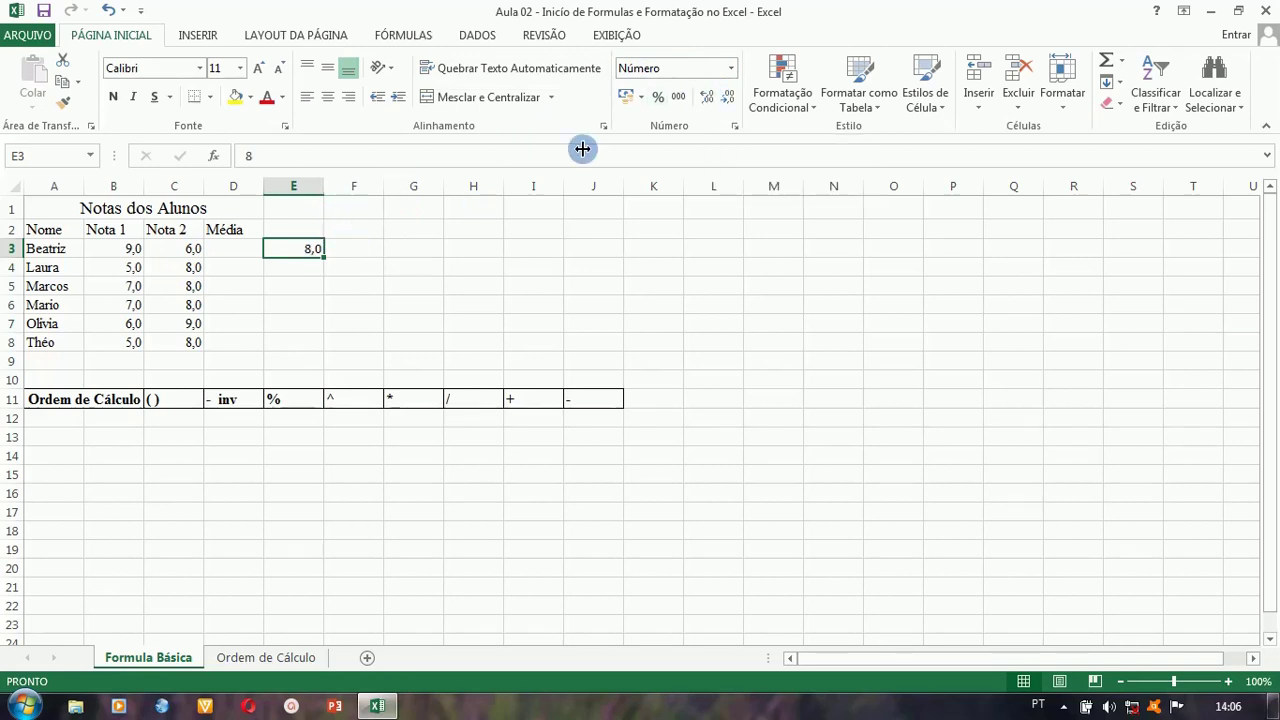
pyautogui.click(729, 130)
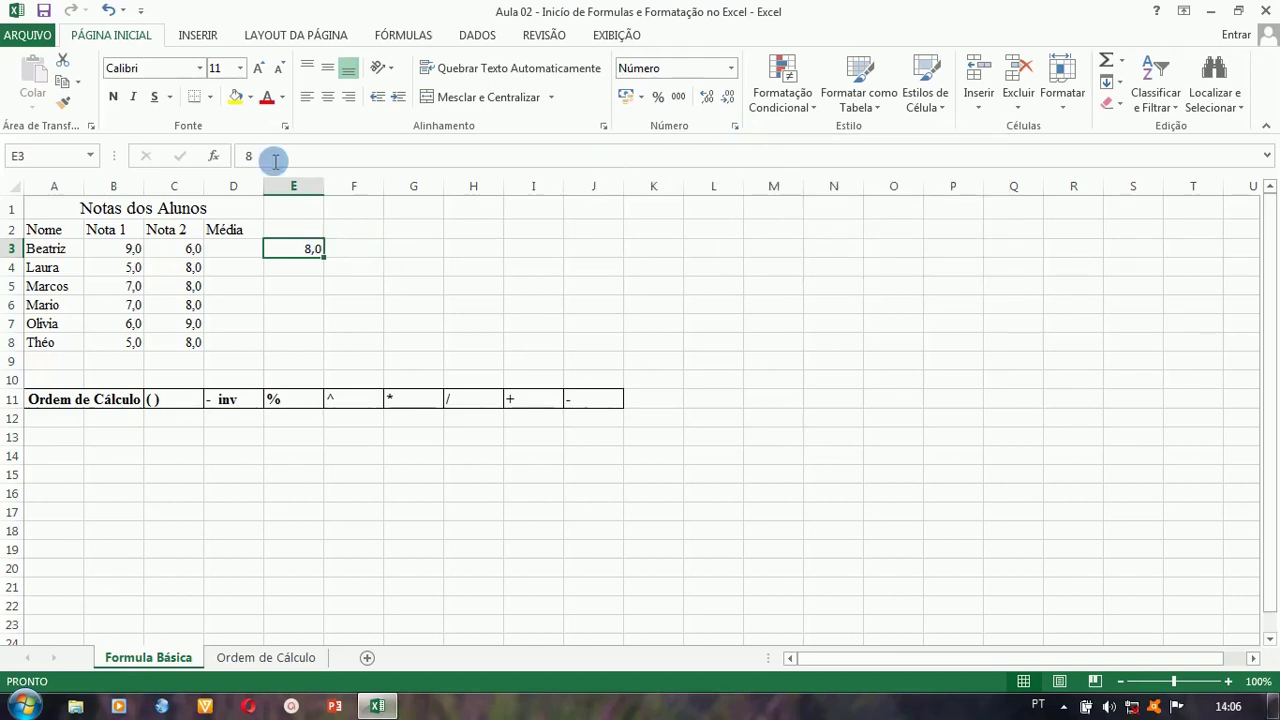
pyautogui.click(108, 10)
pyautogui.click(108, 10)
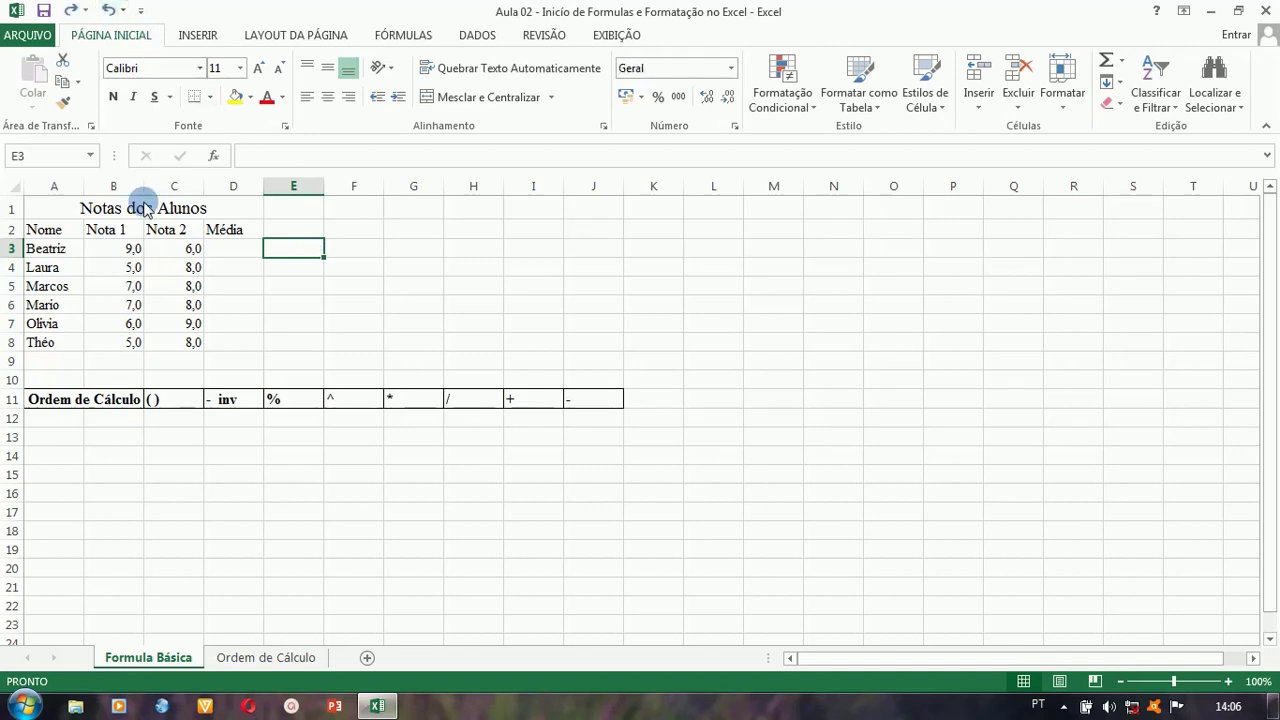
# - Write the sum =B3+C3 in cell D3, the Média of the first student, leaving the formula open for editing
pyautogui.click(230, 246)
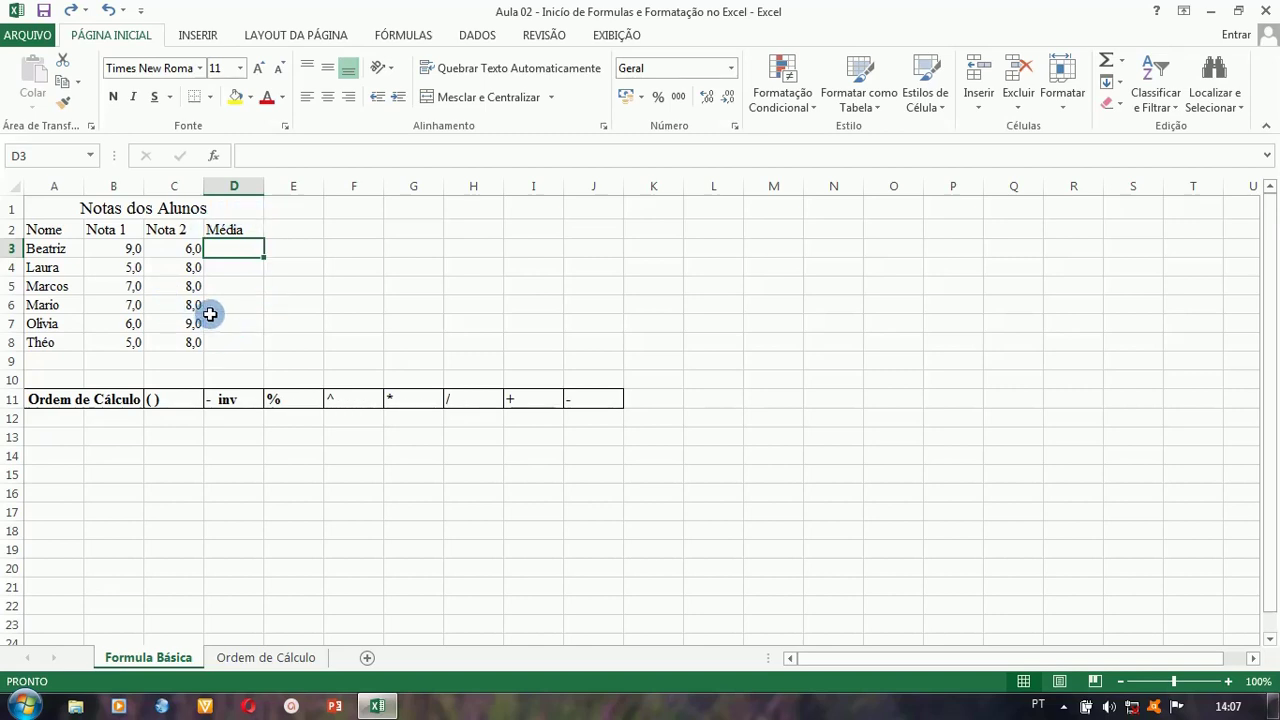
pyautogui.write('=')
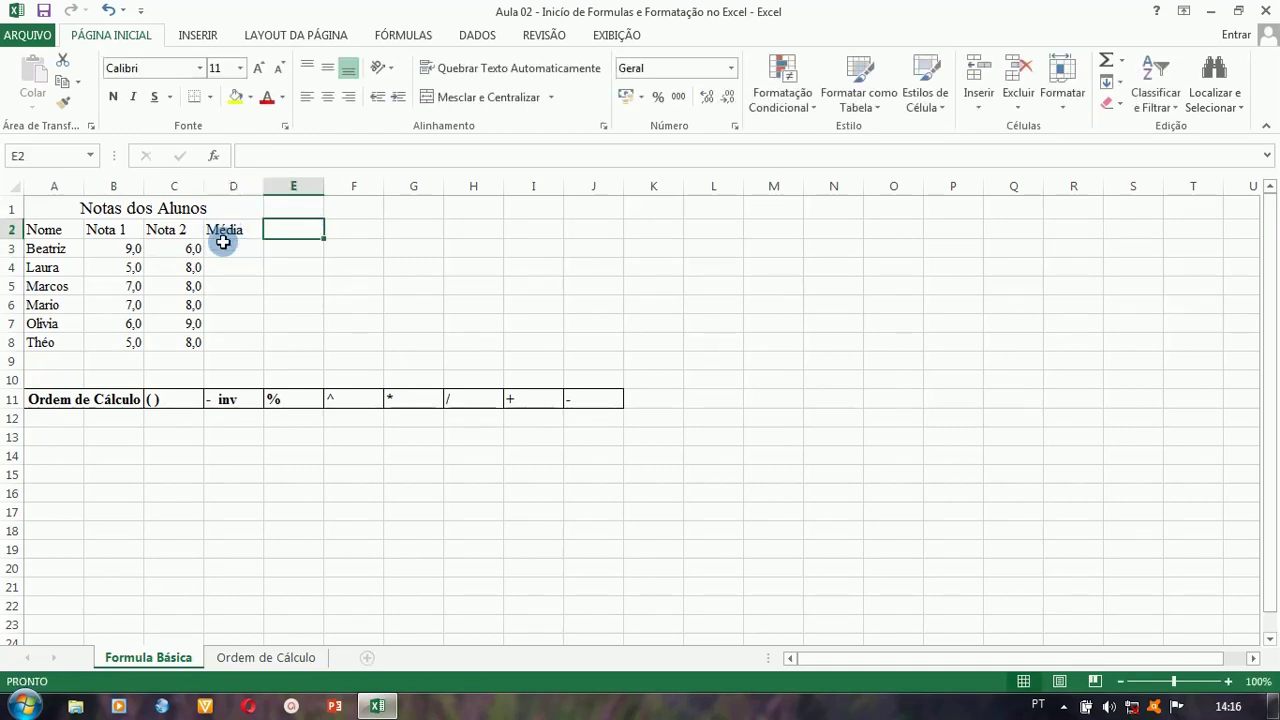
pyautogui.click(223, 242)
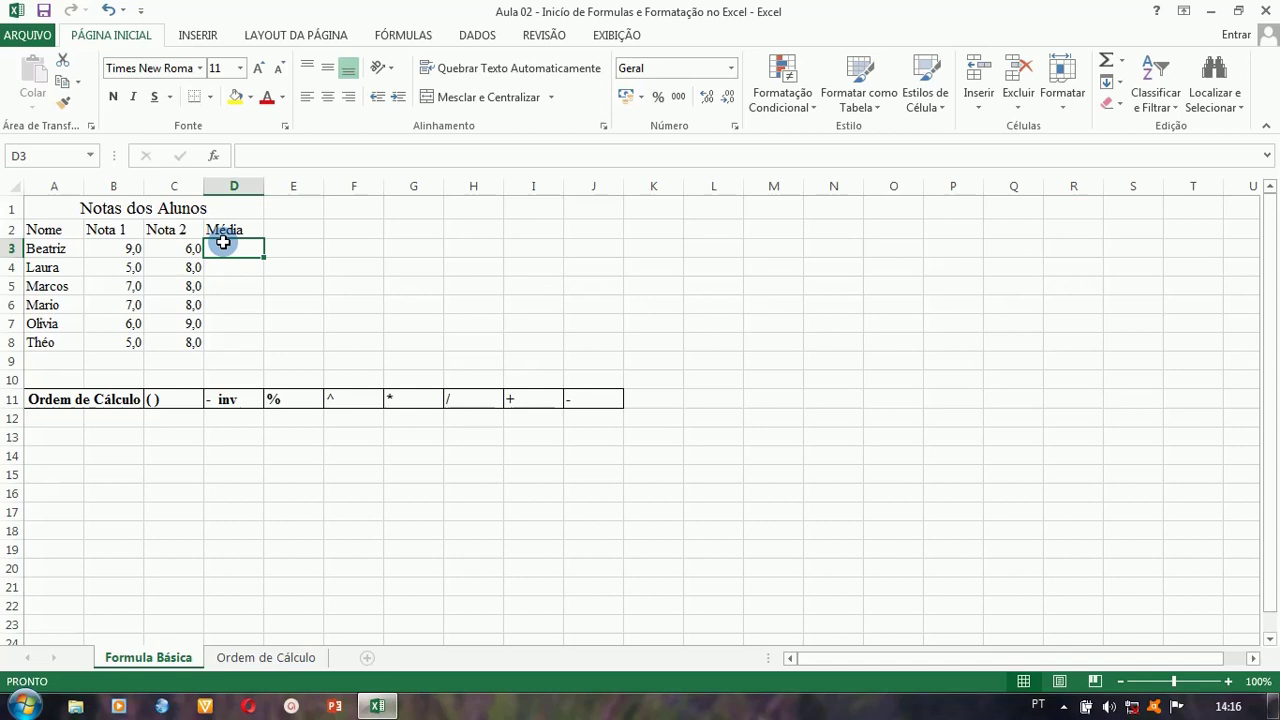
pyautogui.write('=')
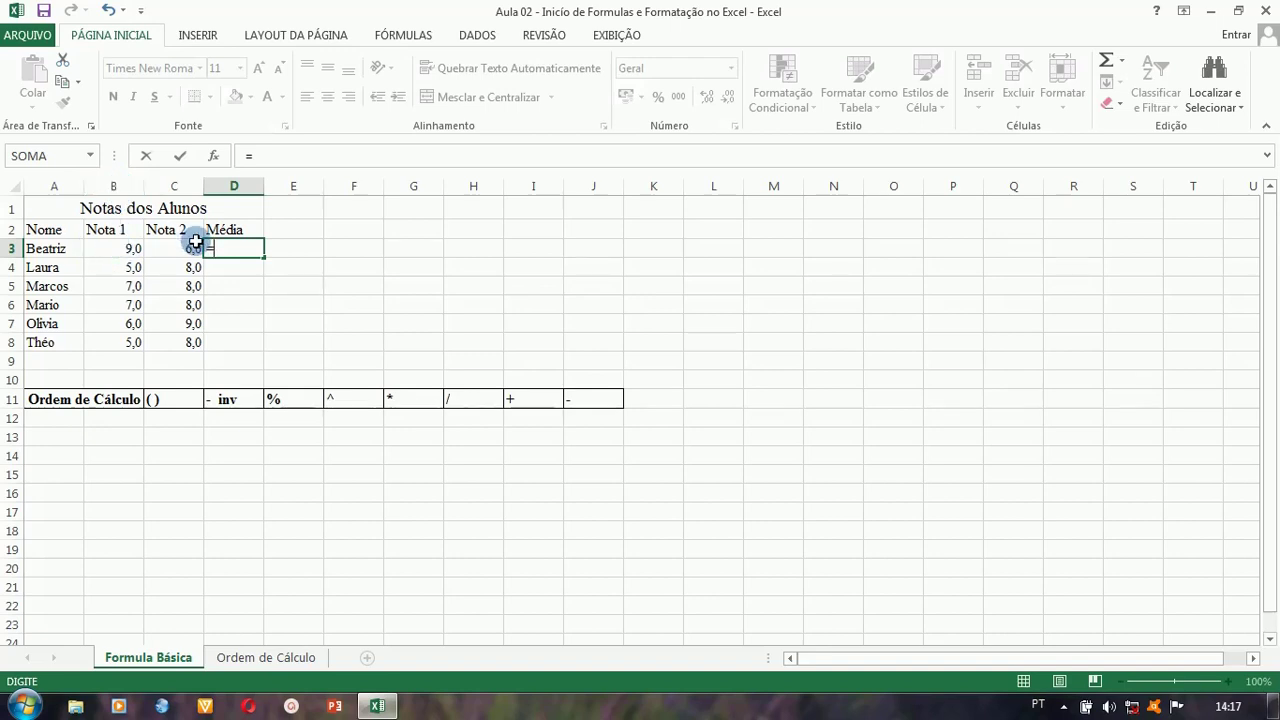
pyautogui.write('B3')
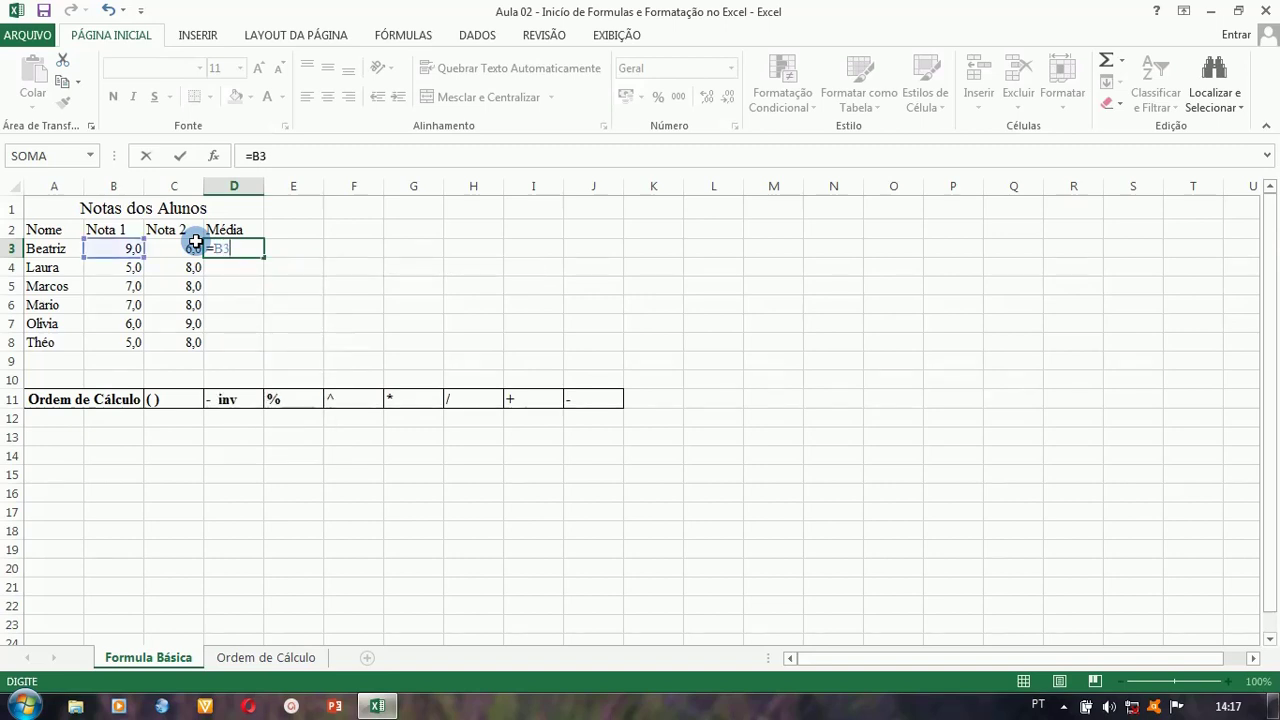
pyautogui.write('+')
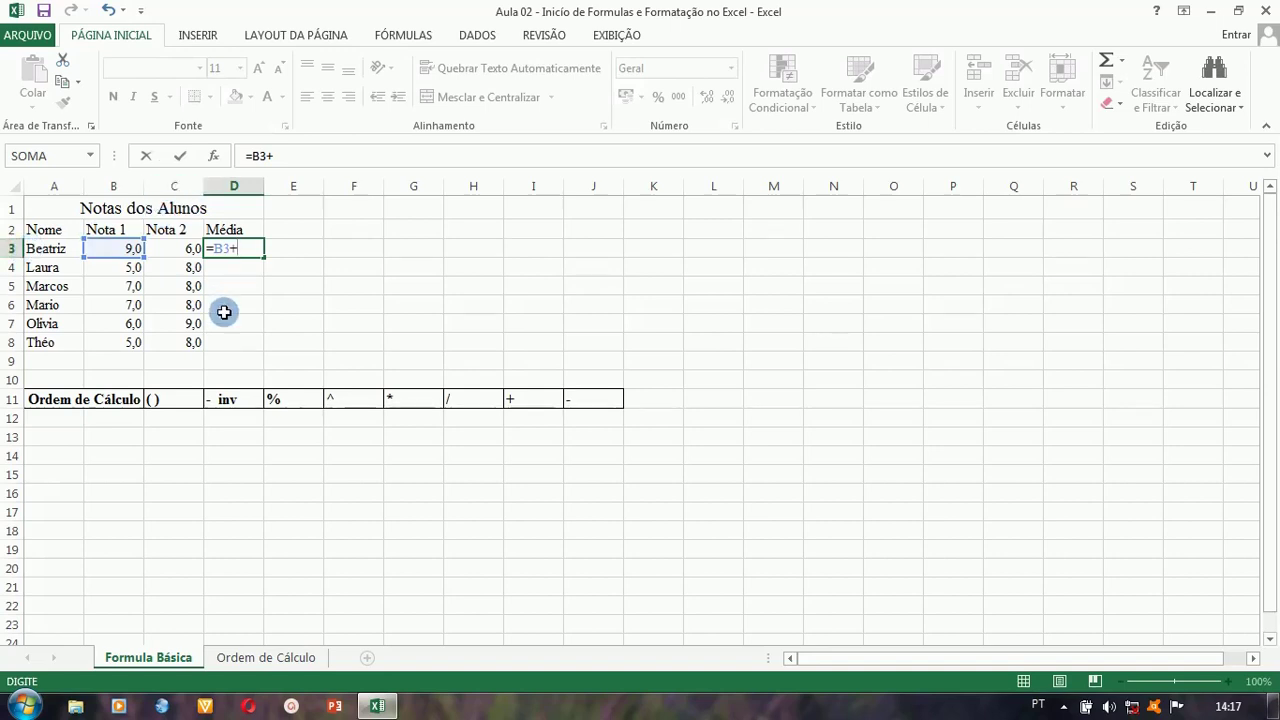
pyautogui.write('C3')
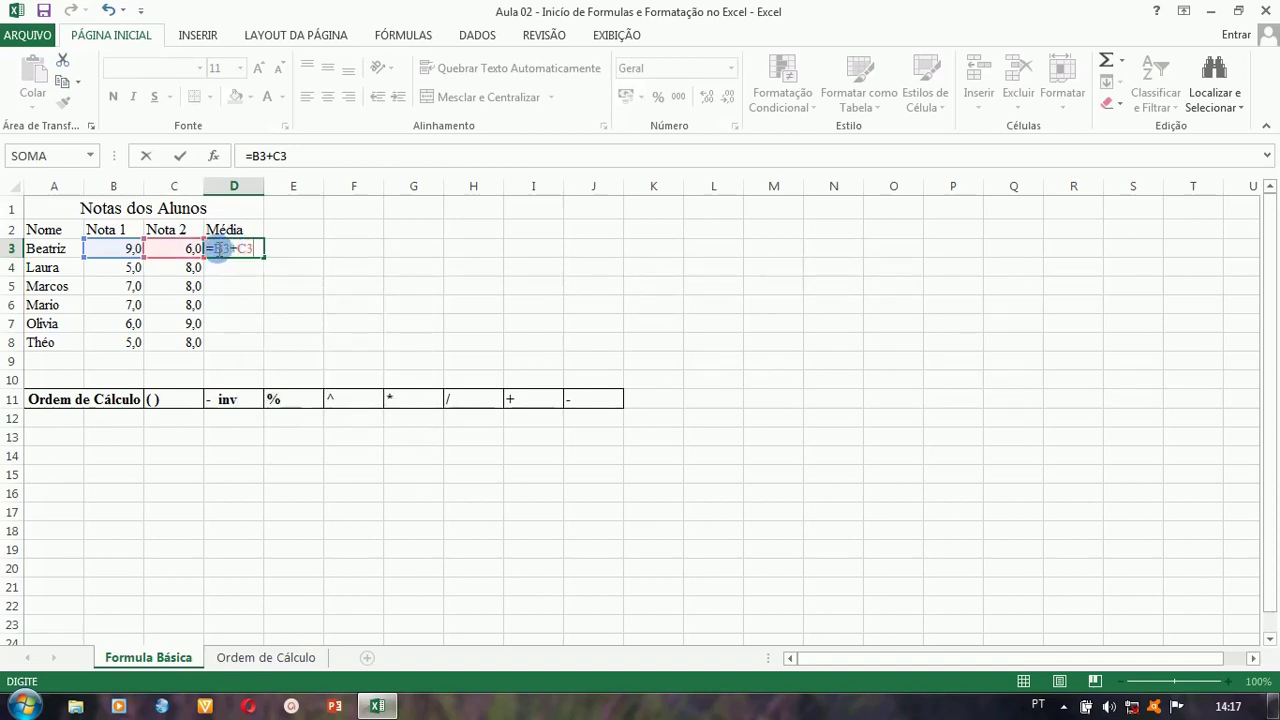
# - Enclose the sum in parentheses and divide it by 2, completing the formula =(B3+C3)/2 in cell D3
pyautogui.moveTo(216, 248)
pyautogui.mouseDown()
pyautogui.moveTo(256, 246)
pyautogui.moveTo(213, 250)
pyautogui.mouseUp()
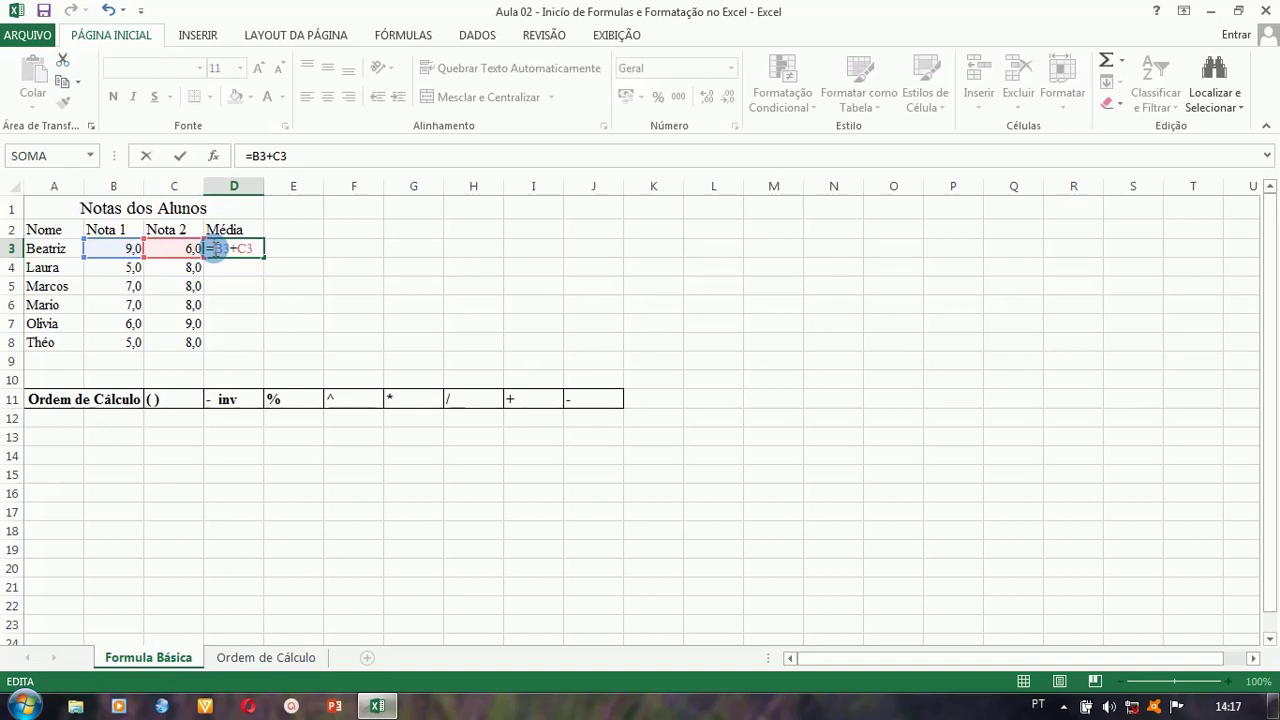
pyautogui.write('(')
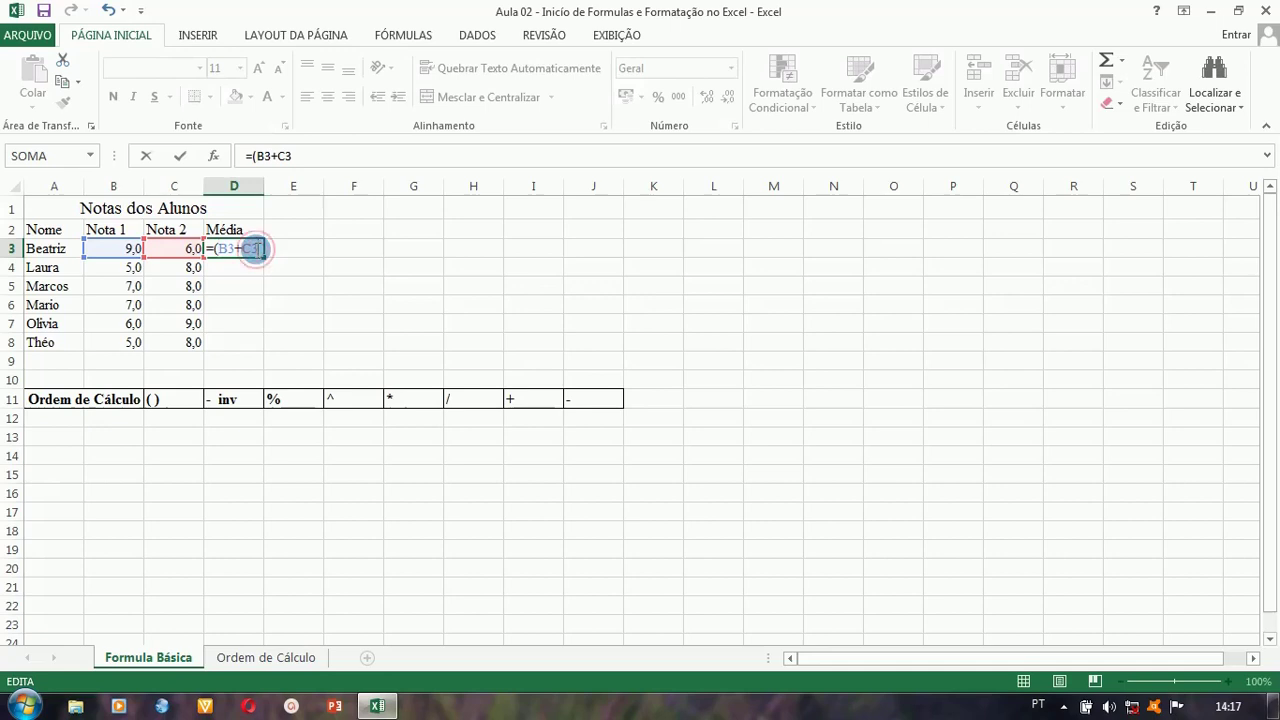
pyautogui.write(')')
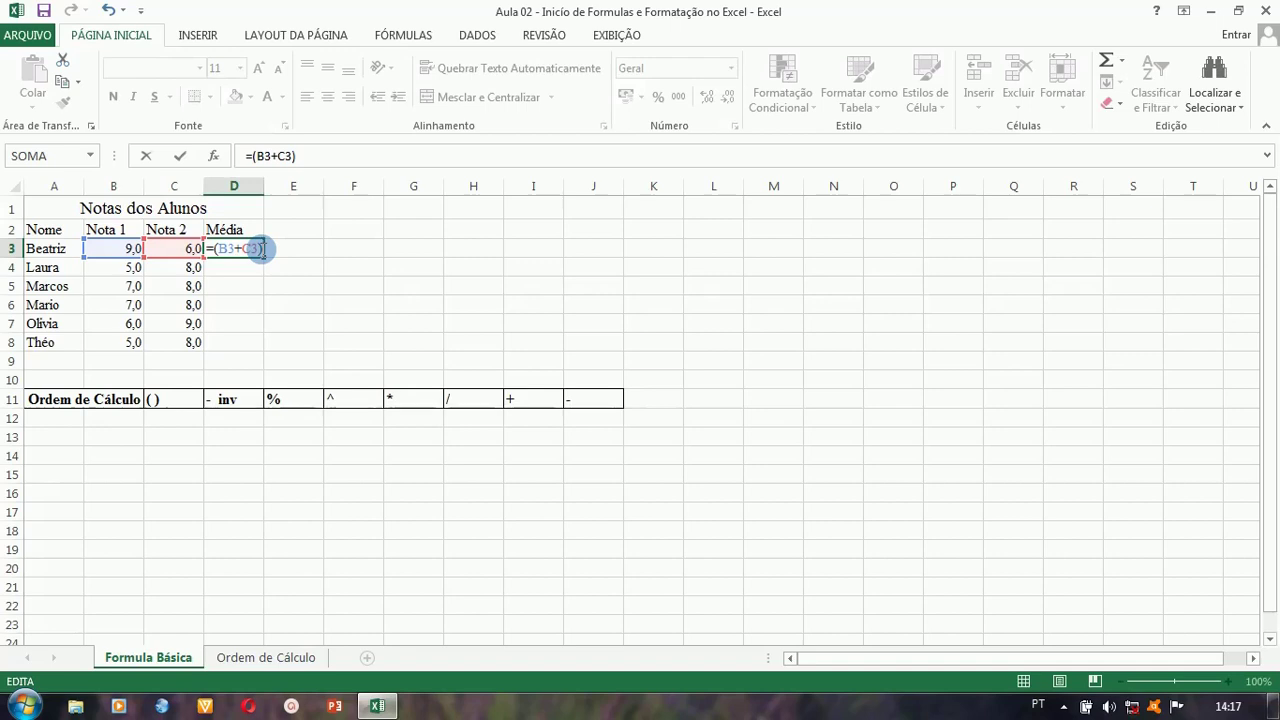
pyautogui.write('/2')
pyautogui.press('Return')
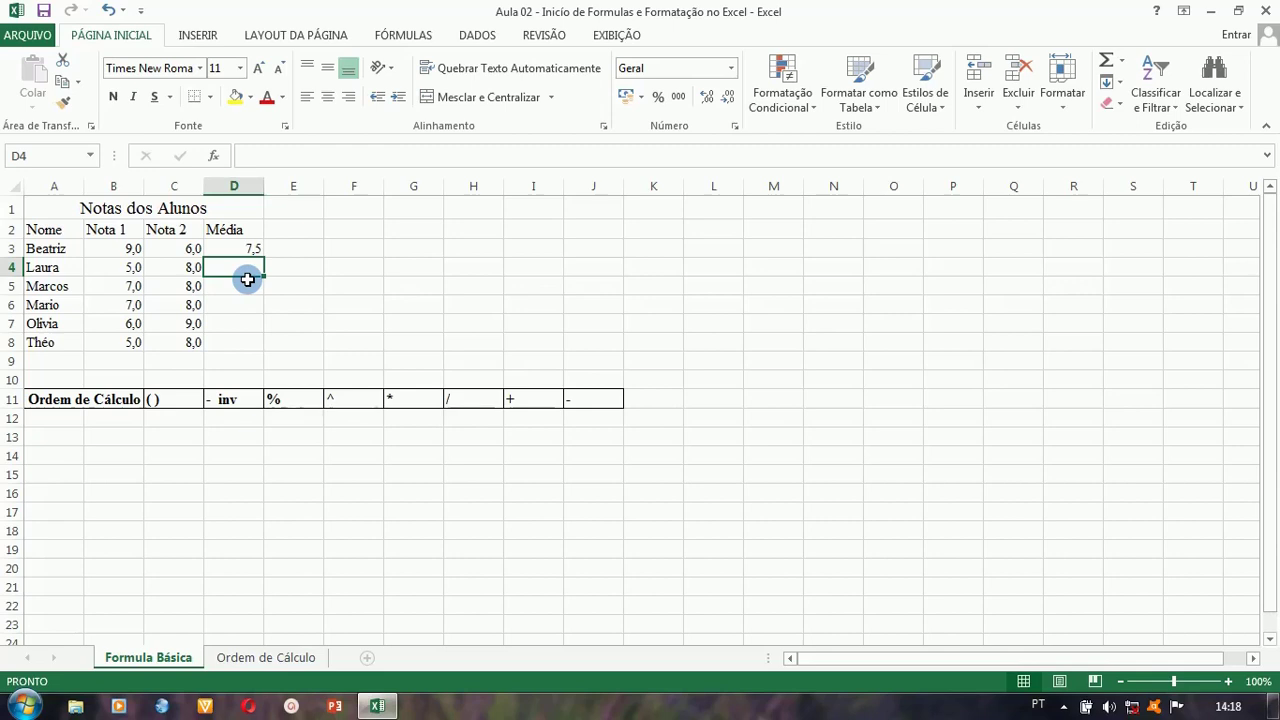
# - Enter the average formula =(B4+C4)/2 in cell D4 and clear the cell again
pyautogui.write('=(')
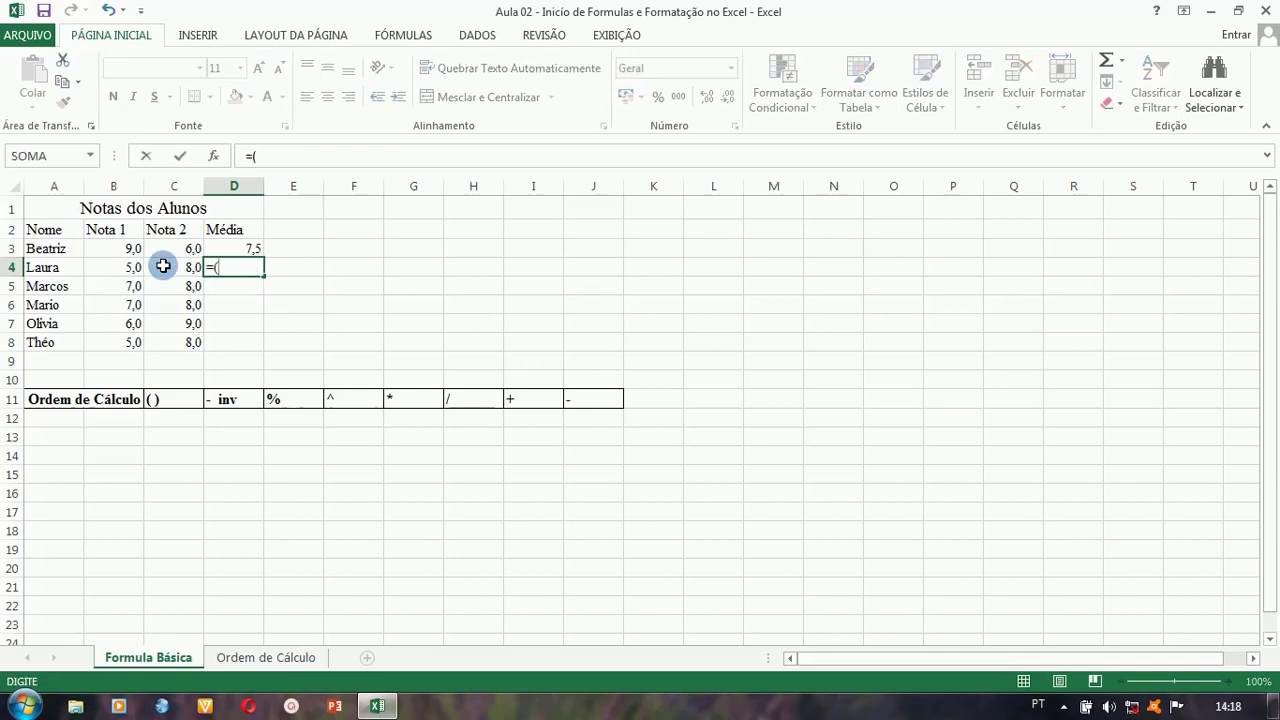
pyautogui.click(128, 267)
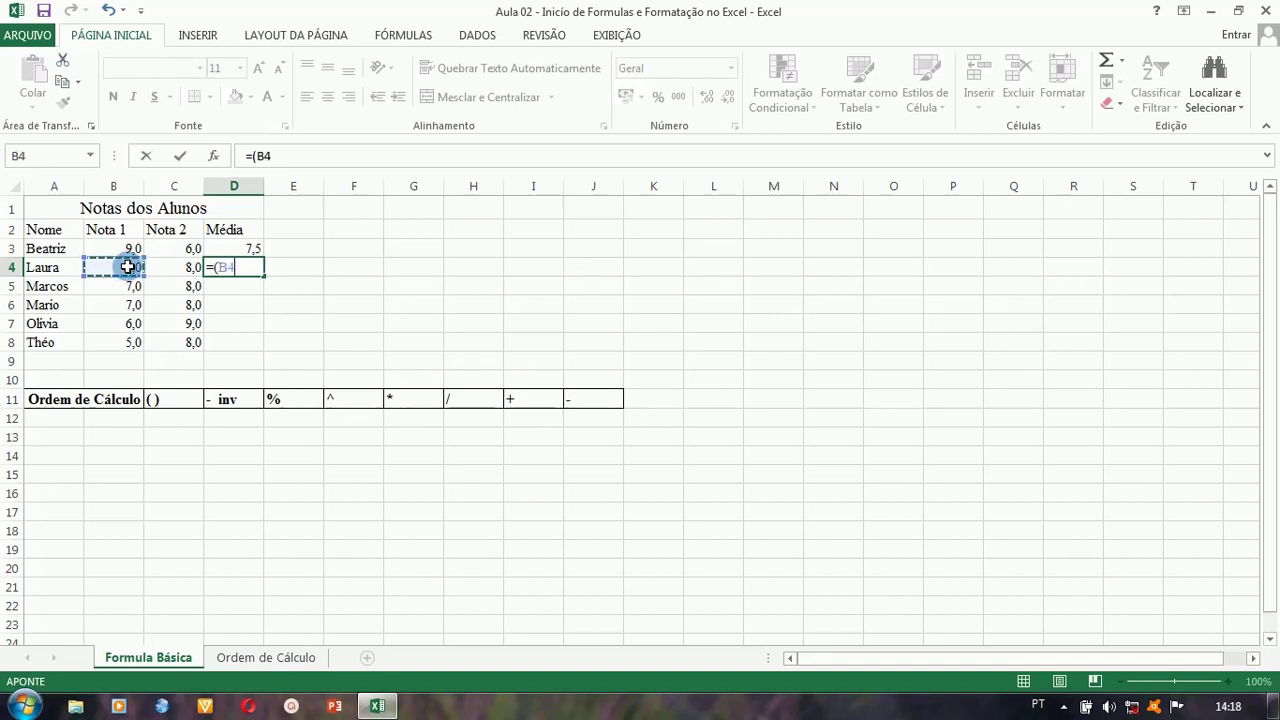
pyautogui.write('+')
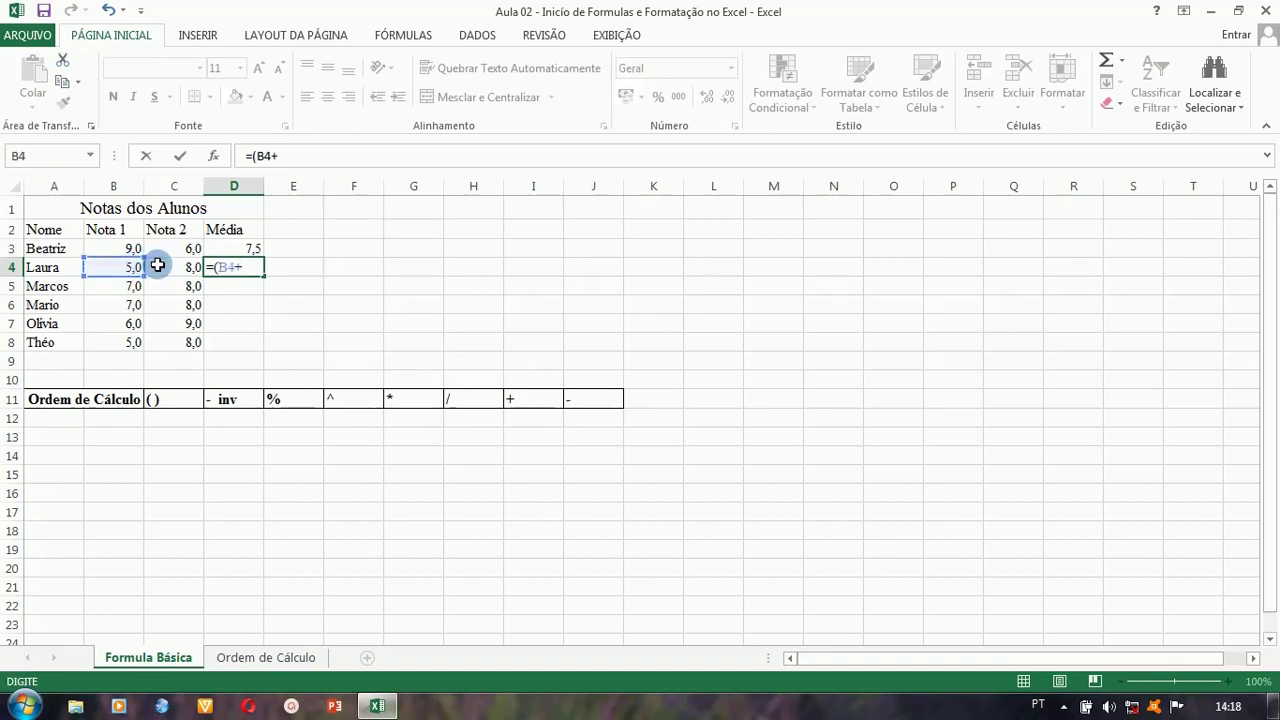
pyautogui.click(161, 267)
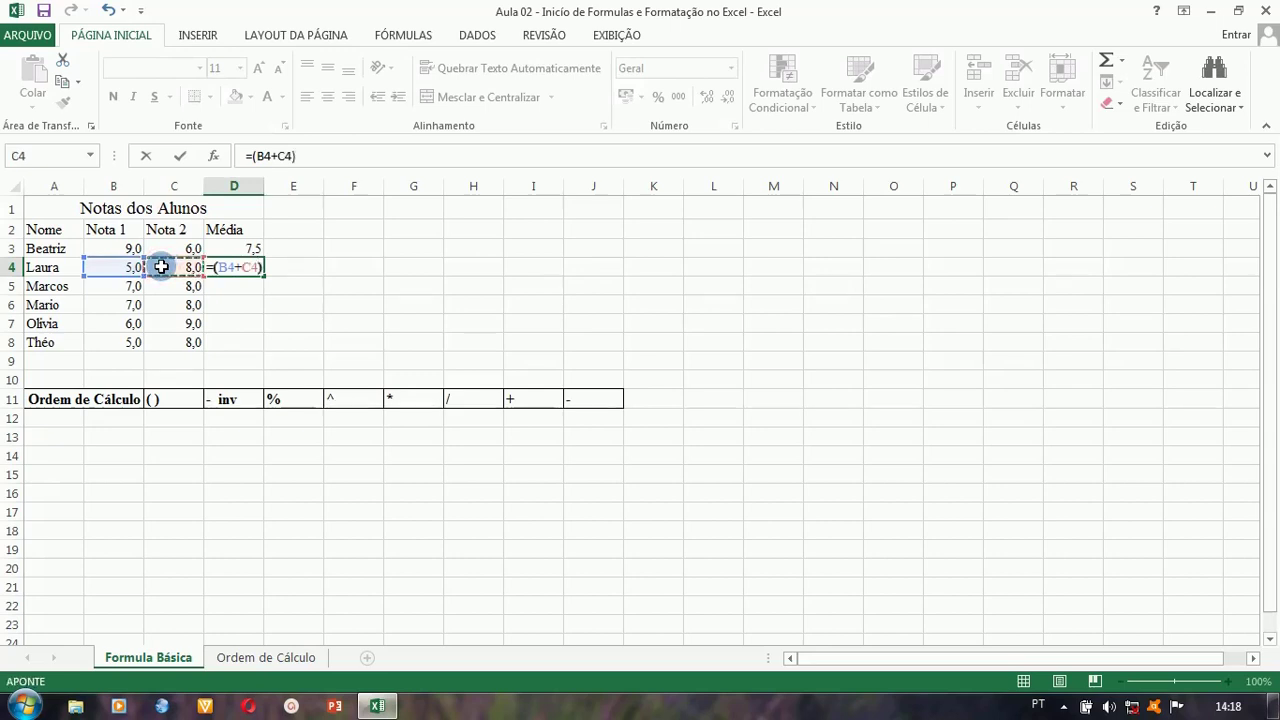
pyautogui.write(')')
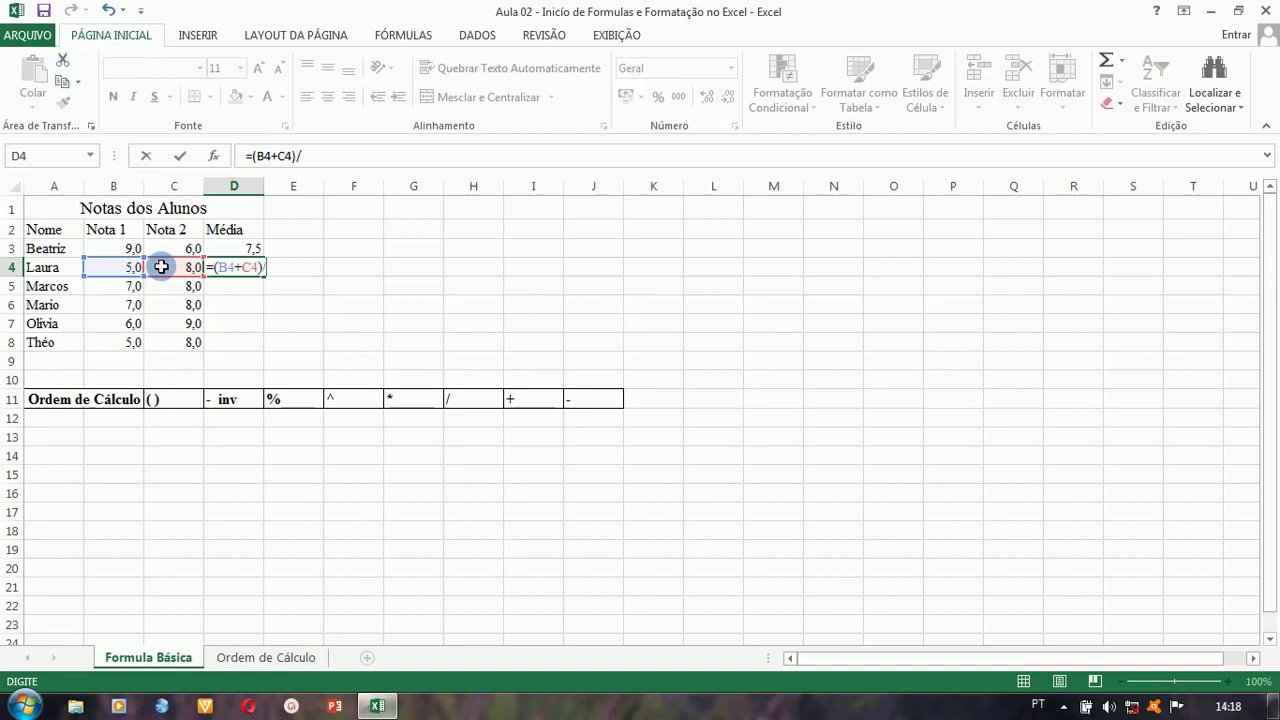
pyautogui.write('/2')
pyautogui.press('Return')
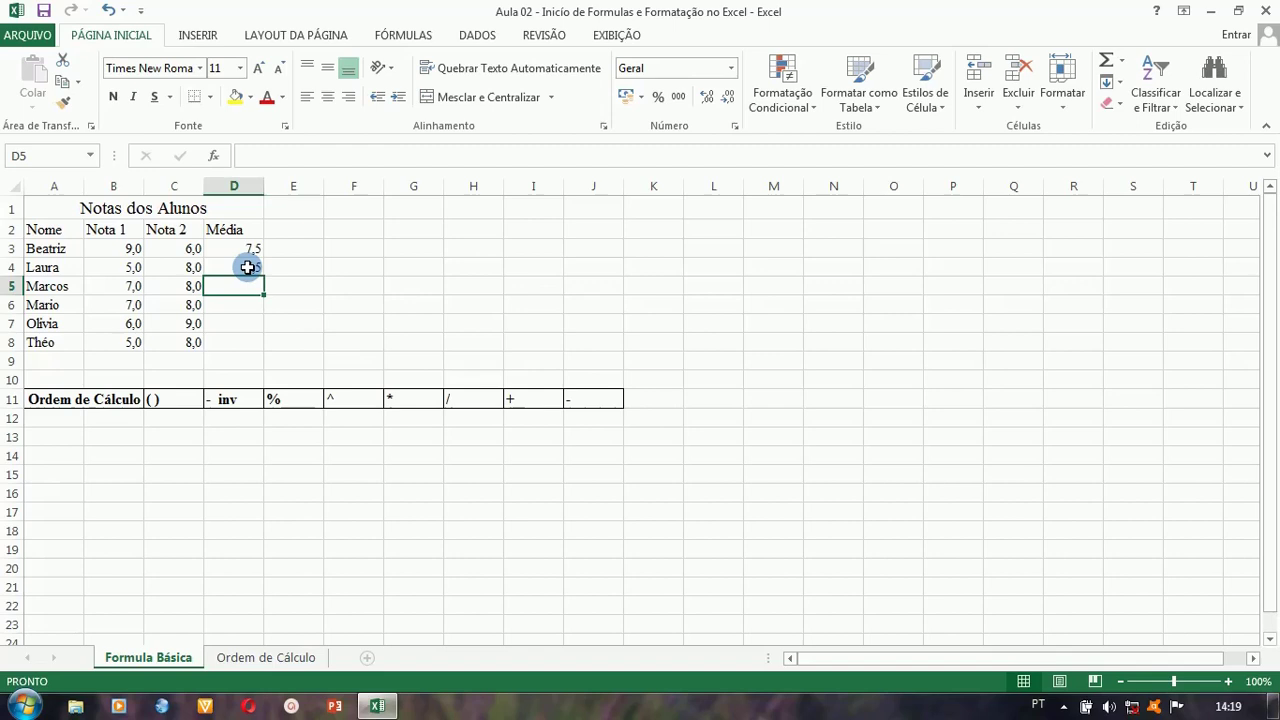
pyautogui.click(247, 267)
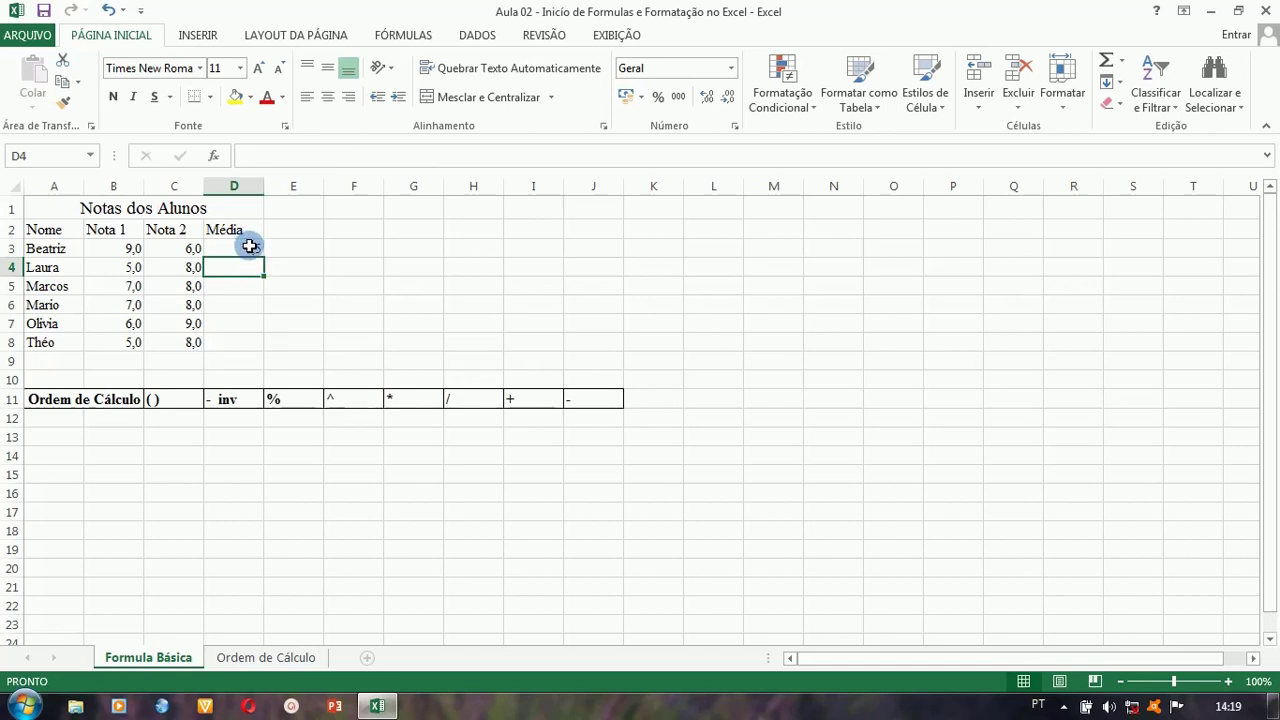
# - Fill the average formula from cell D3 down through D8 for all remaining students
pyautogui.click(251, 246)
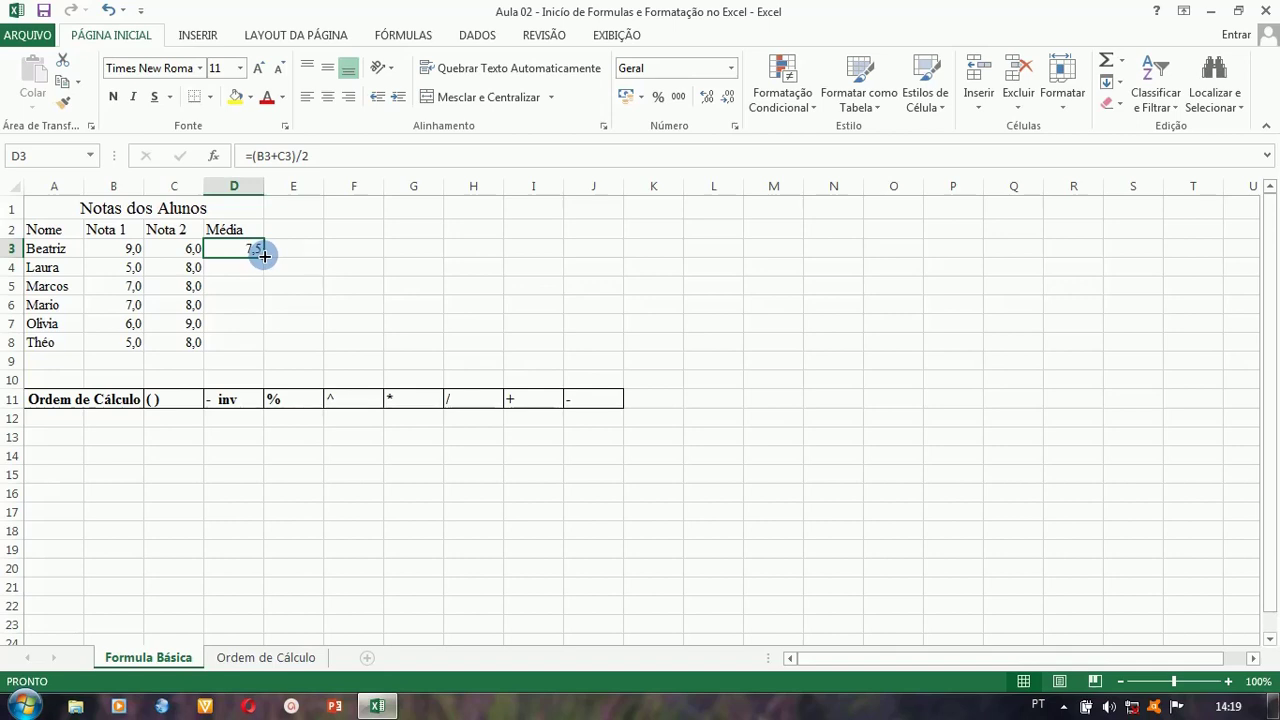
pyautogui.moveTo(264, 256); pyautogui.dragTo(264, 351)
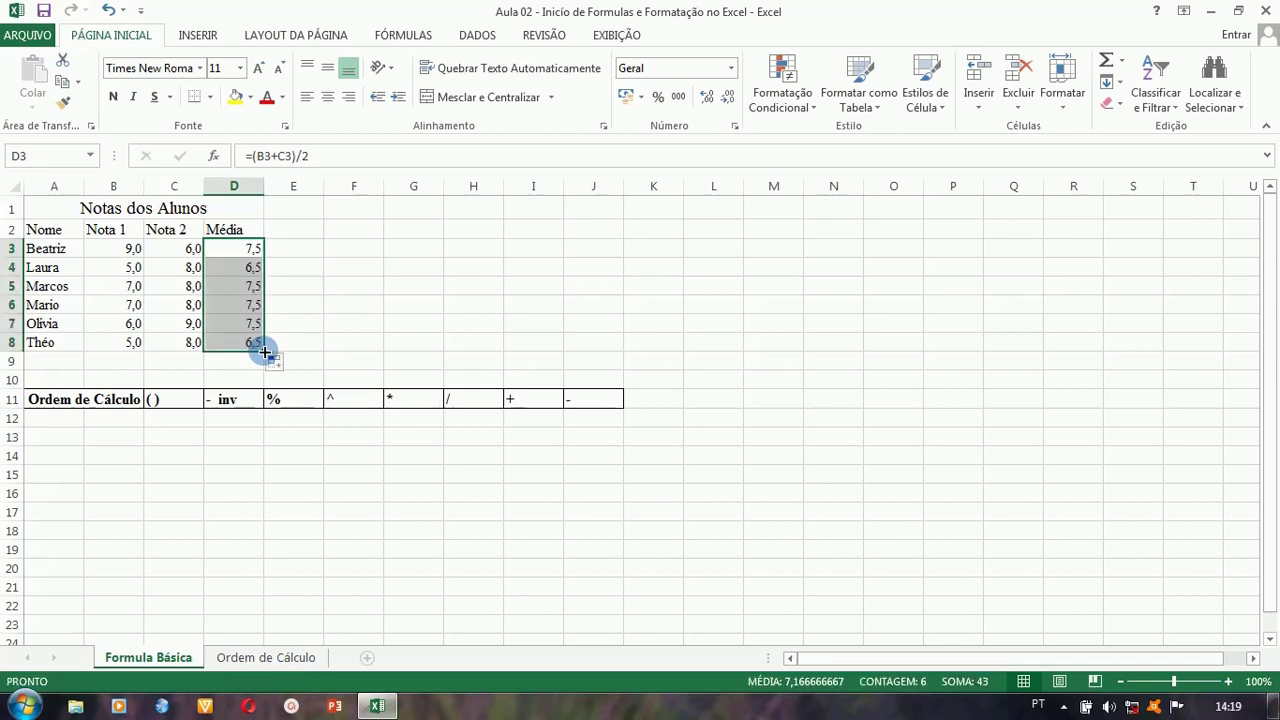
pyautogui.click(329, 281)
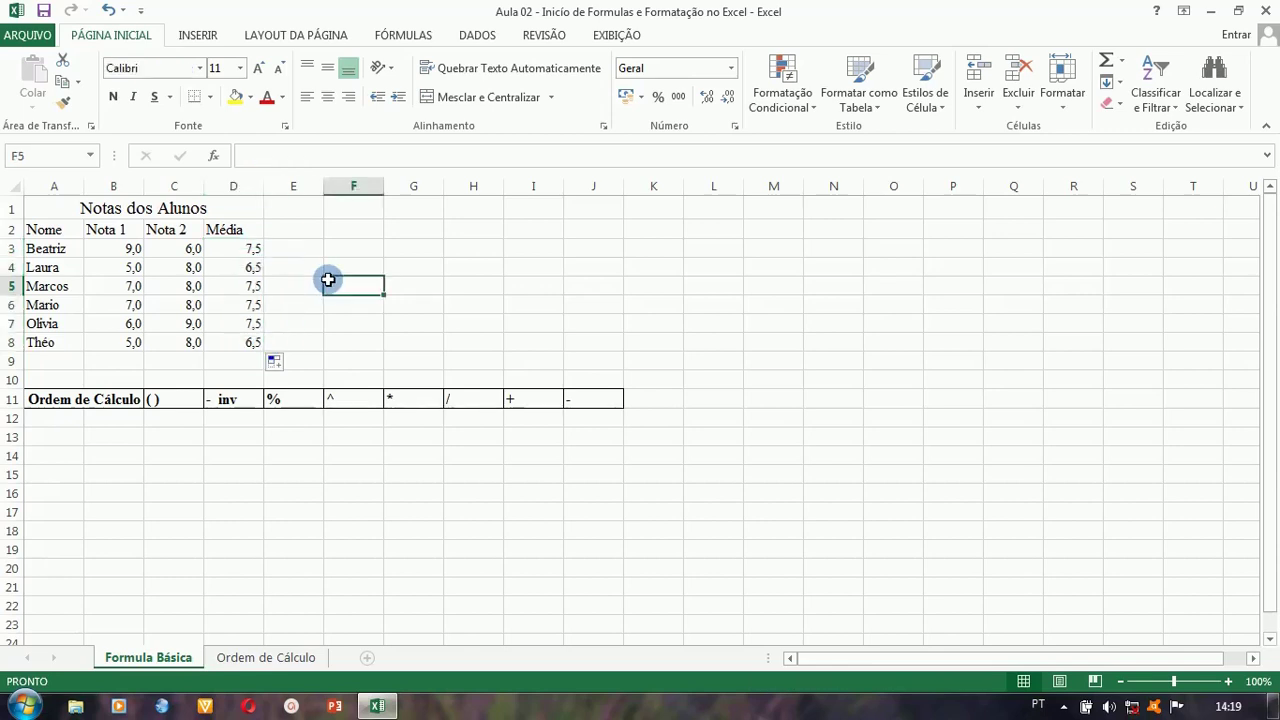
# - Check the row references in the average formulas of the Média column, cells D3 and D5 through D8
pyautogui.click(246, 246)
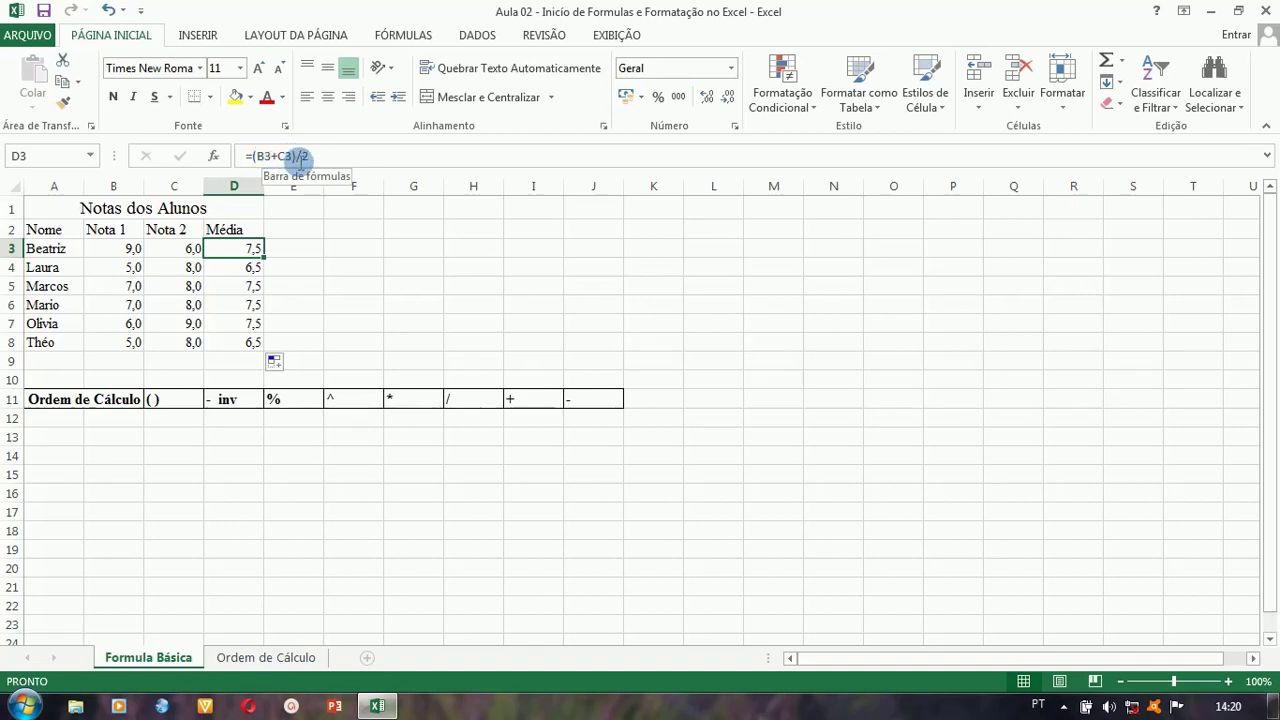
pyautogui.scroll(-1, 251, 208)
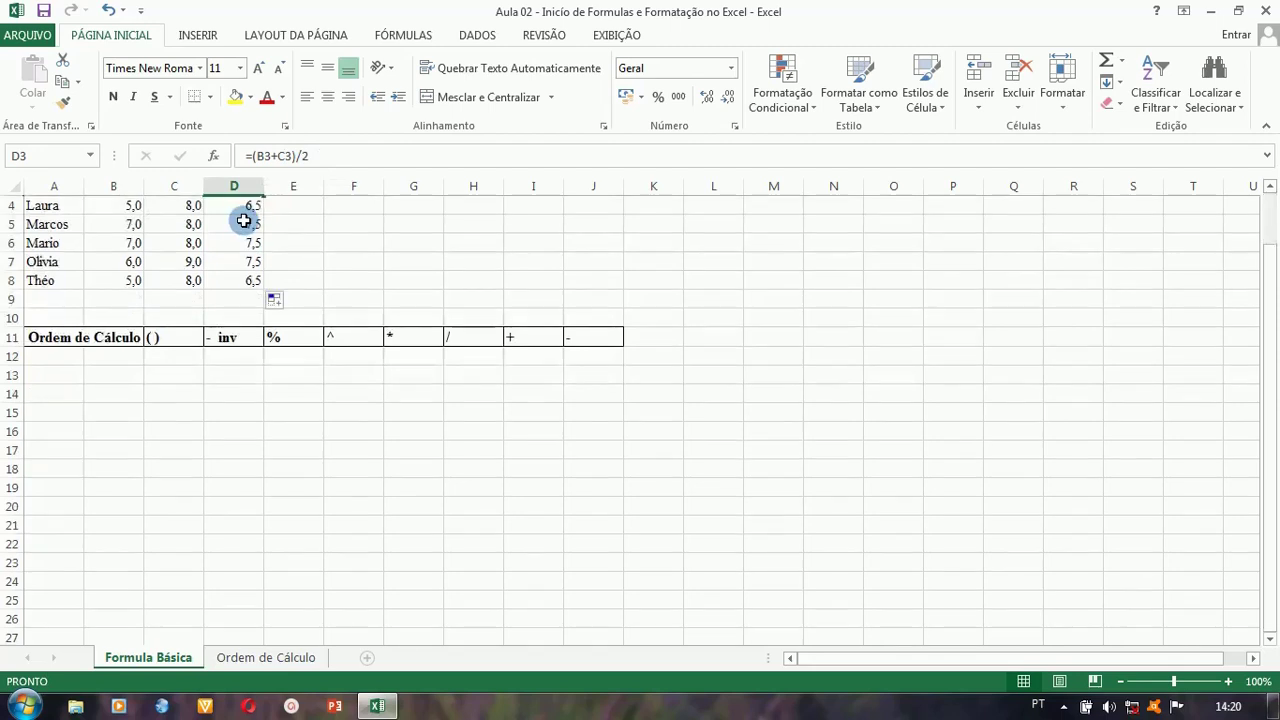
pyautogui.click(251, 223)
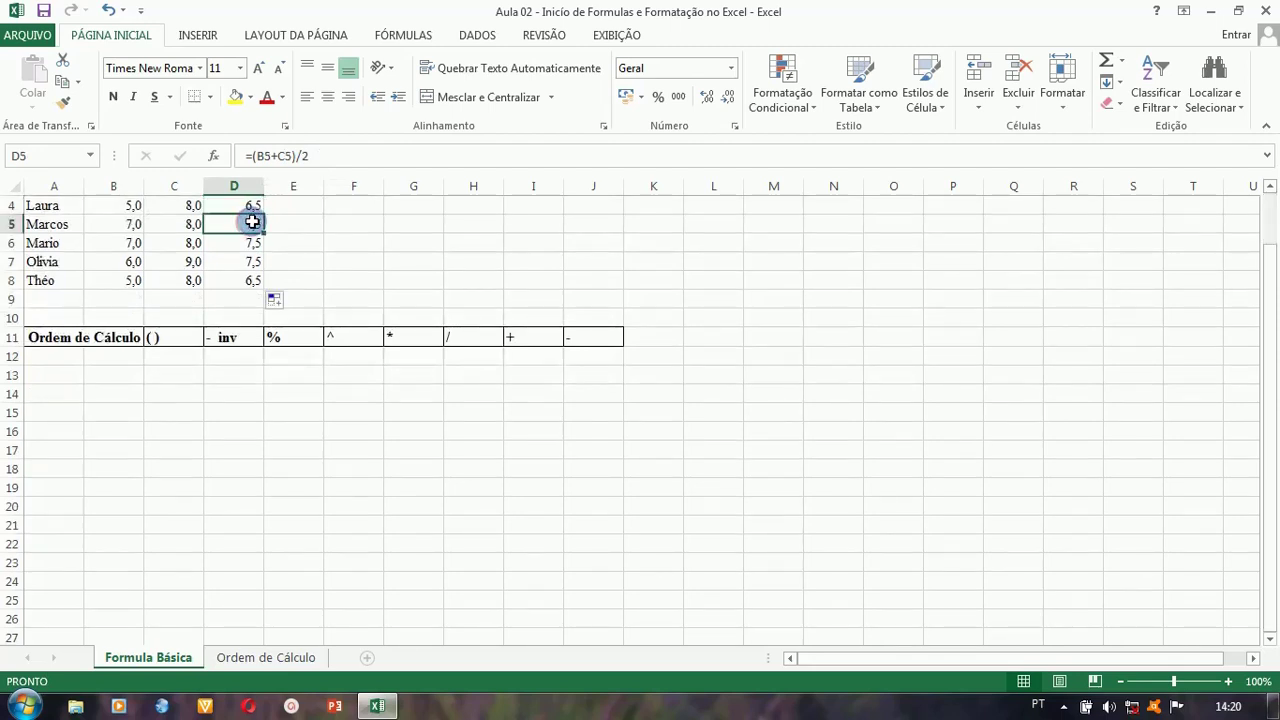
pyautogui.click(249, 244)
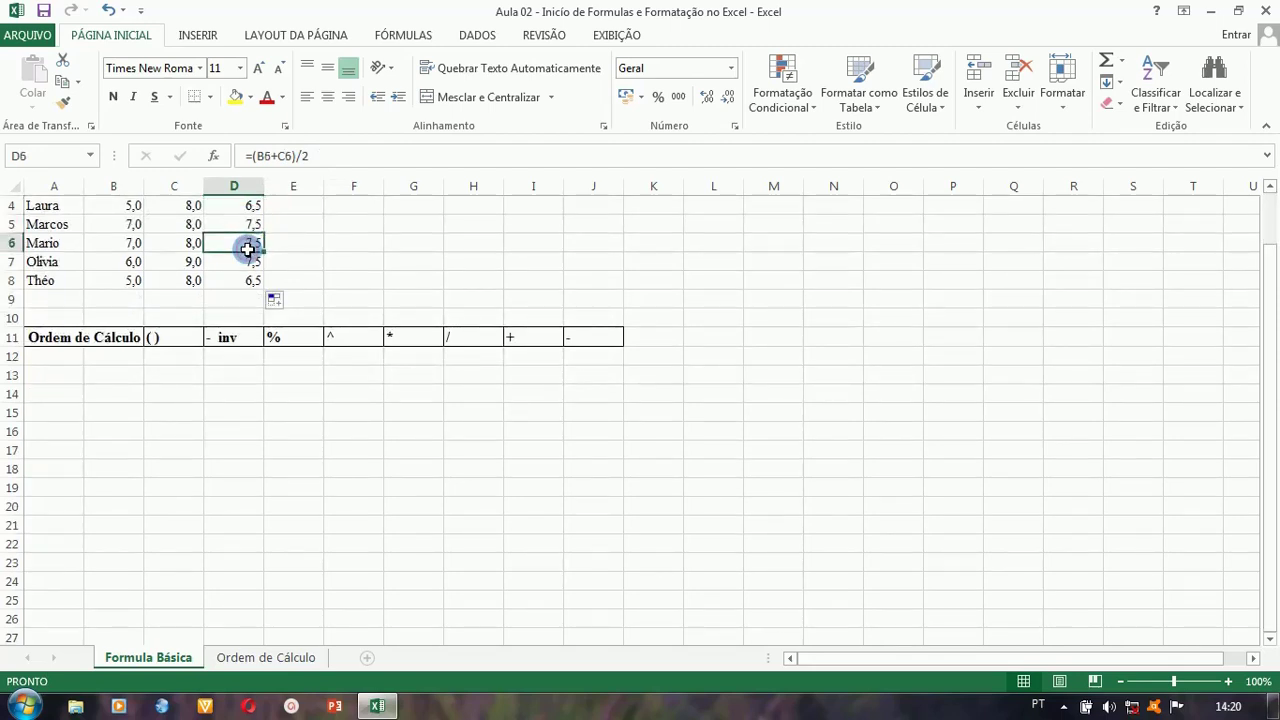
pyautogui.click(249, 260)
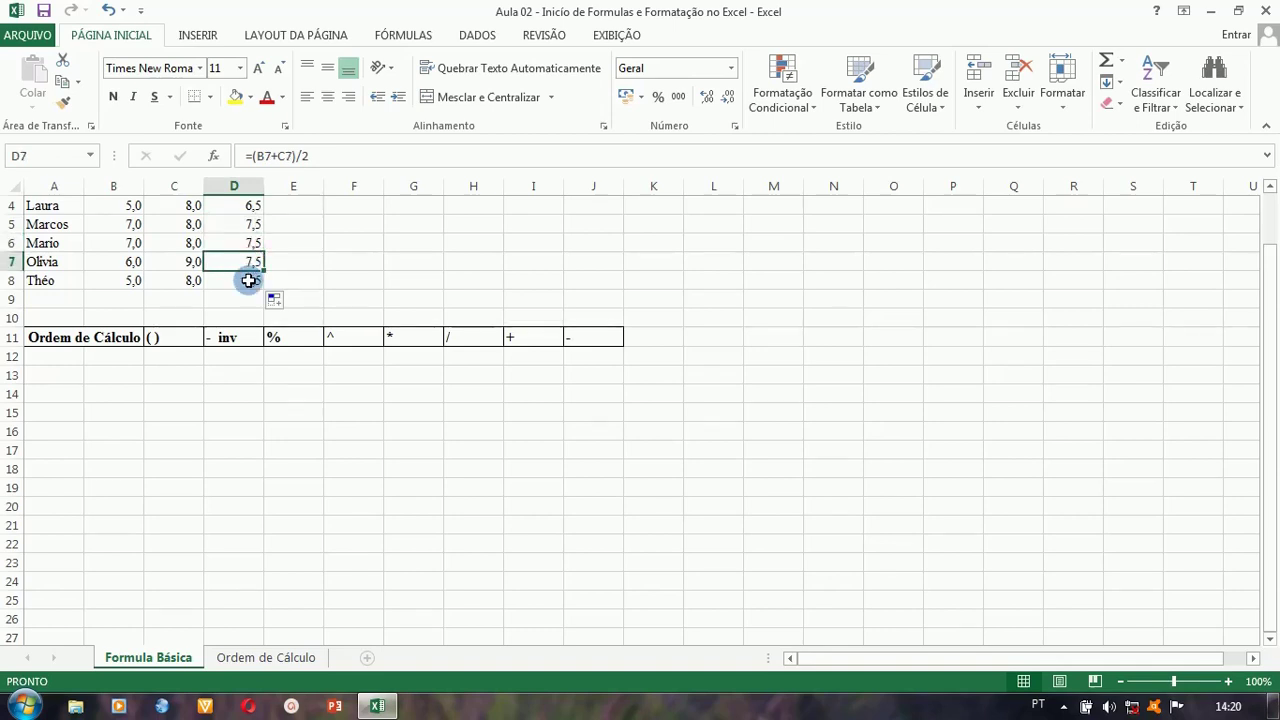
pyautogui.click(249, 280)
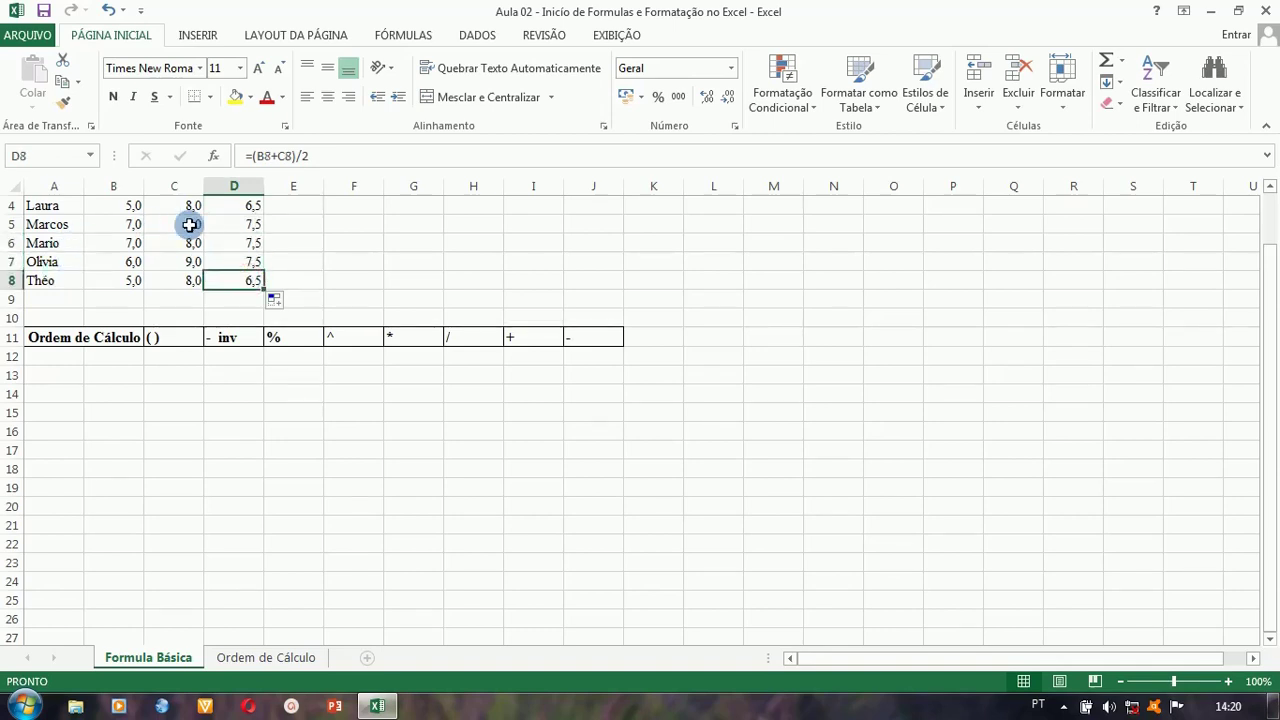
pyautogui.click(228, 225)
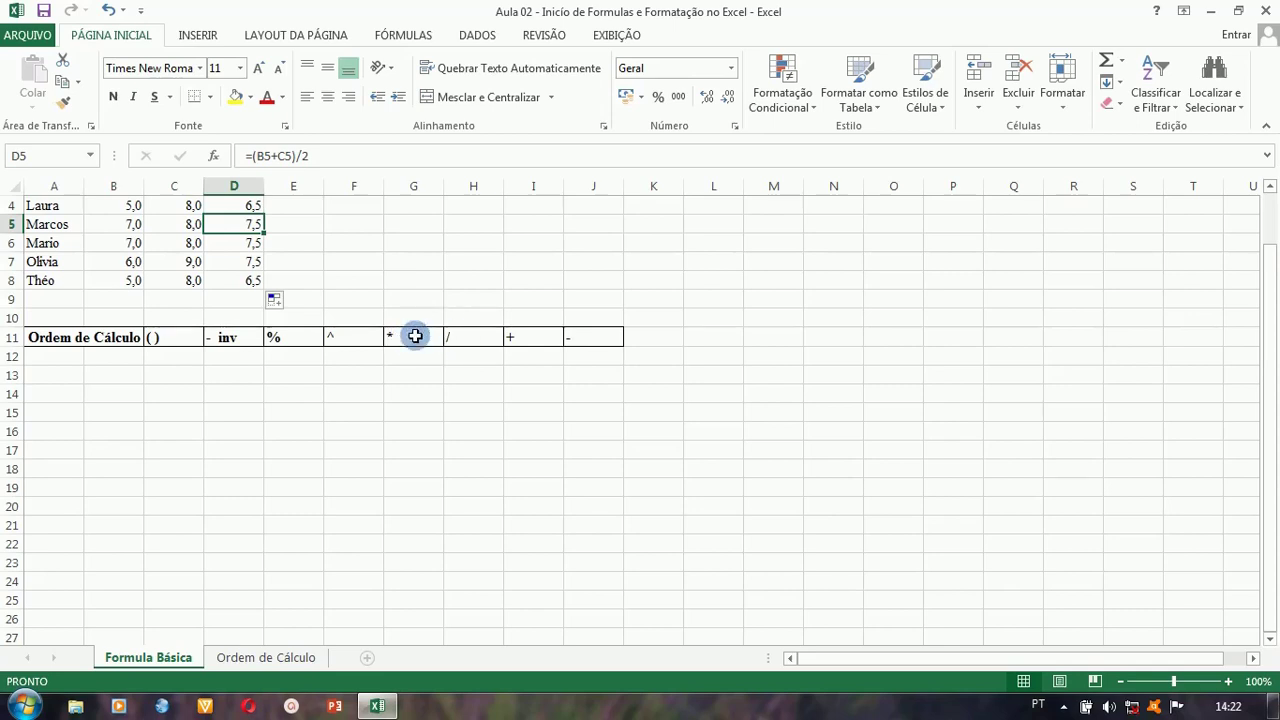
# - Review the operator precedence in the Ordem de Cálculo row and compare it with the average formula in cell D3
pyautogui.click(413, 336)
pyautogui.click(454, 338)
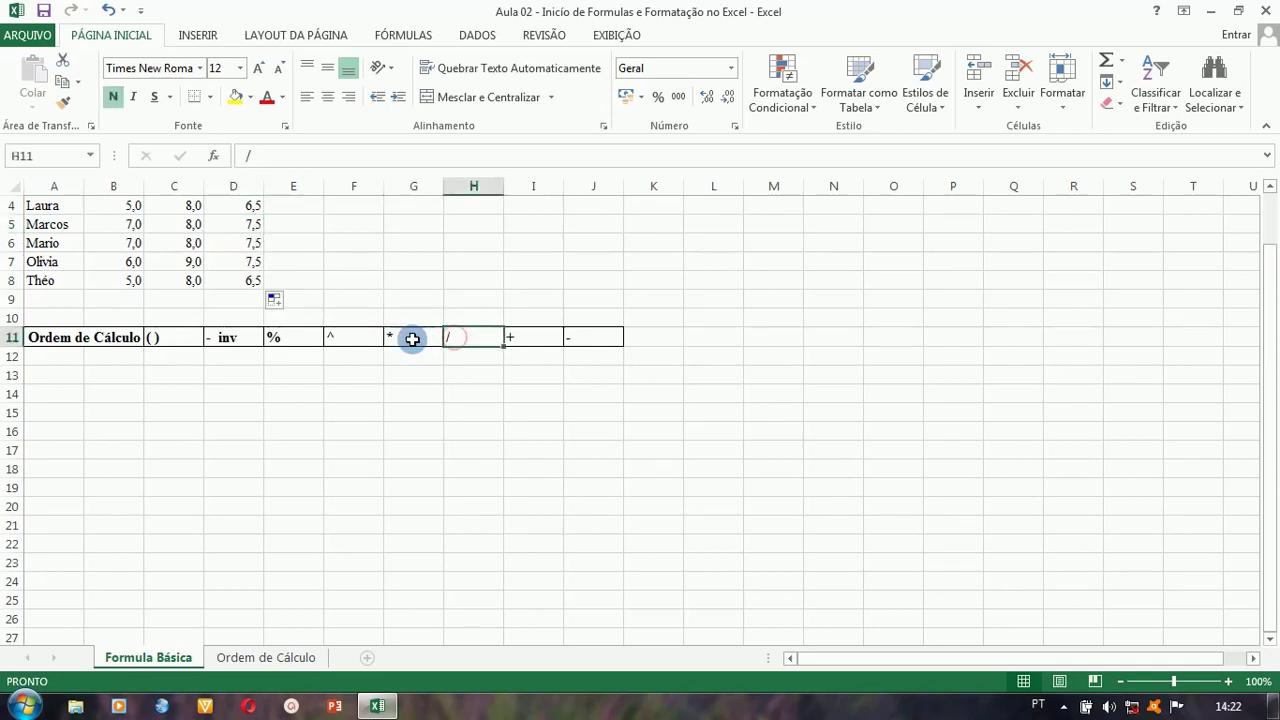
pyautogui.click(517, 333)
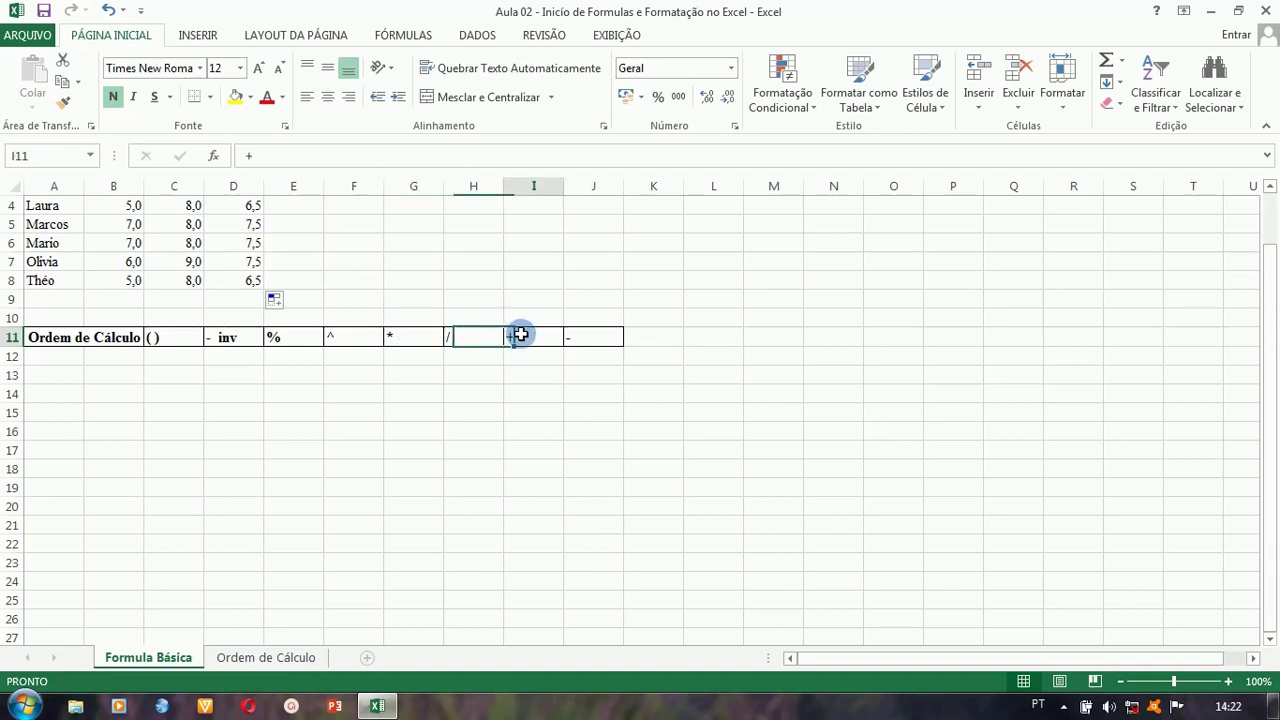
pyautogui.click(598, 338)
pyautogui.click(543, 338)
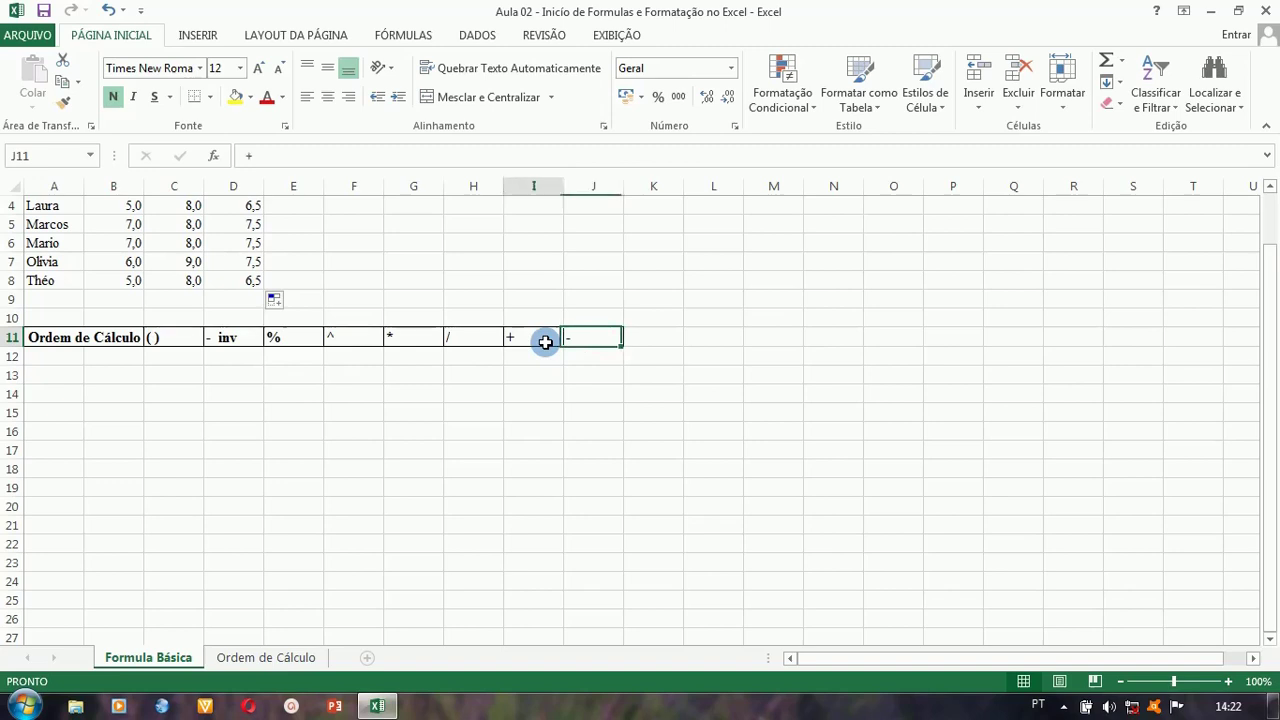
pyautogui.click(574, 338)
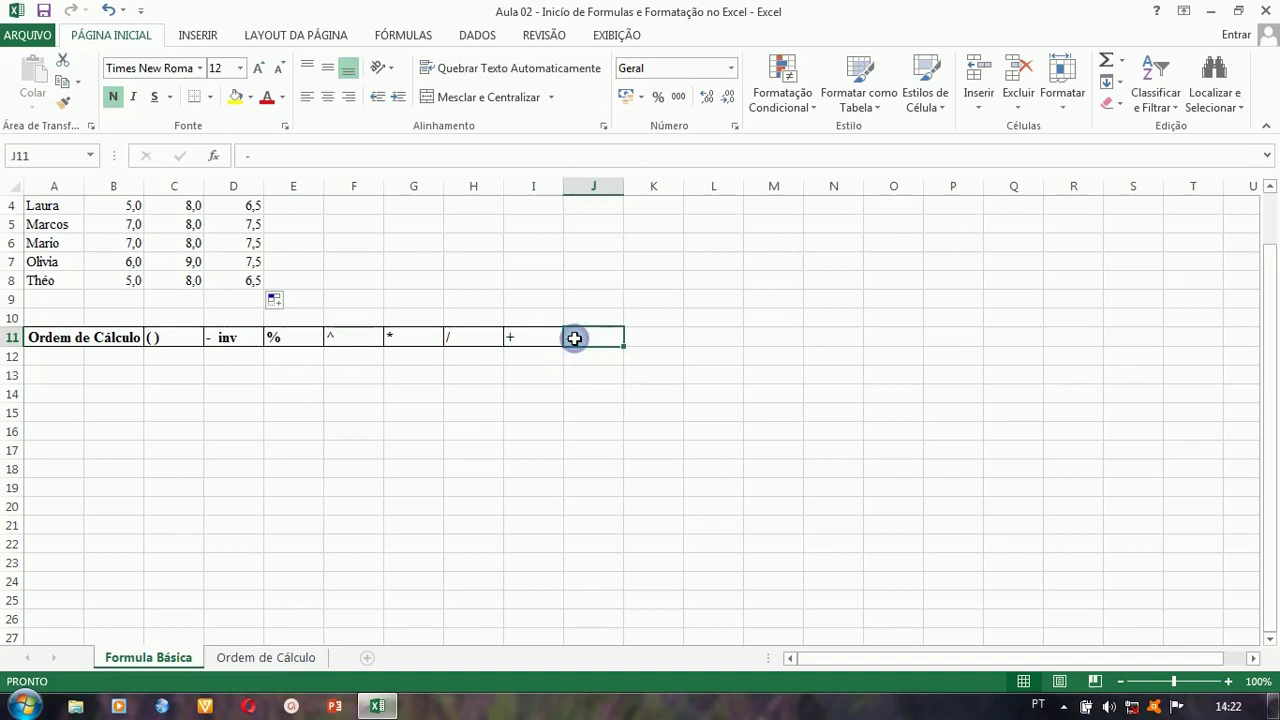
pyautogui.click(539, 337)
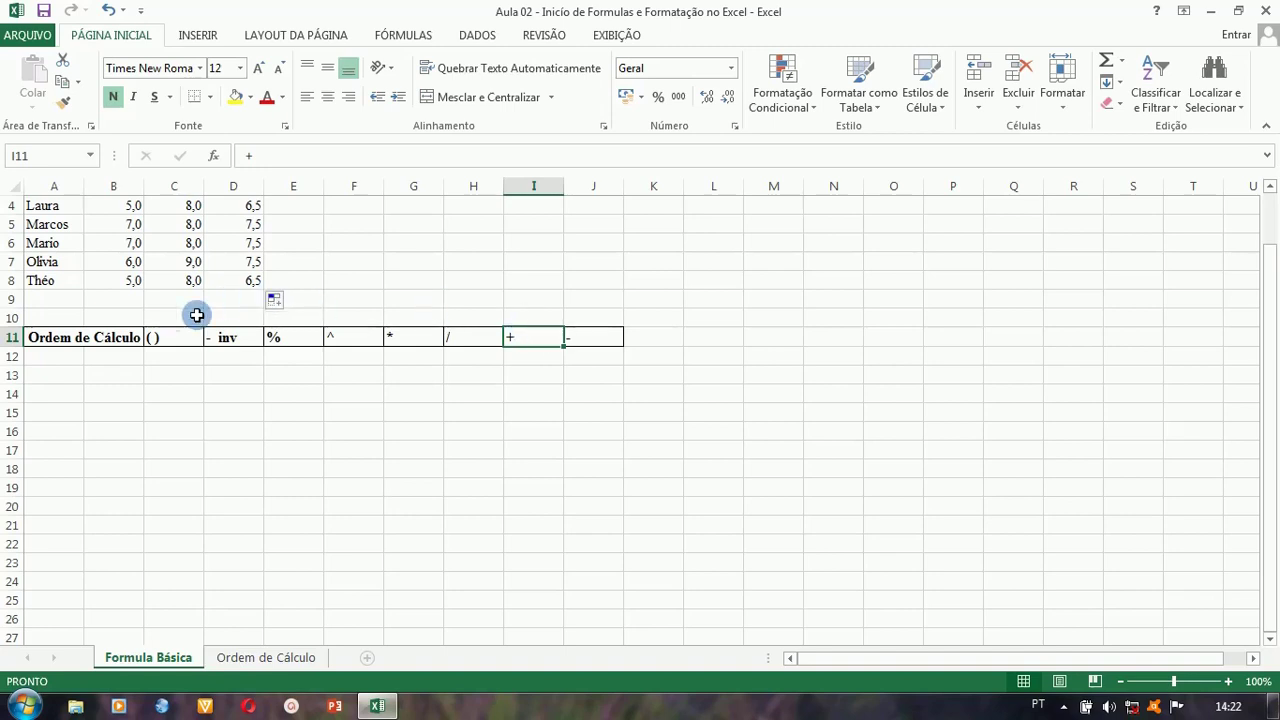
pyautogui.click(166, 334)
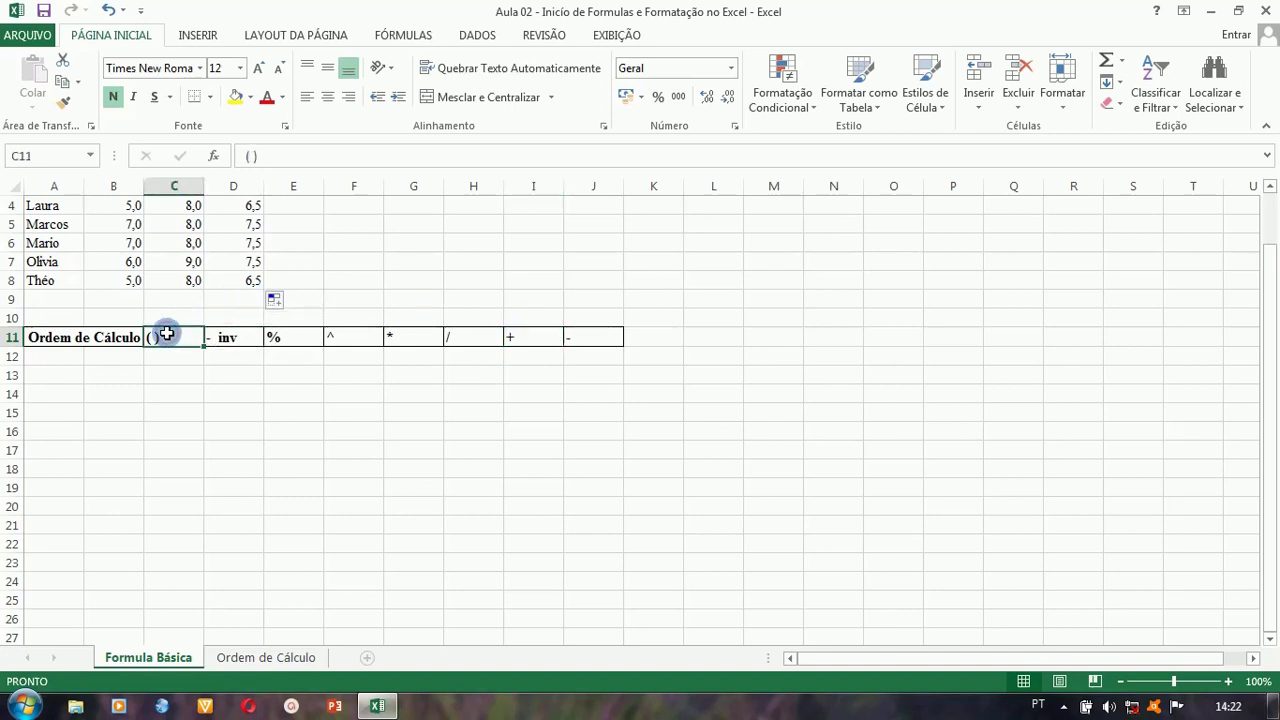
pyautogui.click(519, 336)
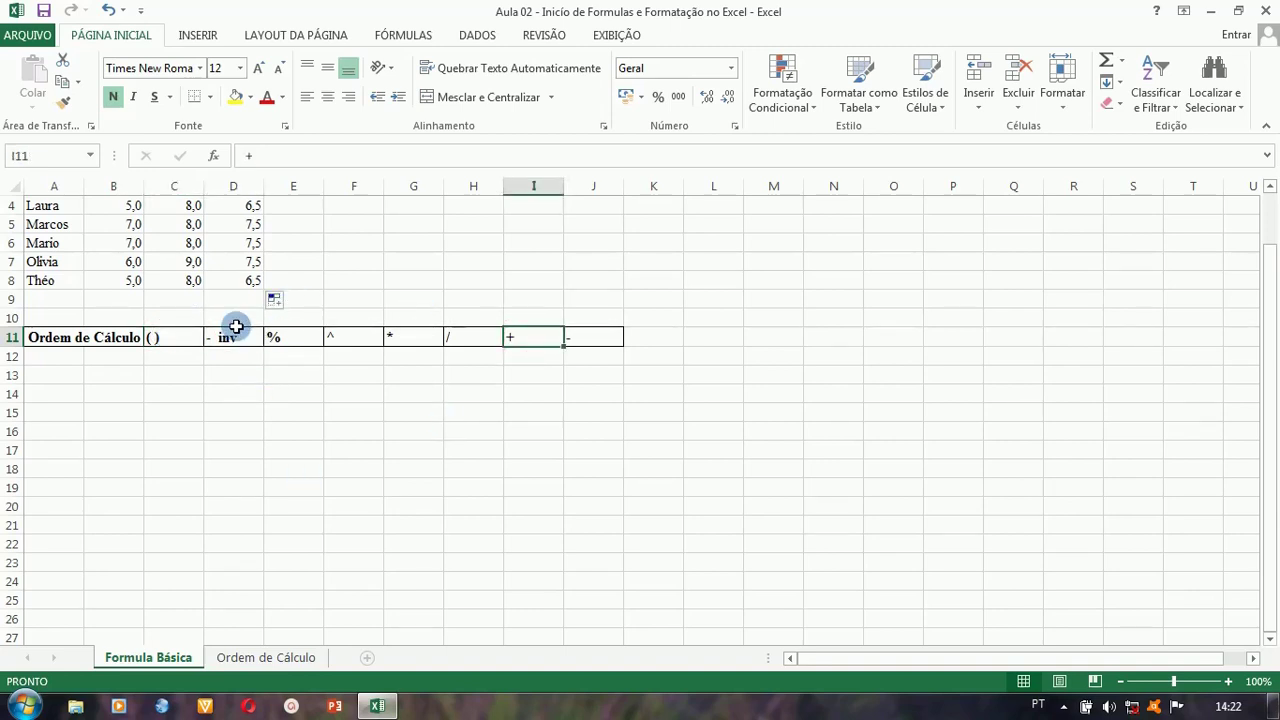
pyautogui.click(177, 336)
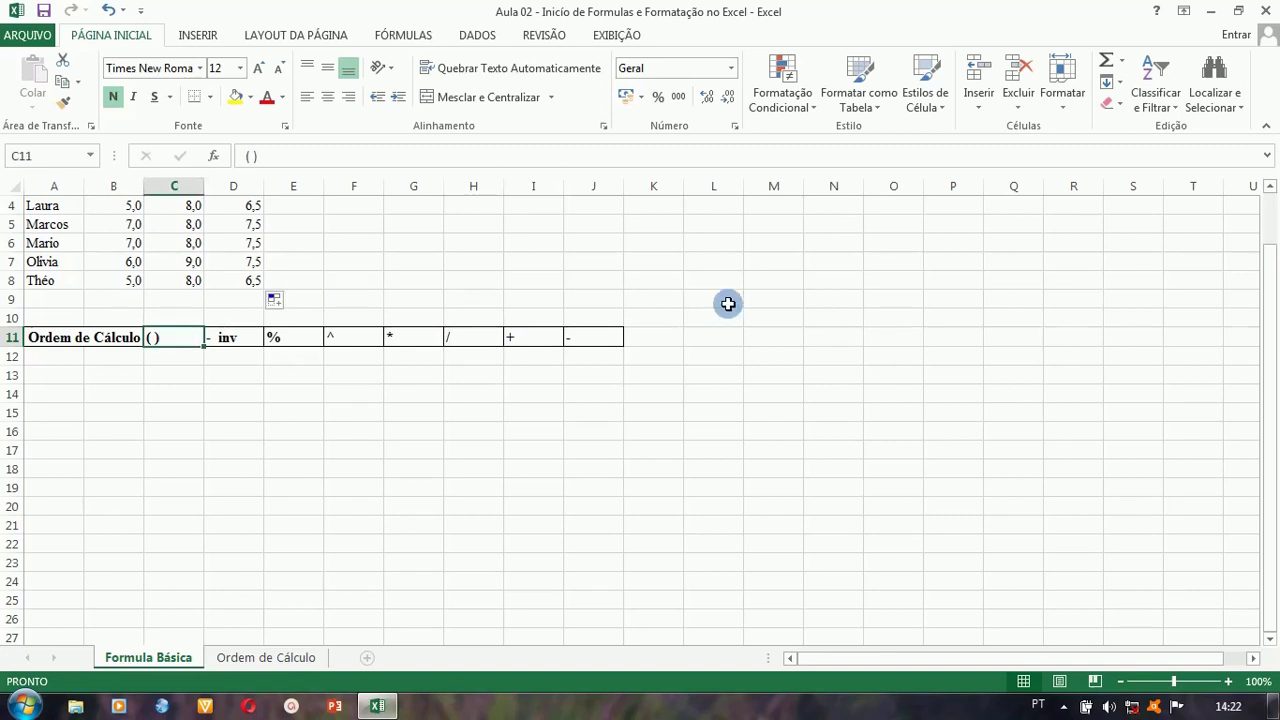
pyautogui.moveTo(1268, 334); pyautogui.dragTo(1257, 220)
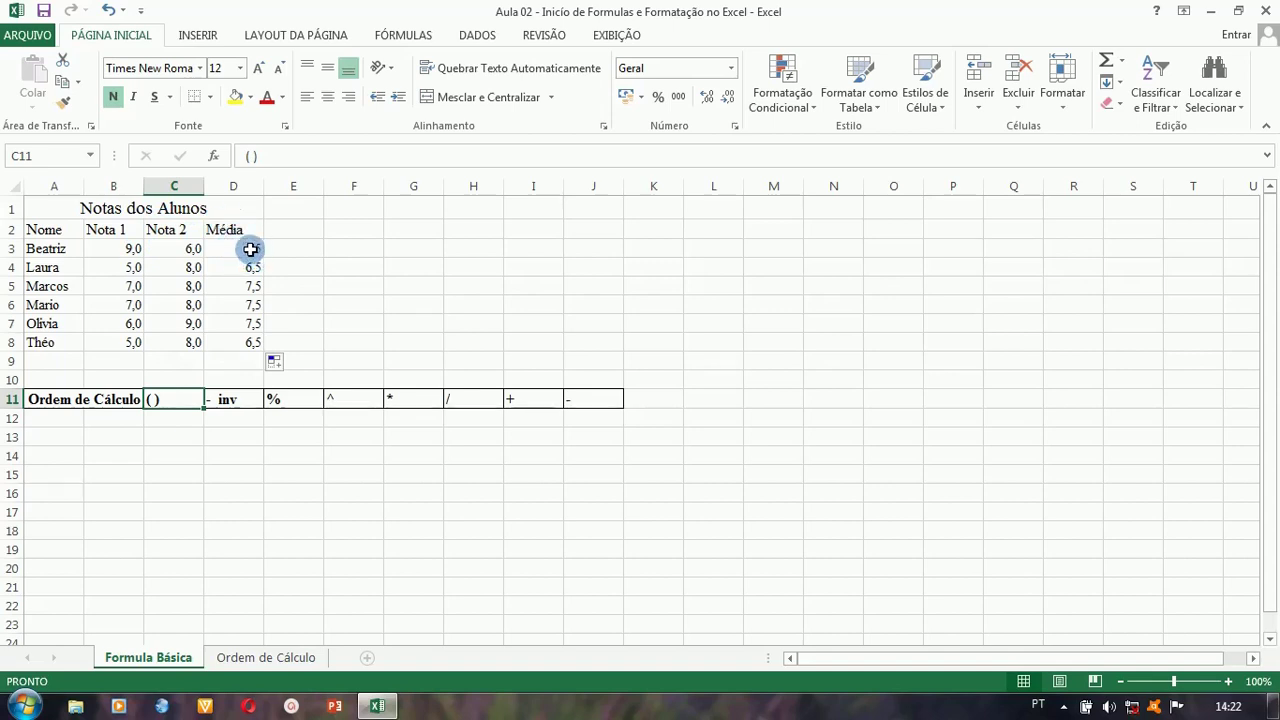
pyautogui.click(249, 249)
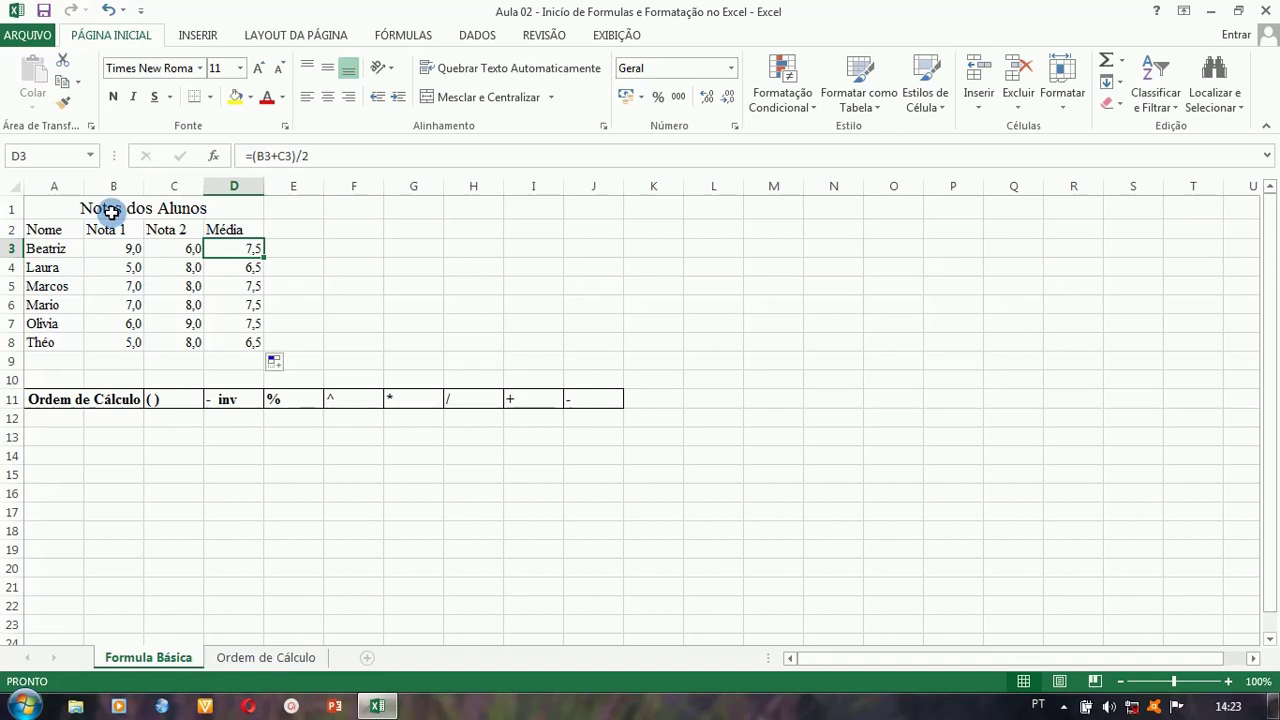
# - Undo the merging and centering of the Notas dos Alunos title in row 1
pyautogui.click(111, 211)
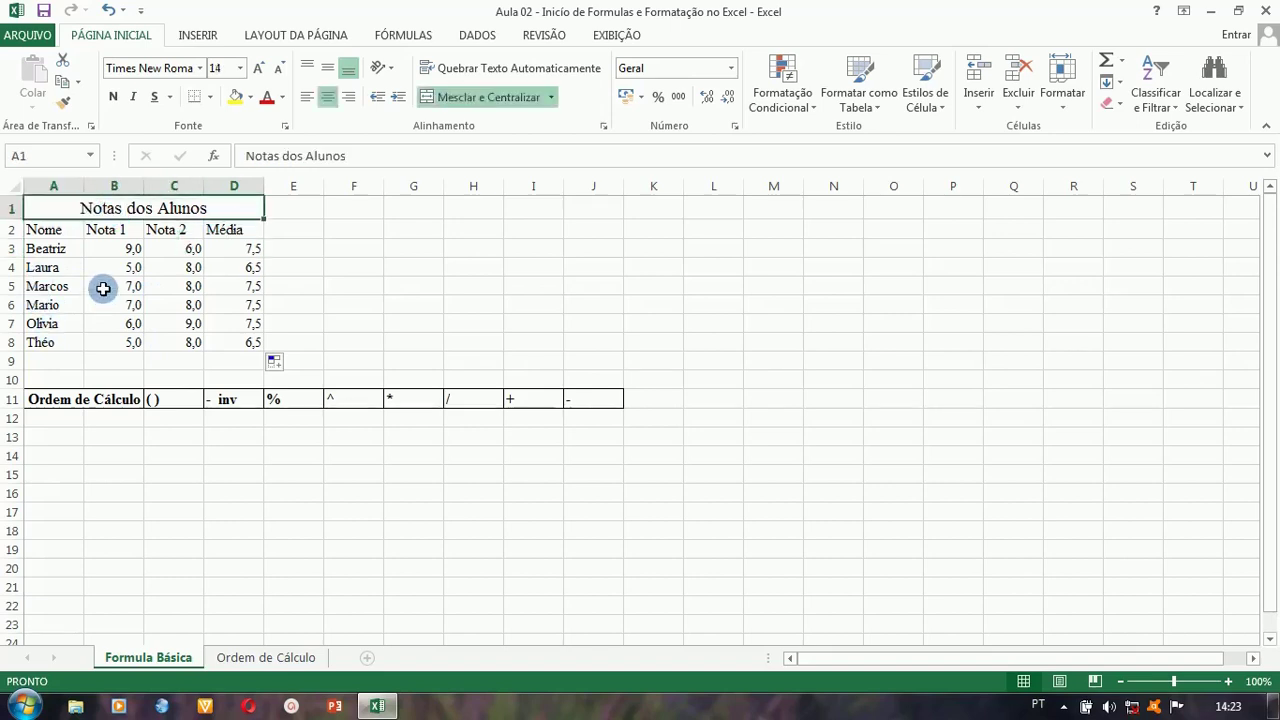
pyautogui.hotkey('ctrl', 'z')
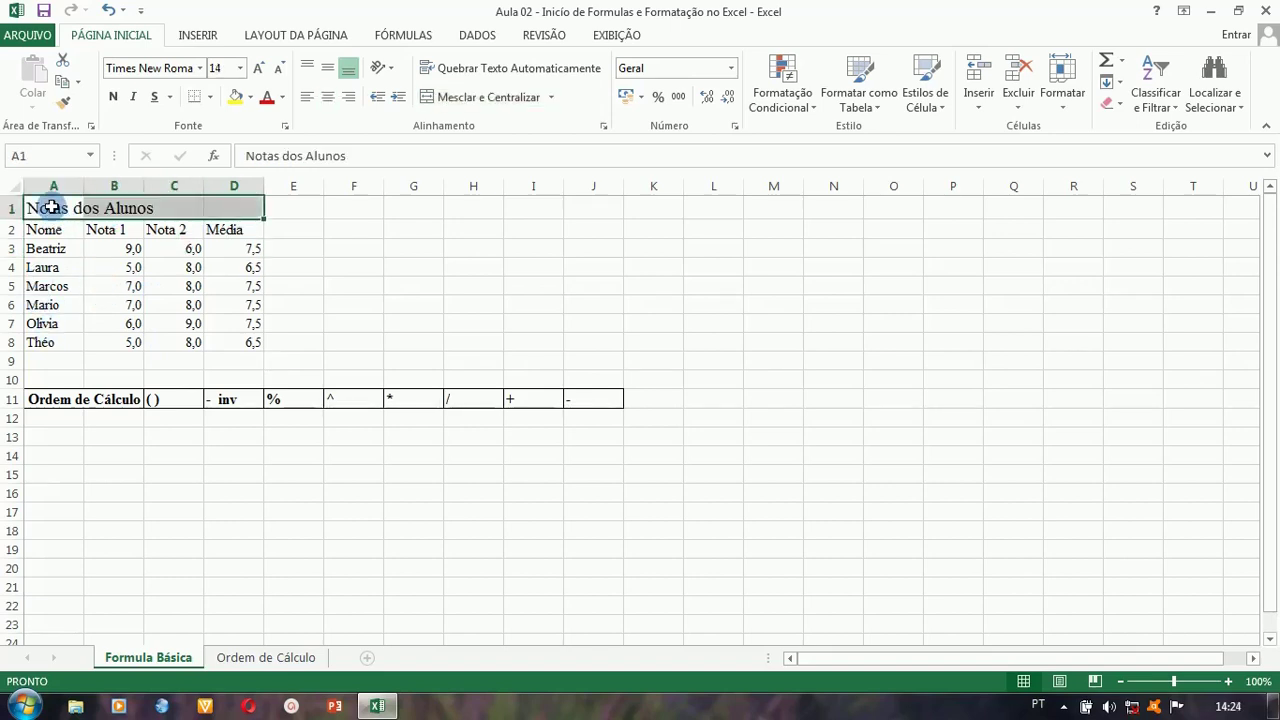
pyautogui.click(50, 207)
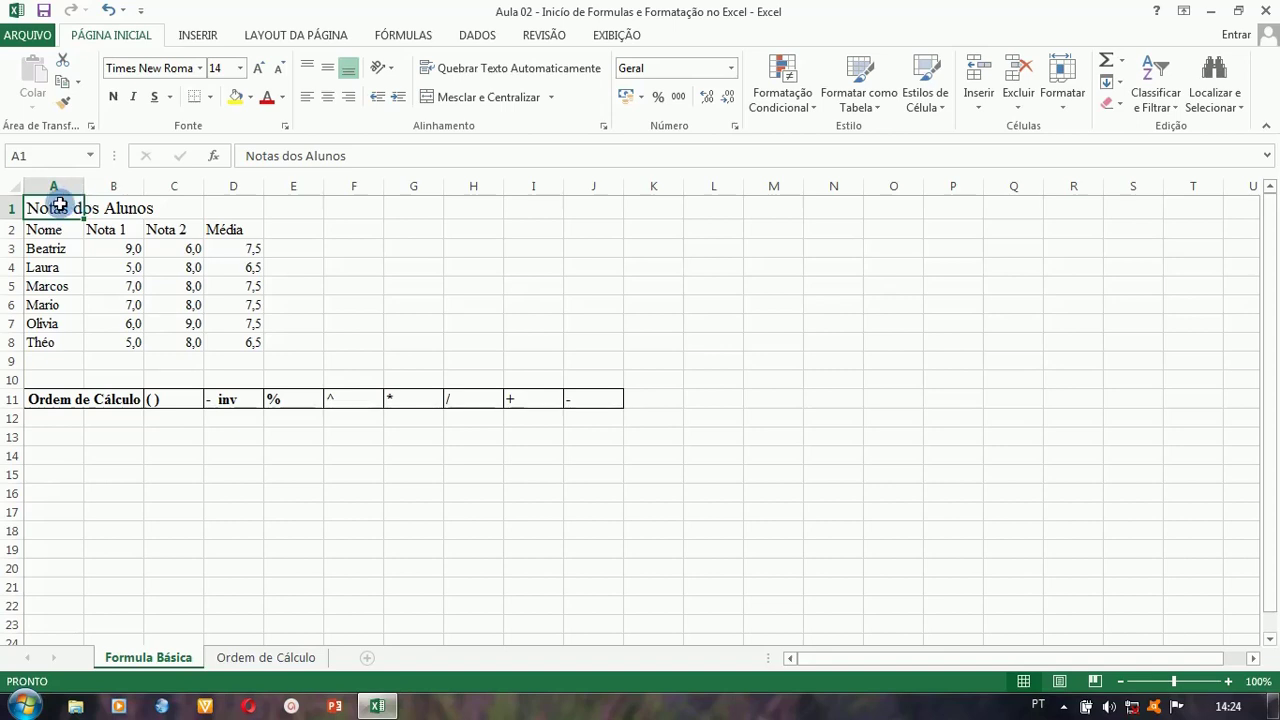
# - Merge and center the Notas dos Alunos title across cells A1 to D1
pyautogui.moveTo(60, 205); pyautogui.dragTo(218, 202)
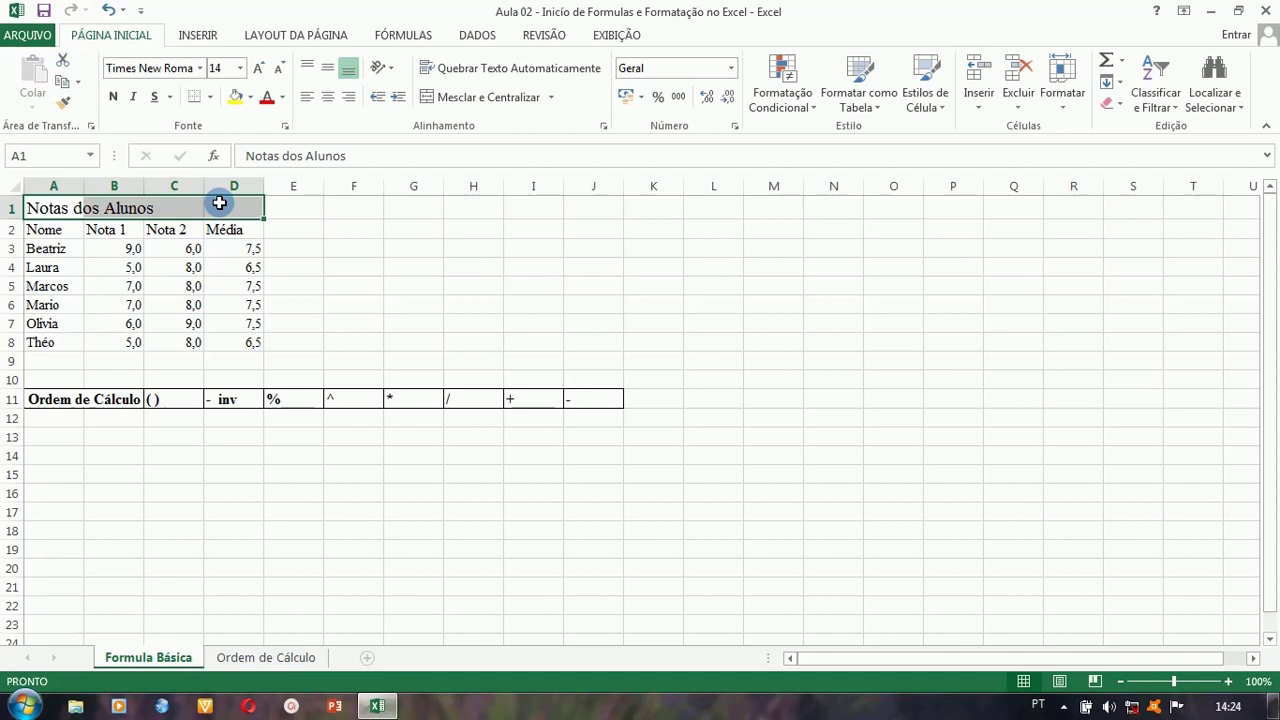
pyautogui.click(53, 207)
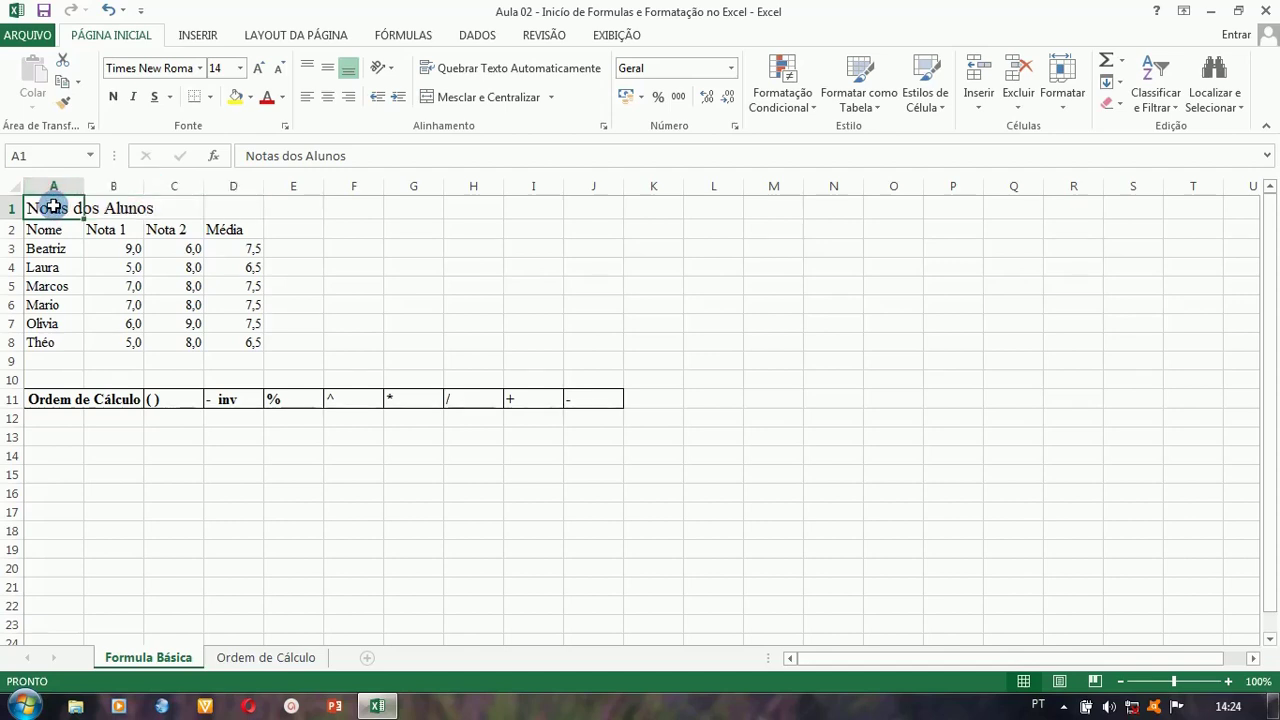
pyautogui.hotkey('shift', 'Right')
pyautogui.hotkey('shift', 'Right')
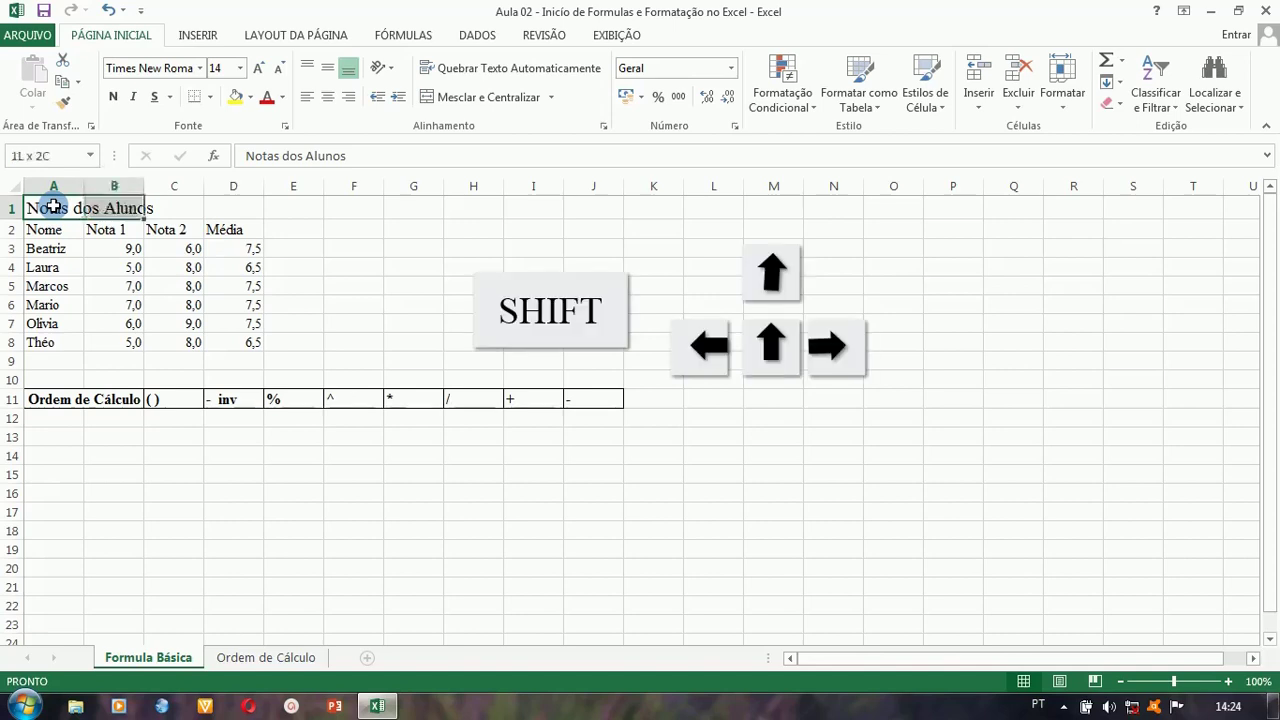
pyautogui.hotkey('shift', 'Right')
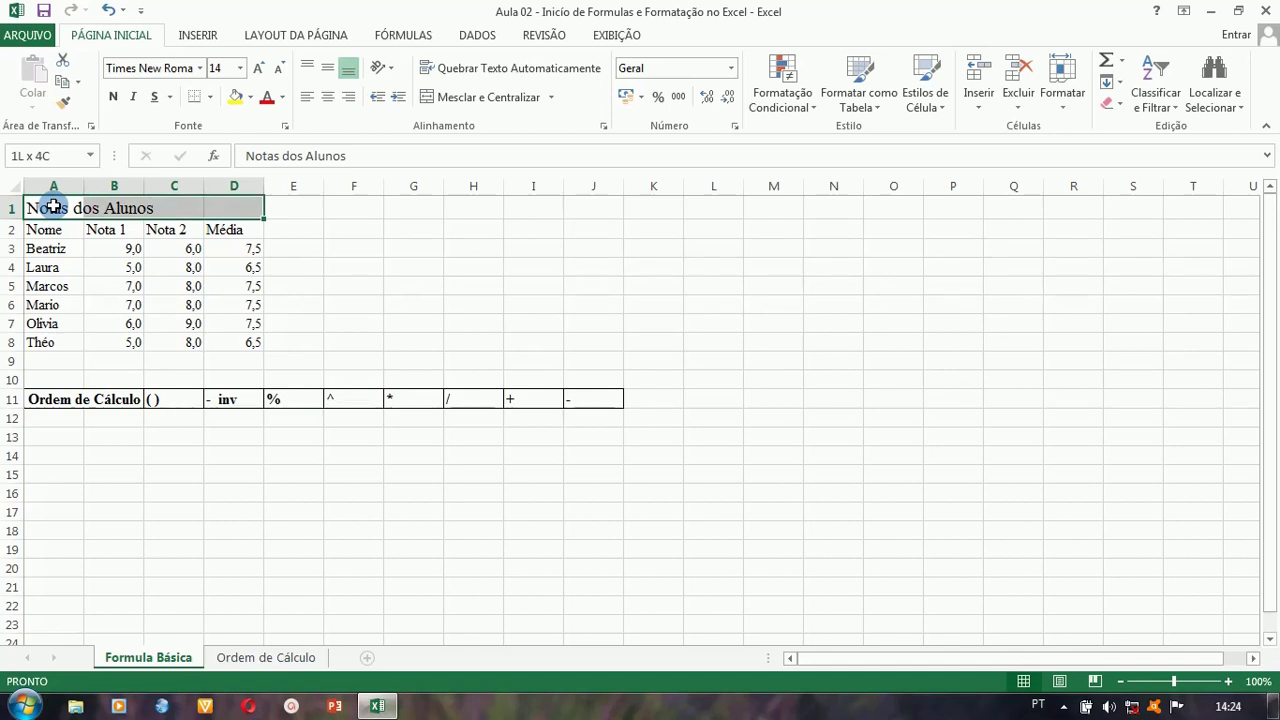
pyautogui.moveTo(53, 207); pyautogui.dragTo(236, 193)
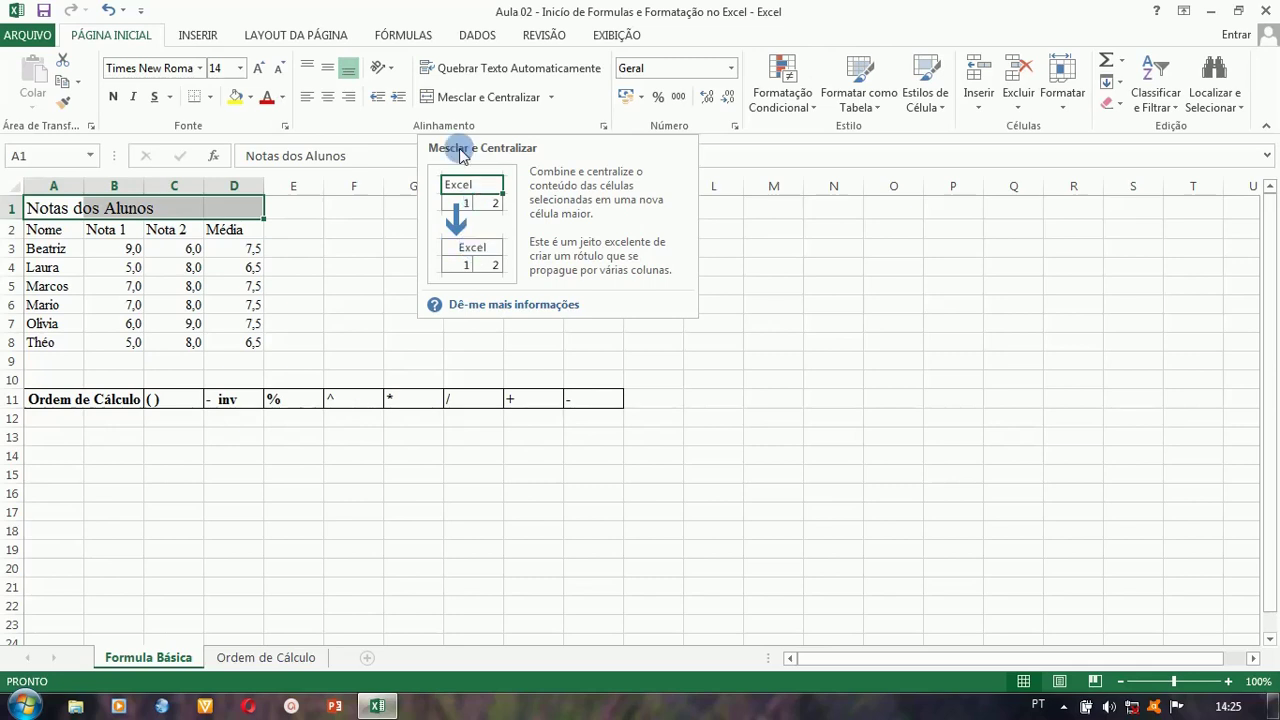
pyautogui.click(435, 98)
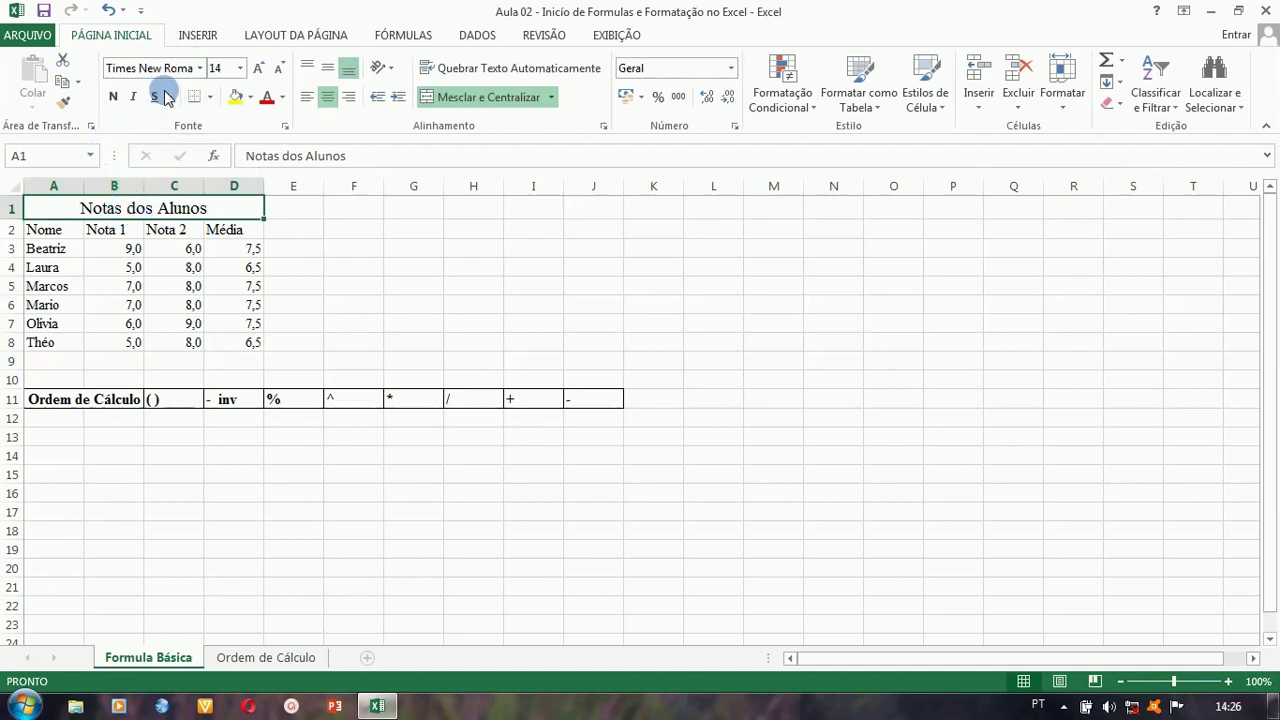
# - Try font size 16 on the Notas dos Alunos title, and return it to 14
pyautogui.click(216, 67)
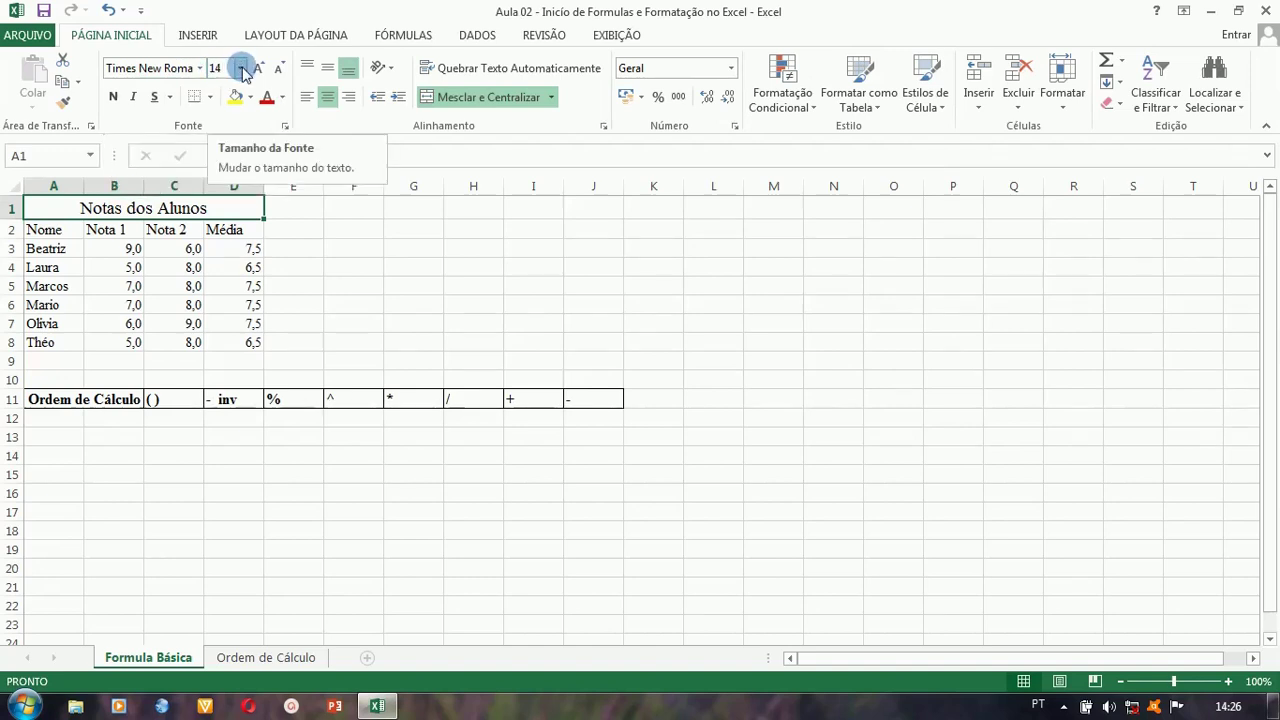
pyautogui.click(226, 67)
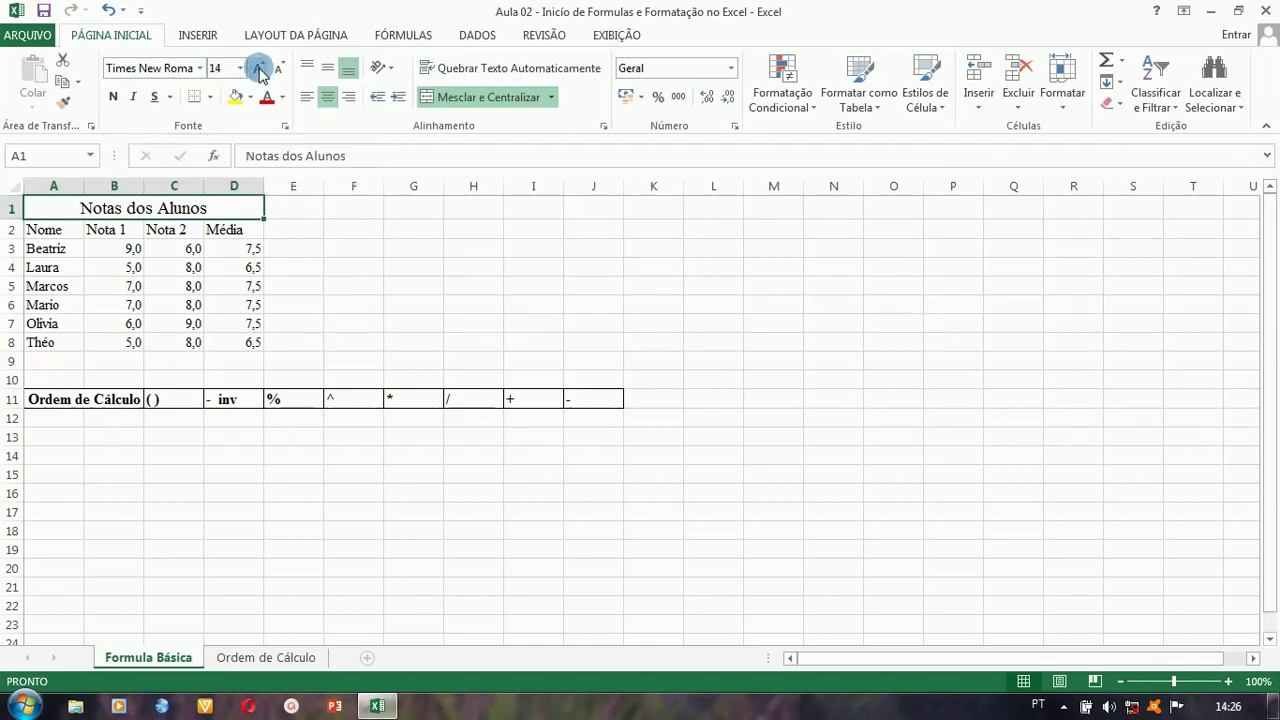
pyautogui.click(259, 70)
pyautogui.click(259, 70)
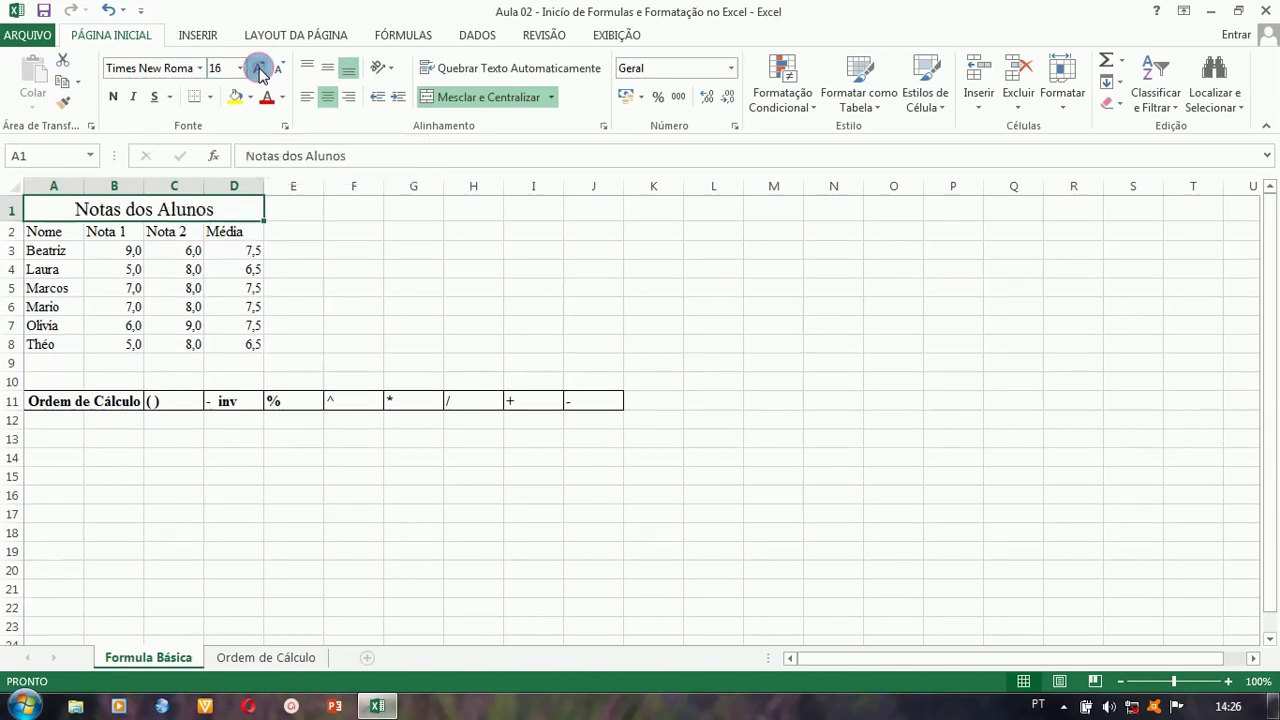
pyautogui.click(278, 72)
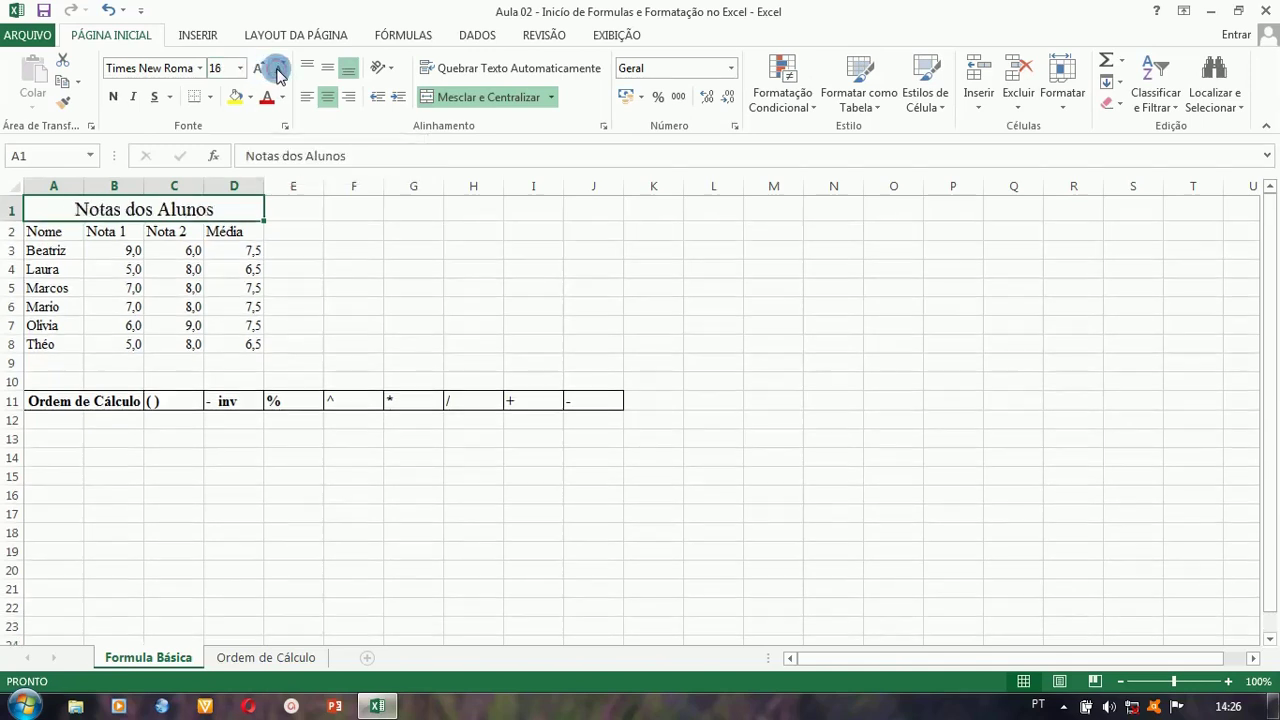
pyautogui.click(278, 72)
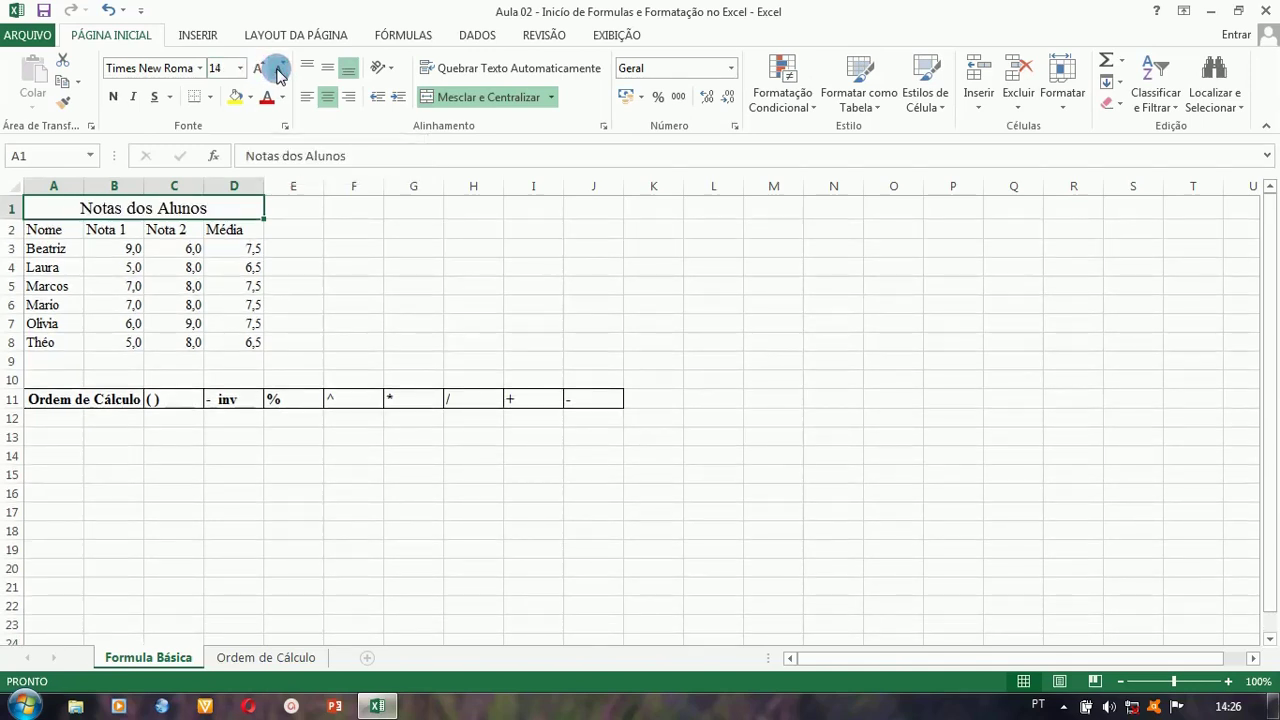
# - Make the Notas dos Alunos title bold, trying italic and underline on it and removing both
pyautogui.click(117, 96)
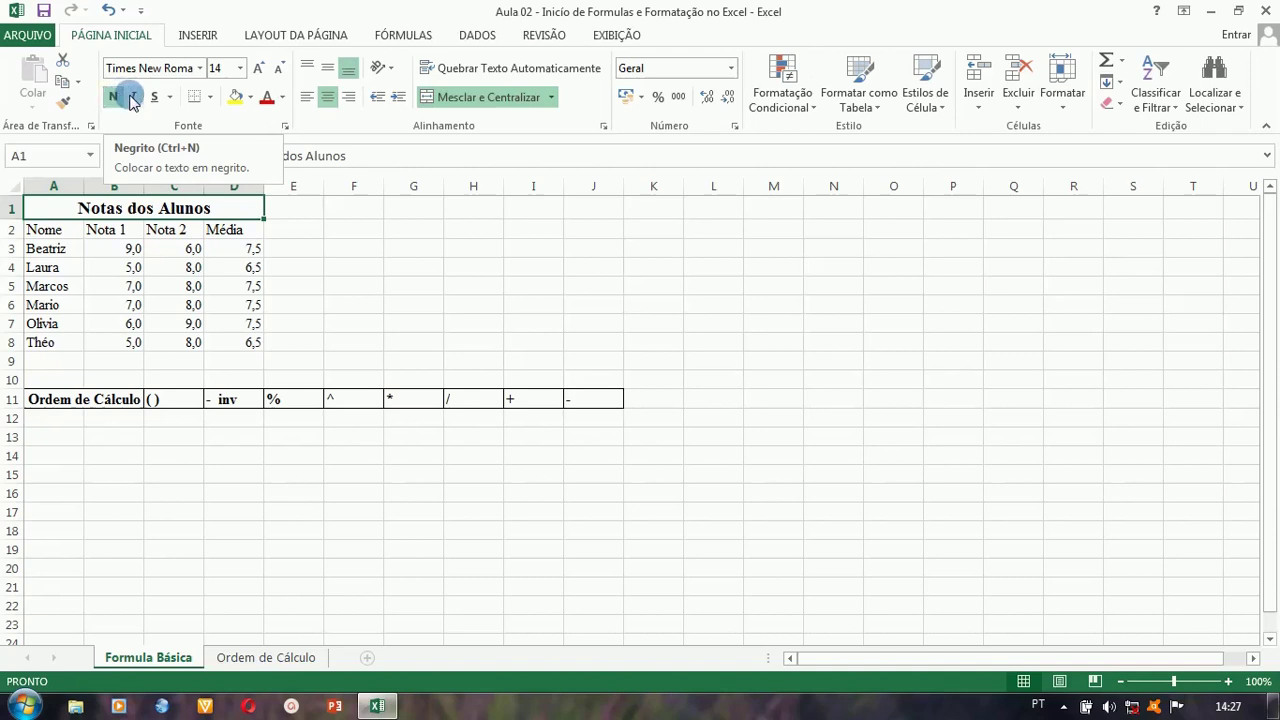
pyautogui.click(133, 97)
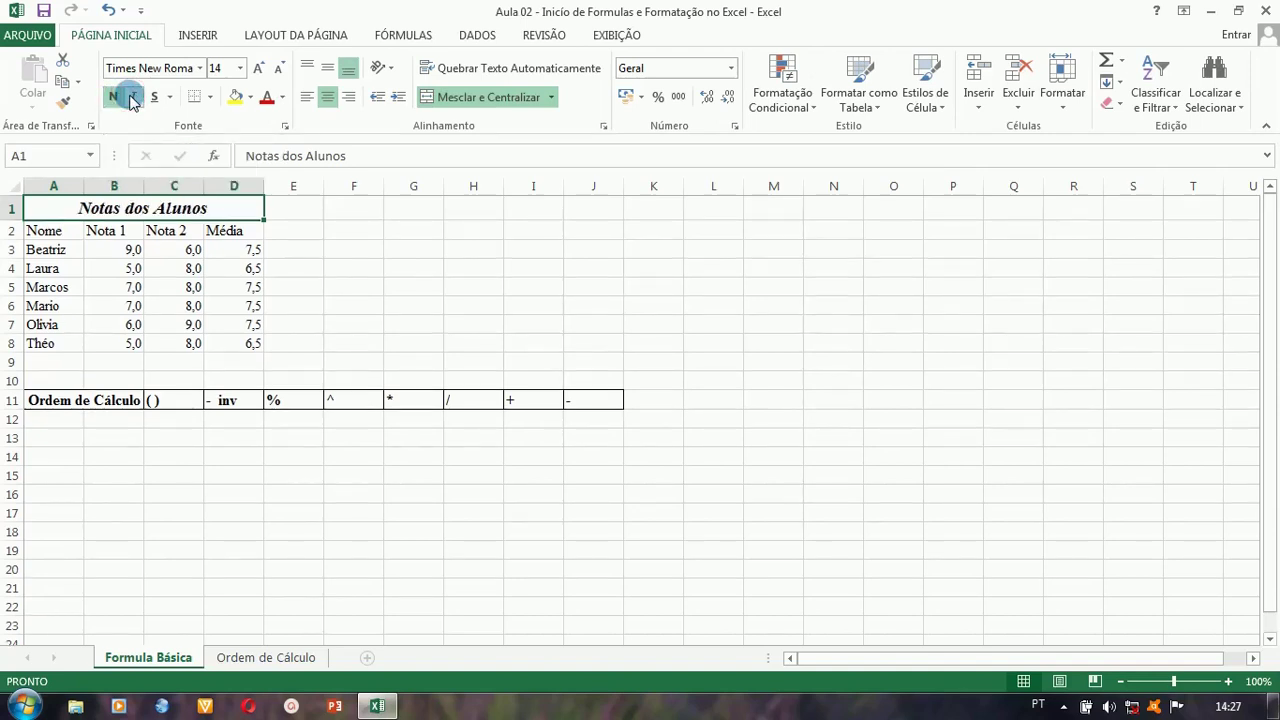
pyautogui.click(155, 98)
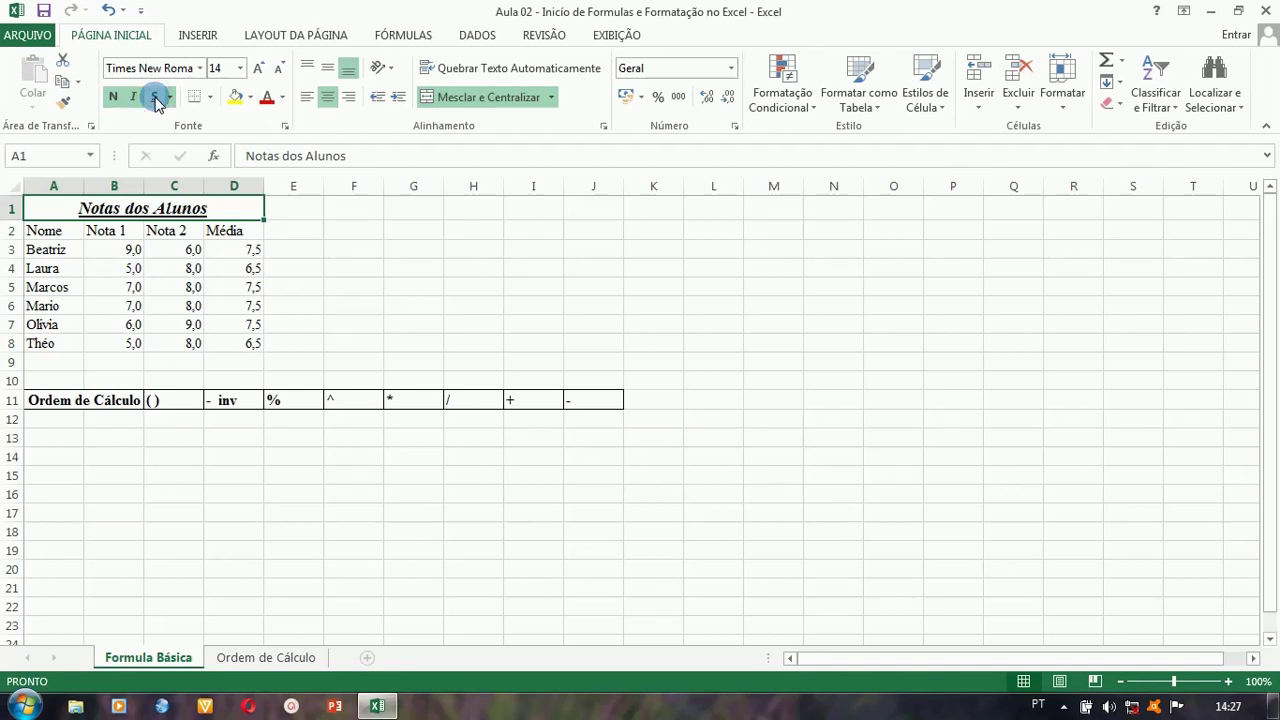
pyautogui.click(155, 98)
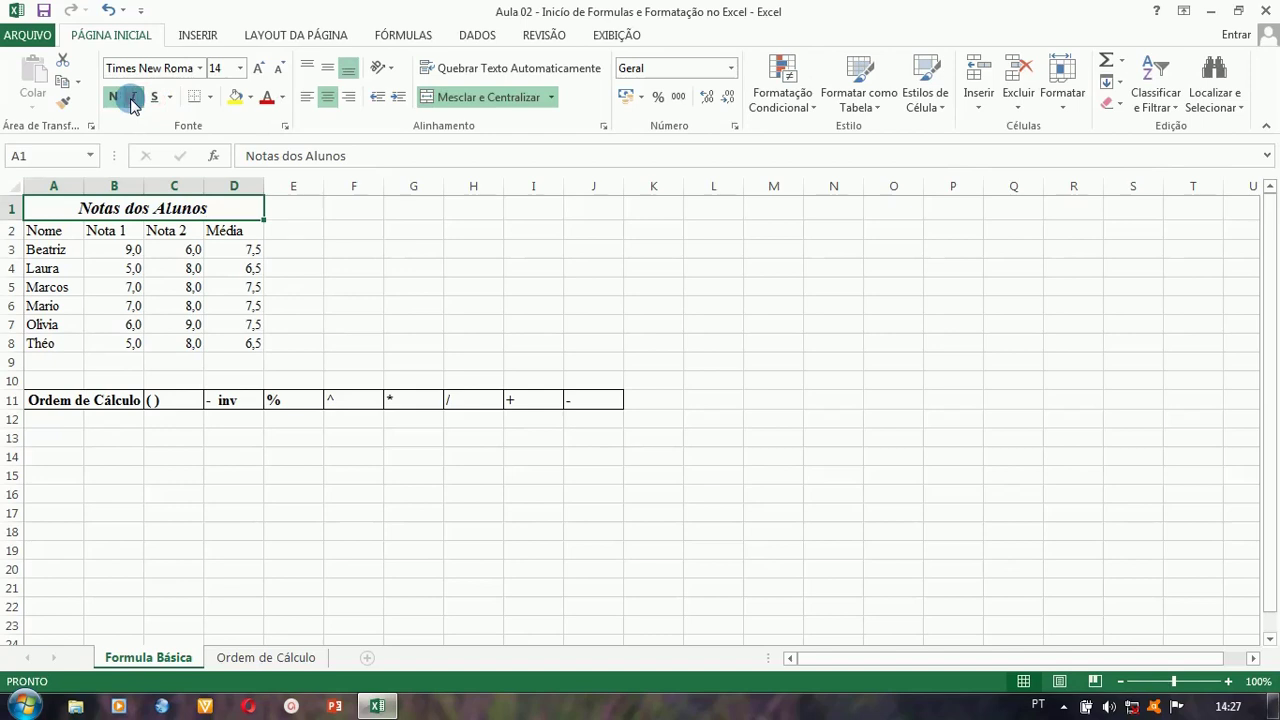
pyautogui.click(133, 97)
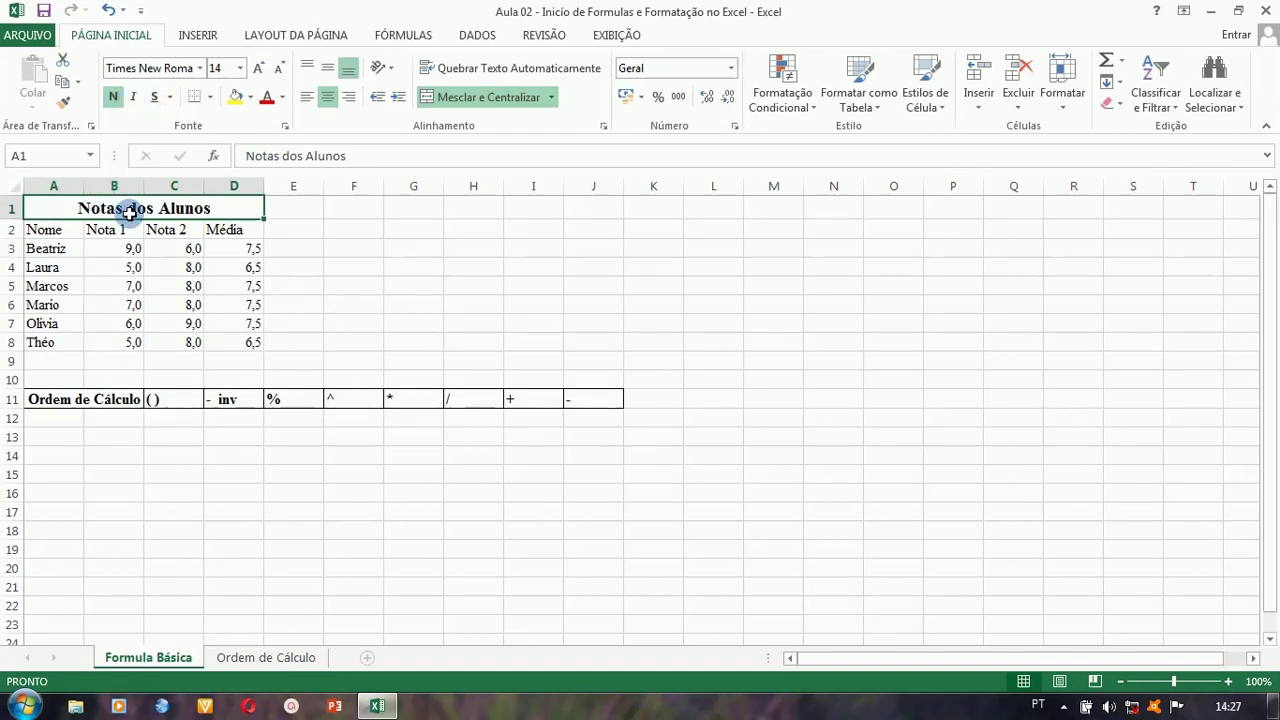
# - Fill the merged title cell with the darkest theme green and set its text color to white
pyautogui.click(251, 97)
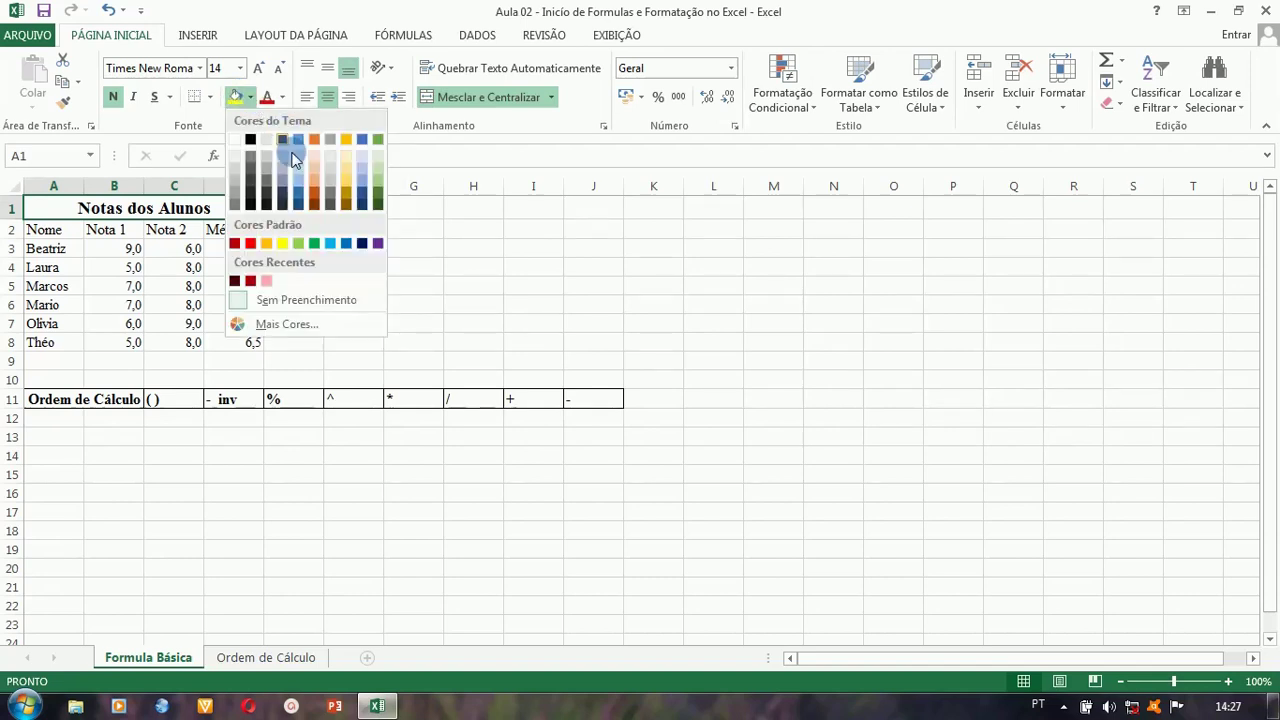
pyautogui.click(378, 206)
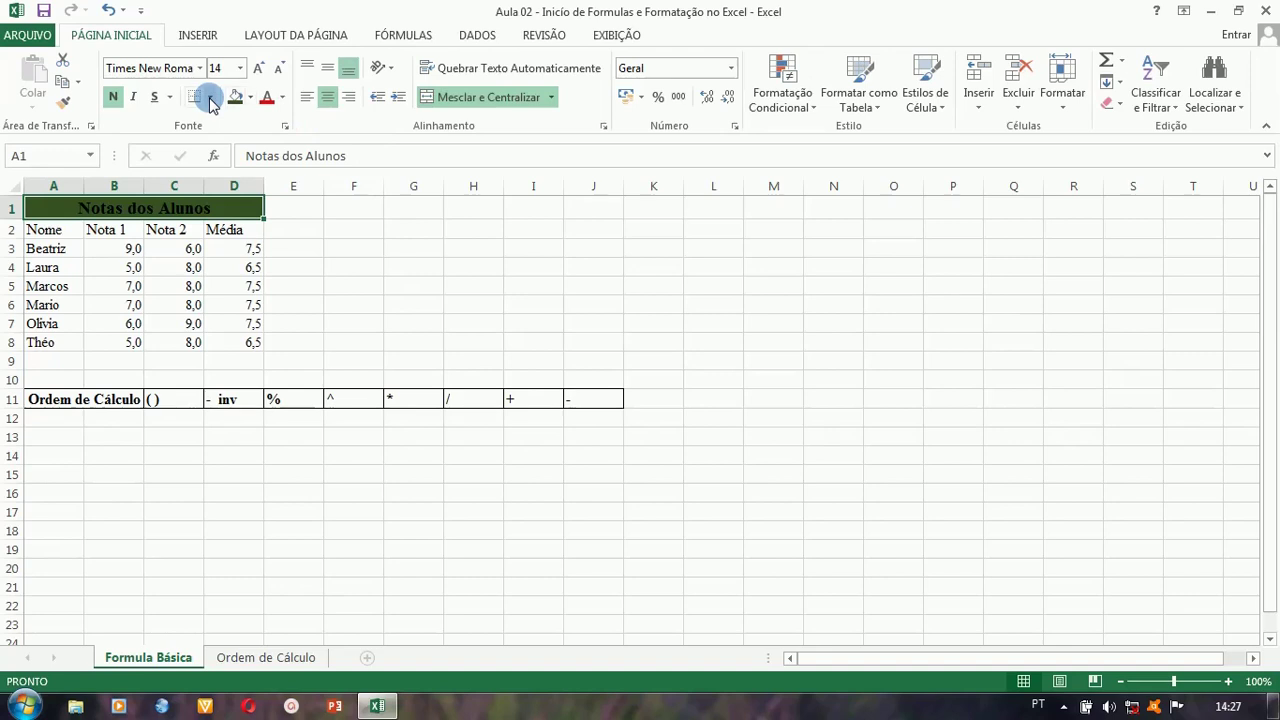
pyautogui.click(283, 98)
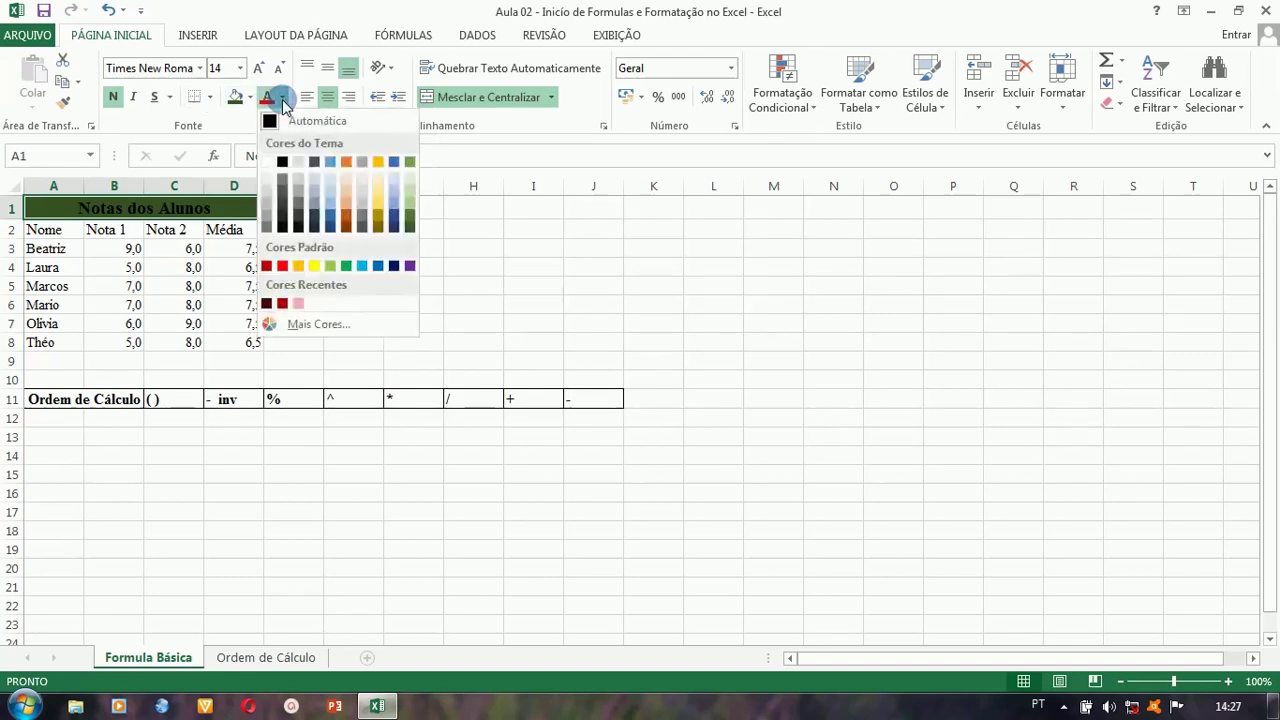
pyautogui.click(268, 163)
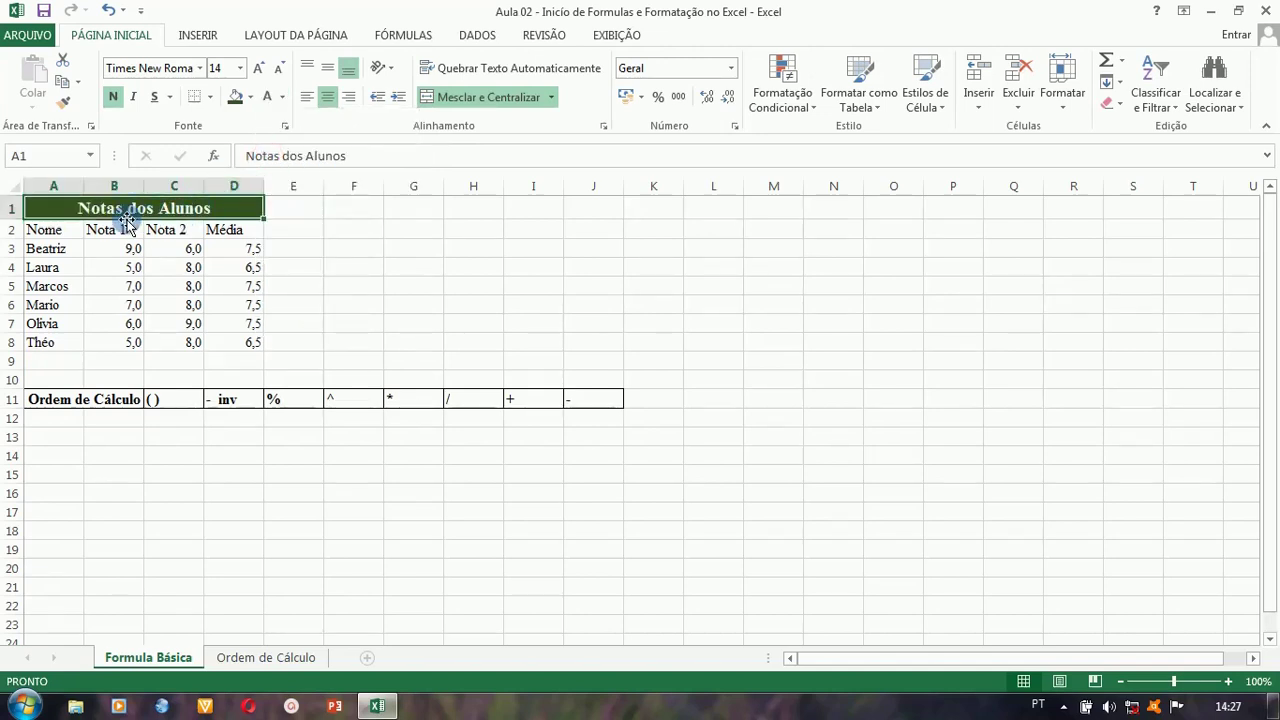
# - Fill the header cells A2 to D2, from Nome to Média, with a light theme green
pyautogui.click(46, 231)
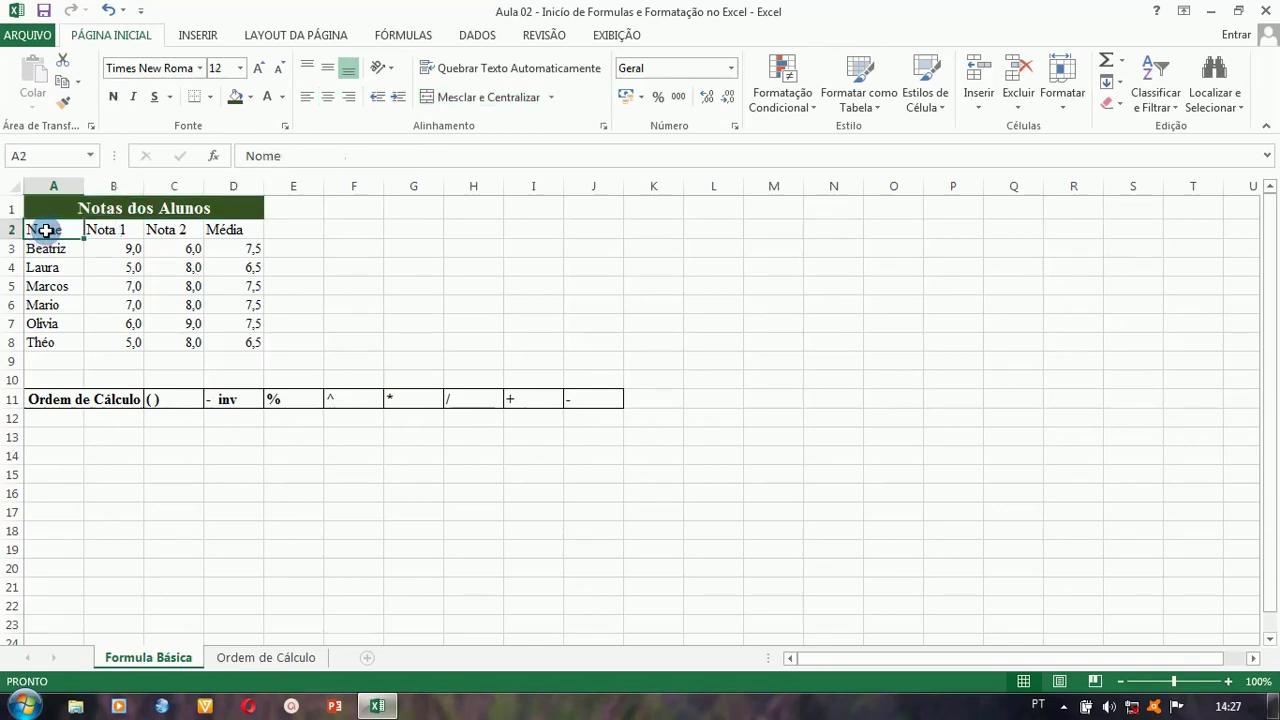
pyautogui.moveTo(46, 231); pyautogui.dragTo(218, 231)
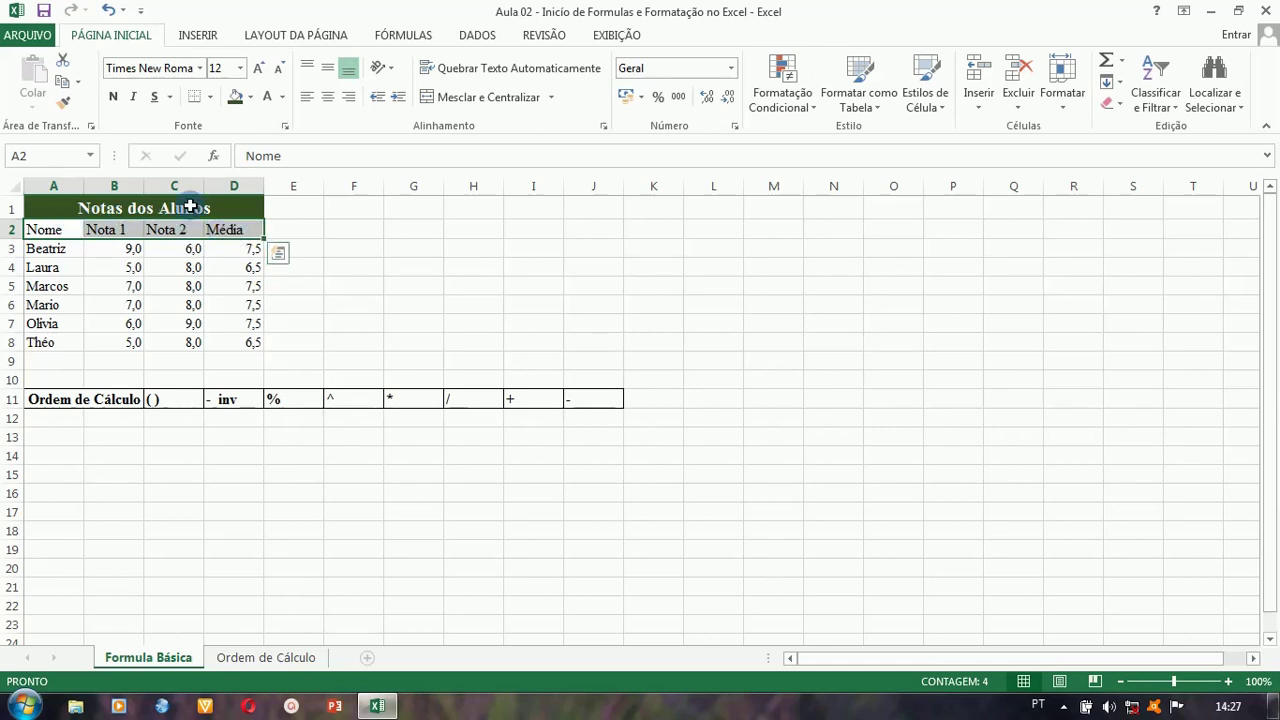
pyautogui.click(250, 97)
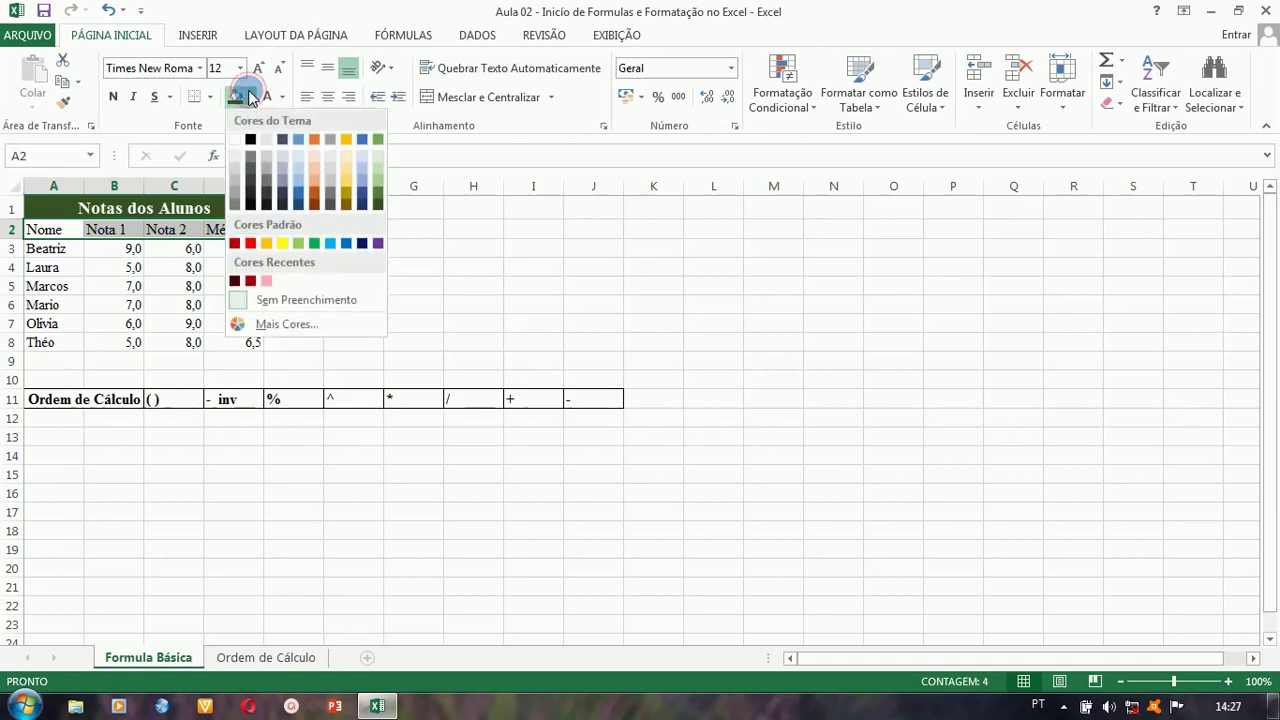
pyautogui.click(379, 187)
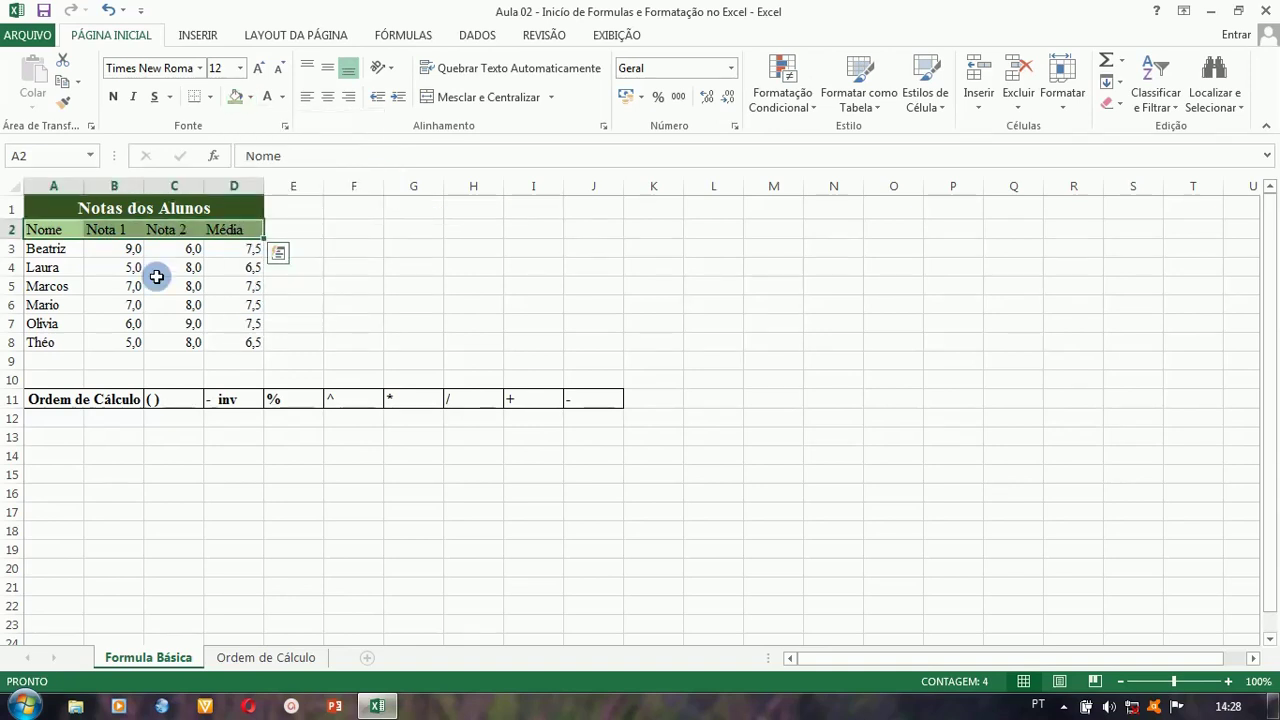
# - Fill the student data cells A3 to D8 with the lightest theme green
pyautogui.click(118, 267)
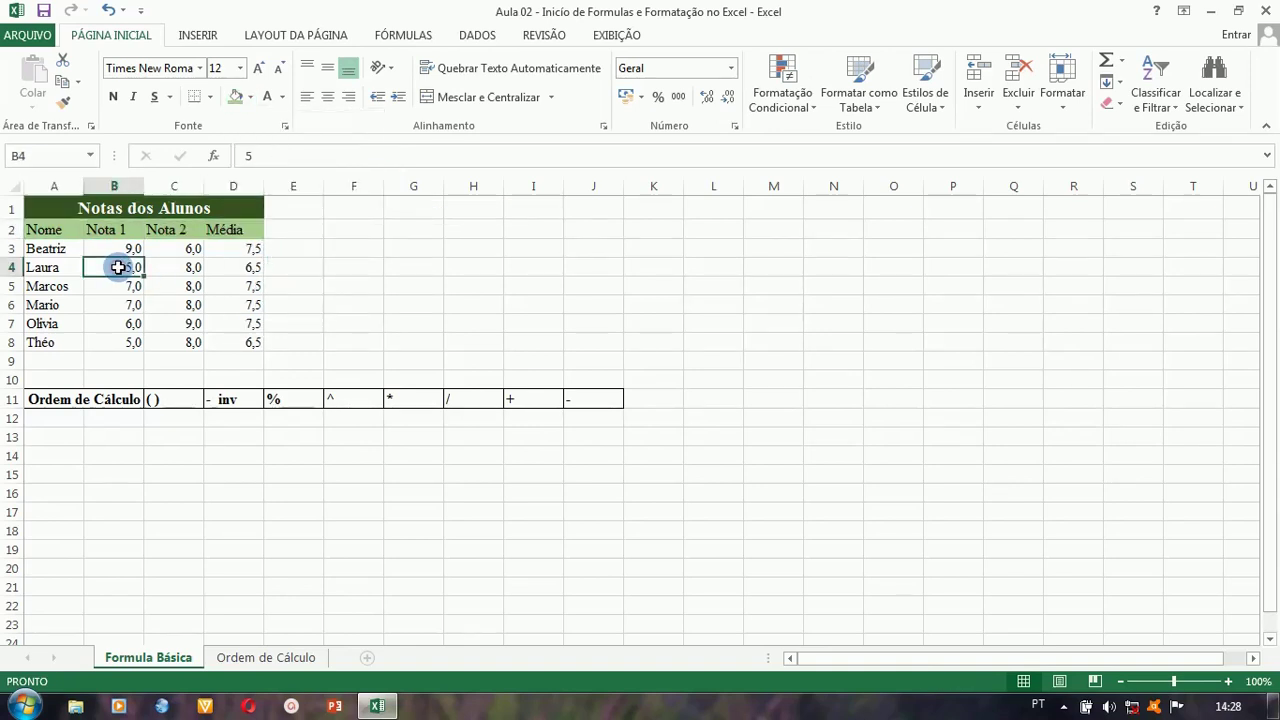
pyautogui.click(55, 247)
pyautogui.moveTo(55, 247); pyautogui.dragTo(249, 344)
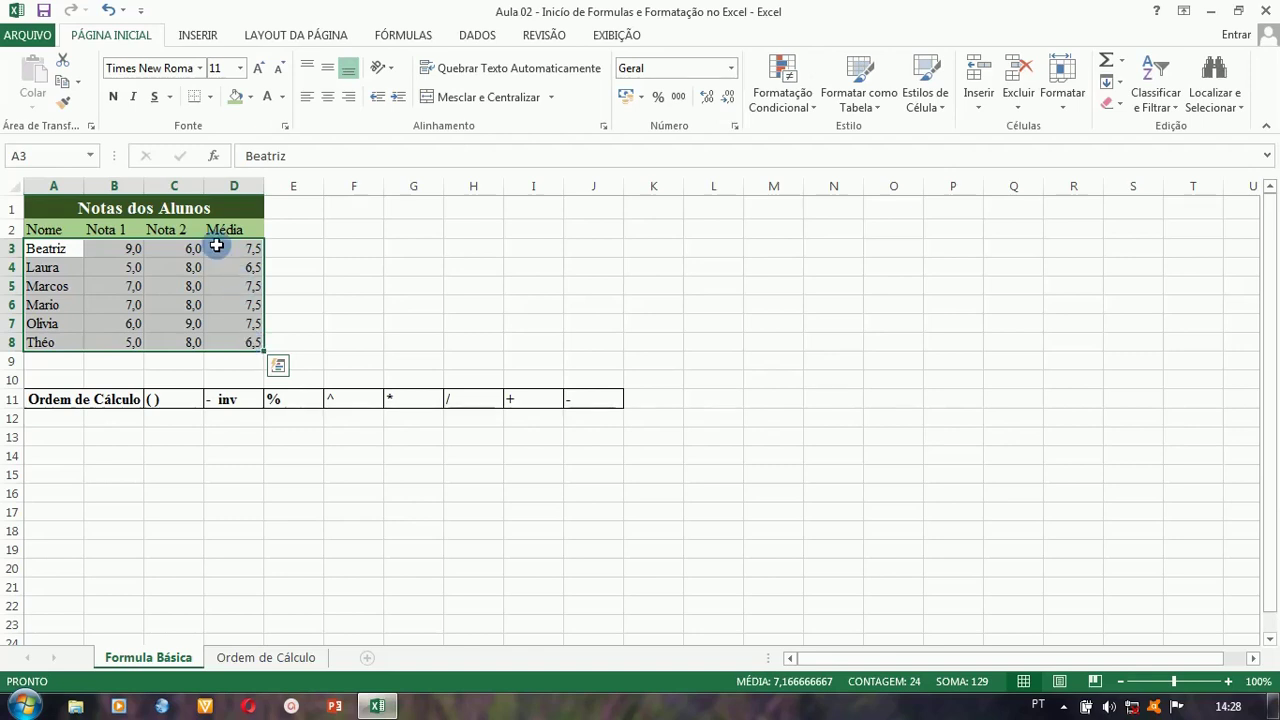
pyautogui.click(251, 97)
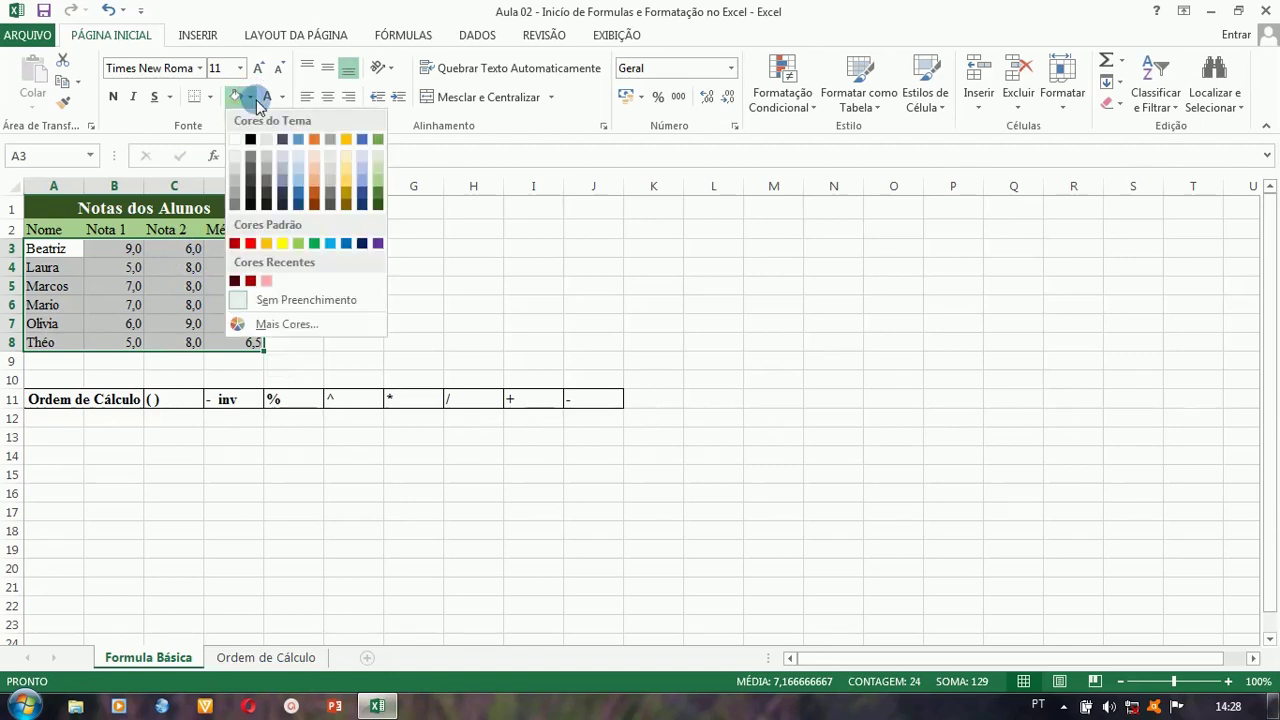
pyautogui.click(379, 160)
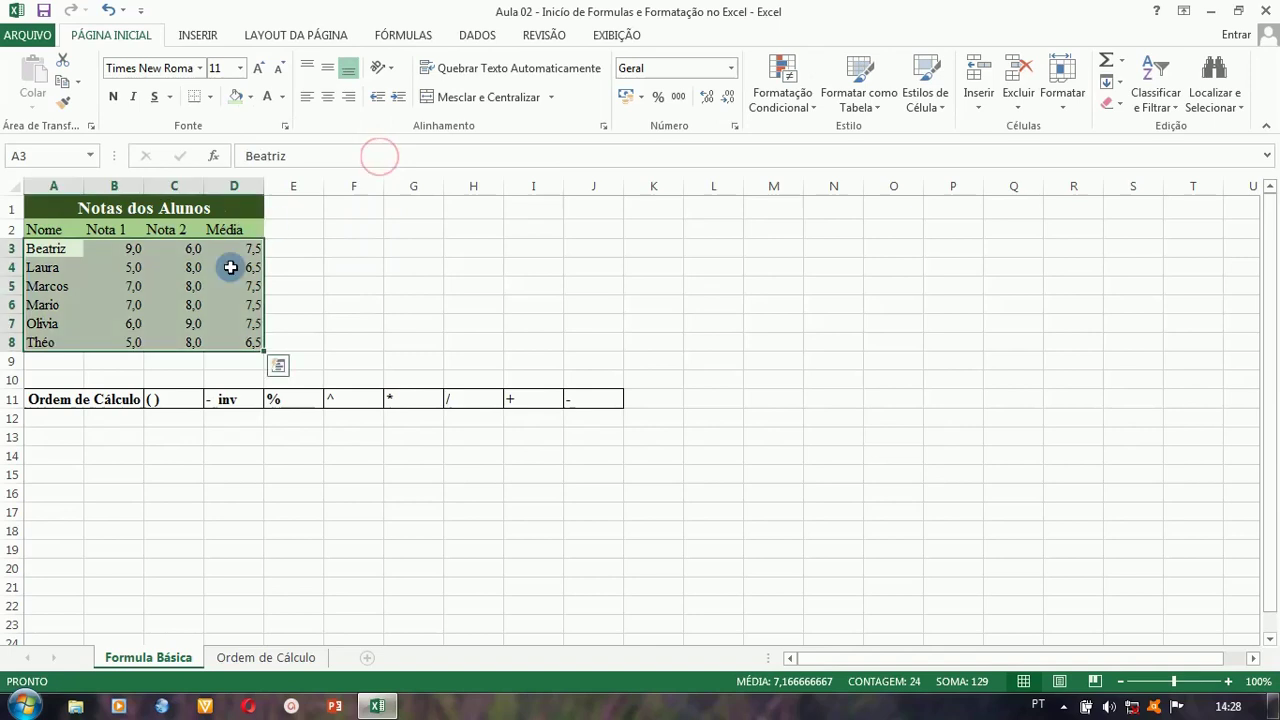
pyautogui.click(280, 297)
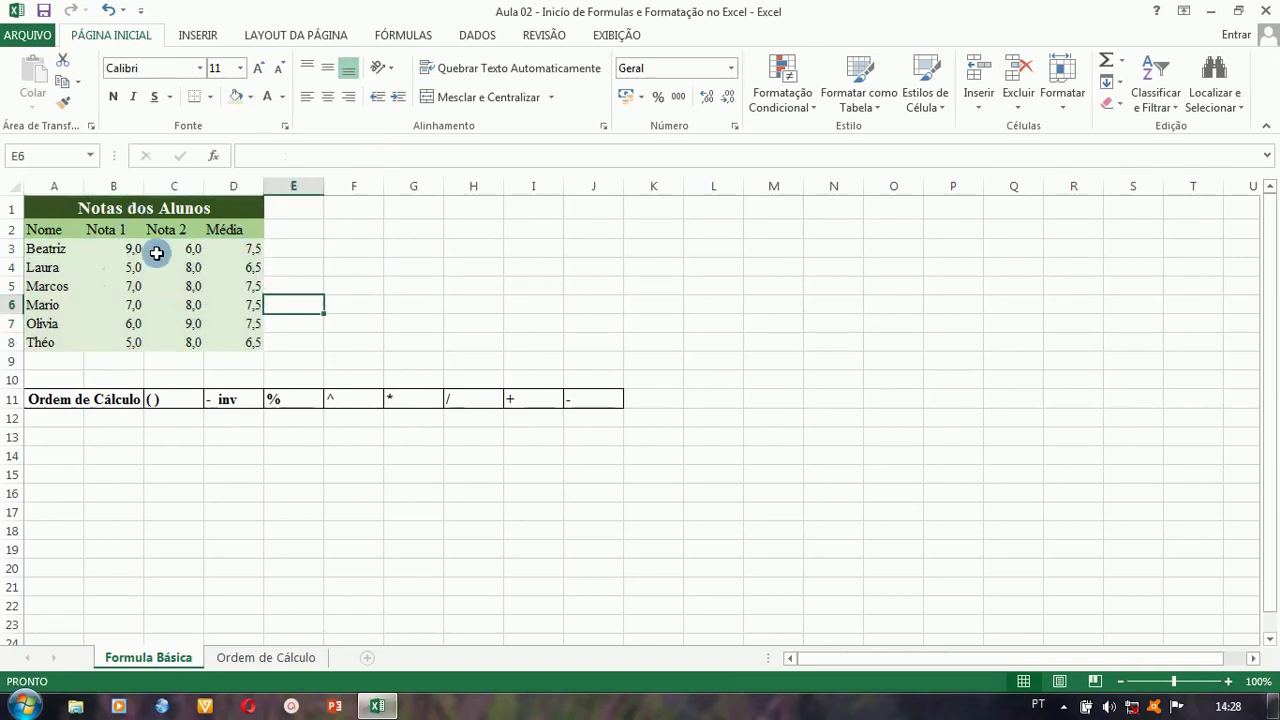
# - Give the Ordem de Cálculo cell in row 11 the darkest theme green fill and white text
pyautogui.click(88, 403)
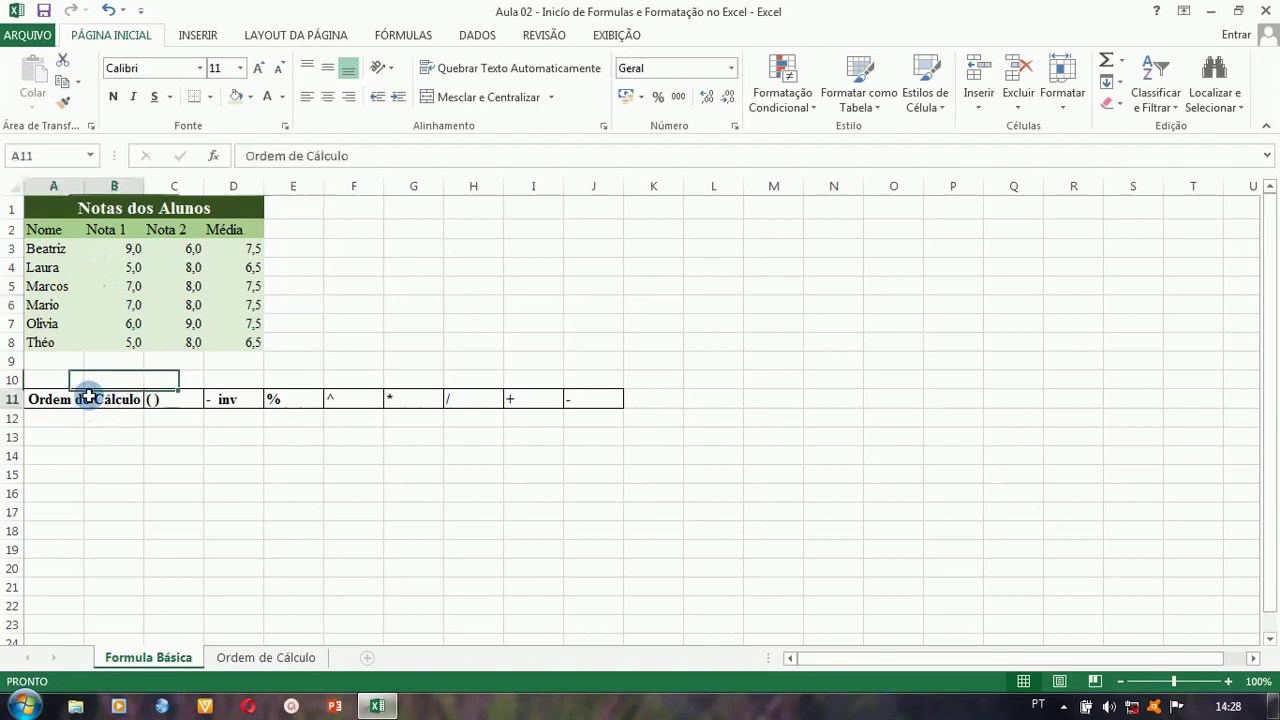
pyautogui.click(251, 97)
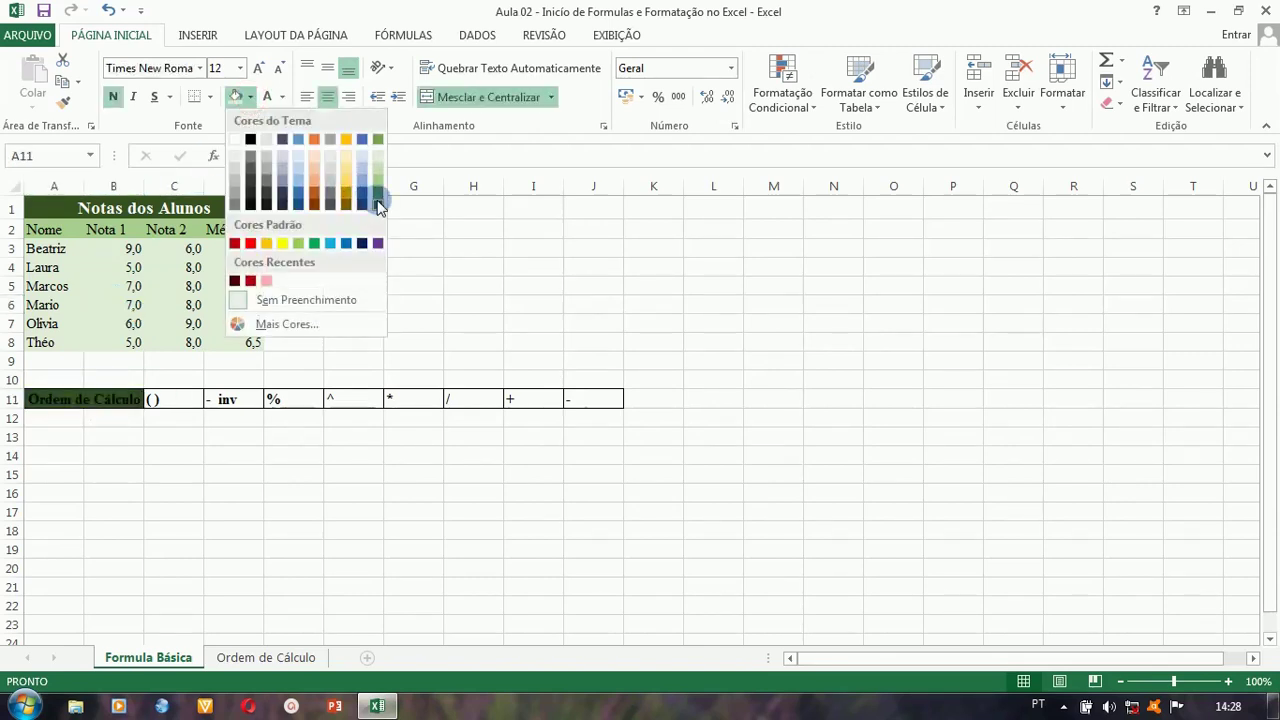
pyautogui.click(379, 202)
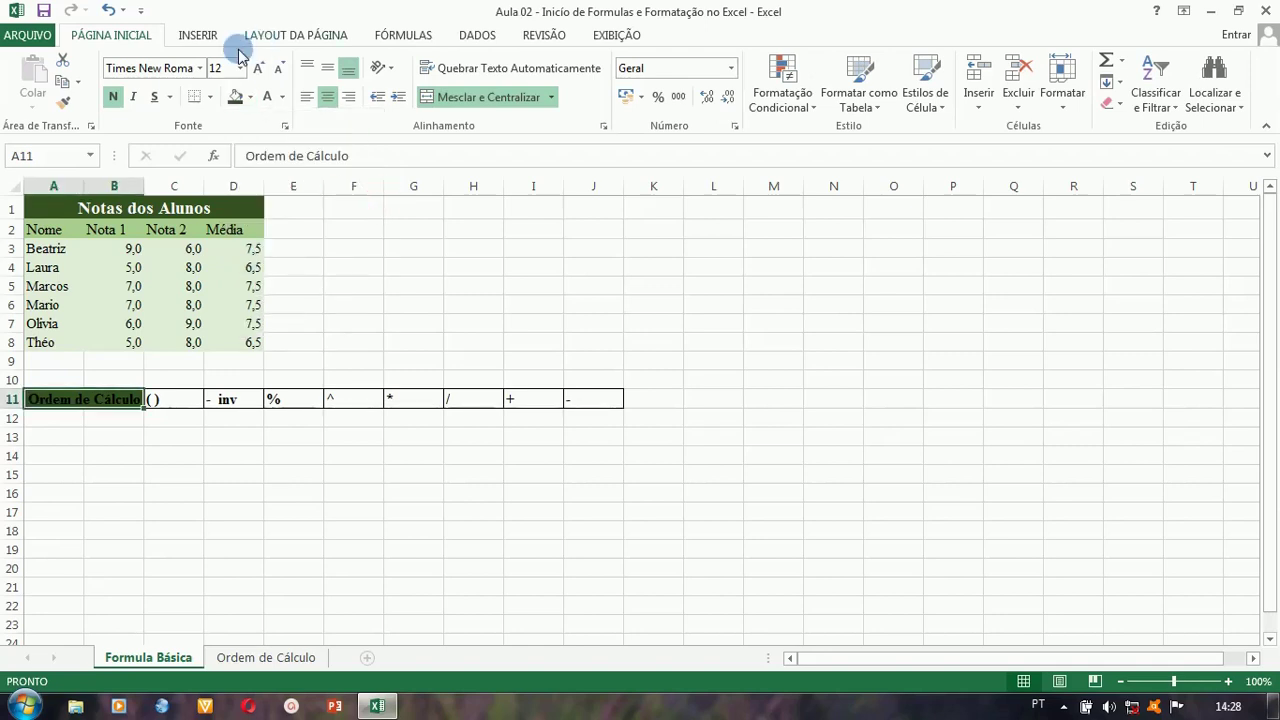
pyautogui.click(265, 98)
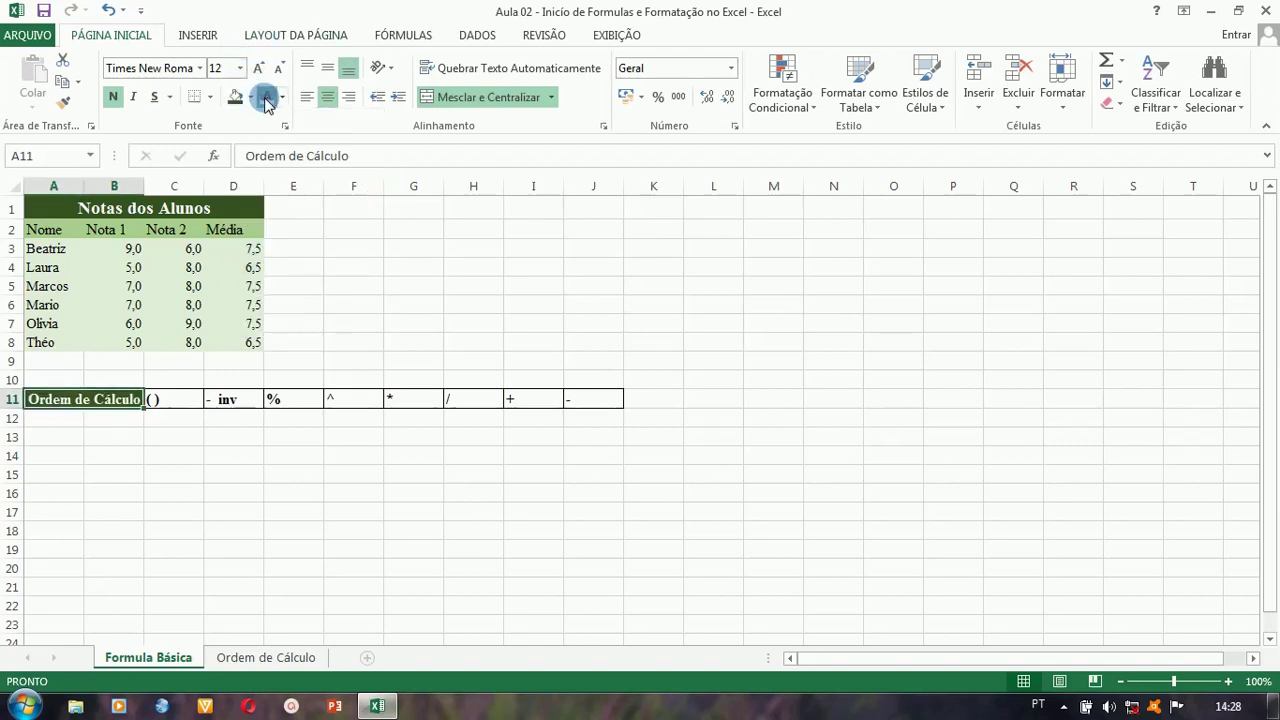
# - Fill the operator cells C11 to J11 with the same light theme green as the table's header row
pyautogui.click(169, 398)
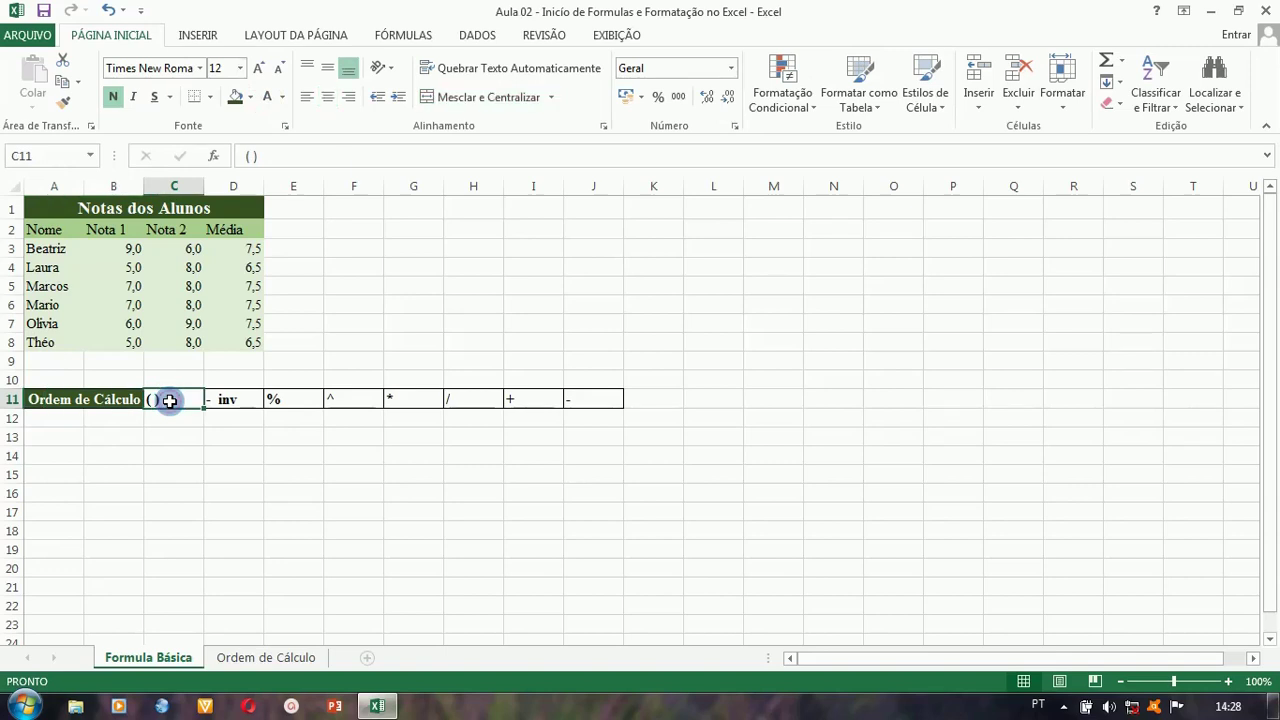
pyautogui.moveTo(169, 400); pyautogui.dragTo(570, 395)
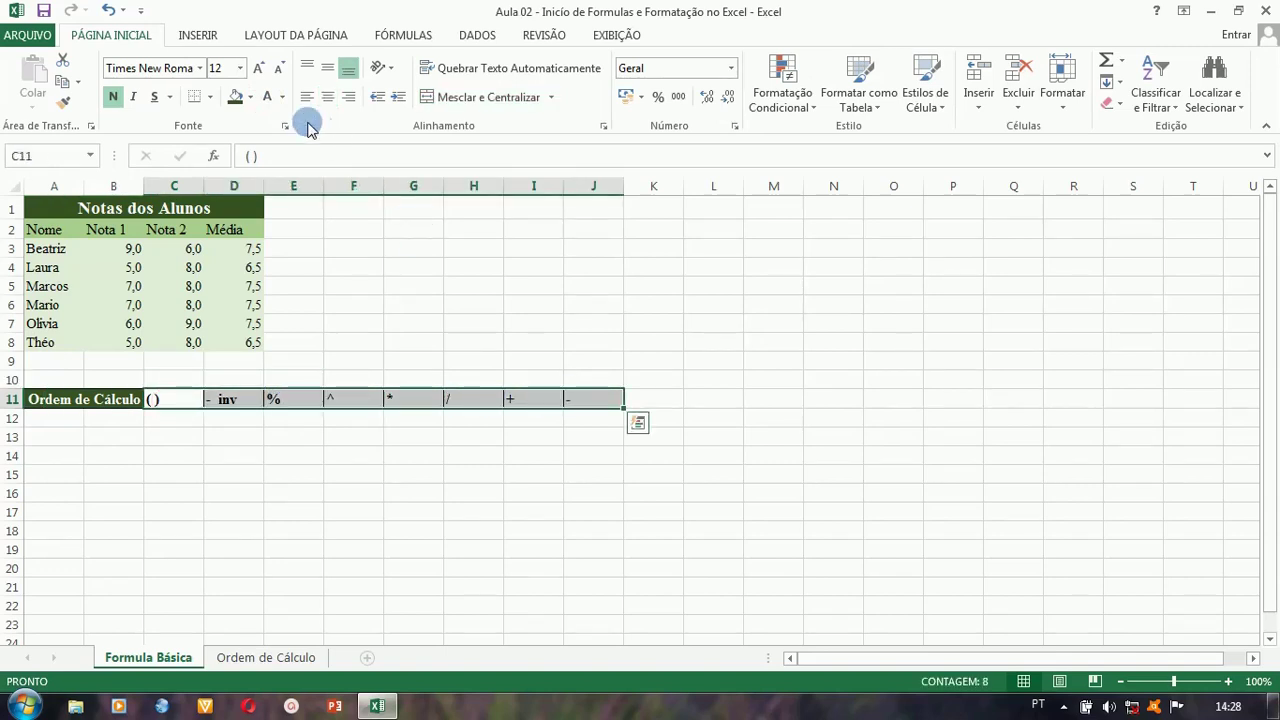
pyautogui.click(283, 97)
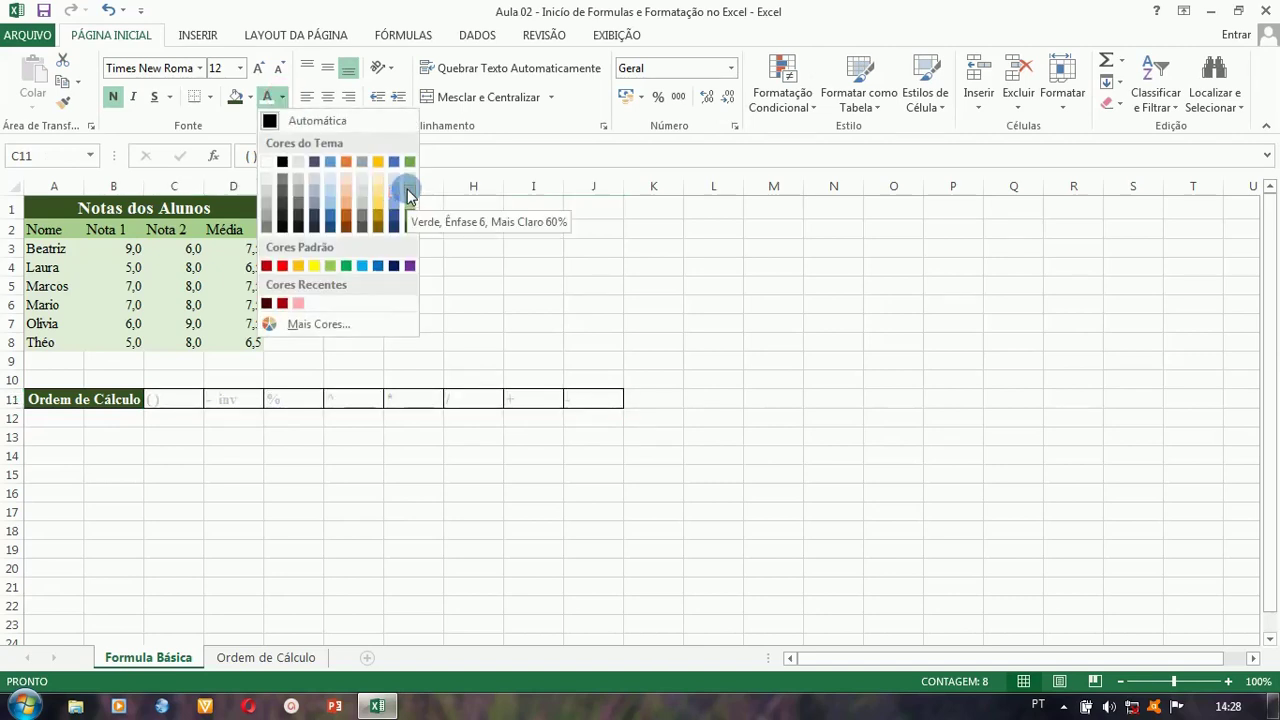
pyautogui.click(249, 99)
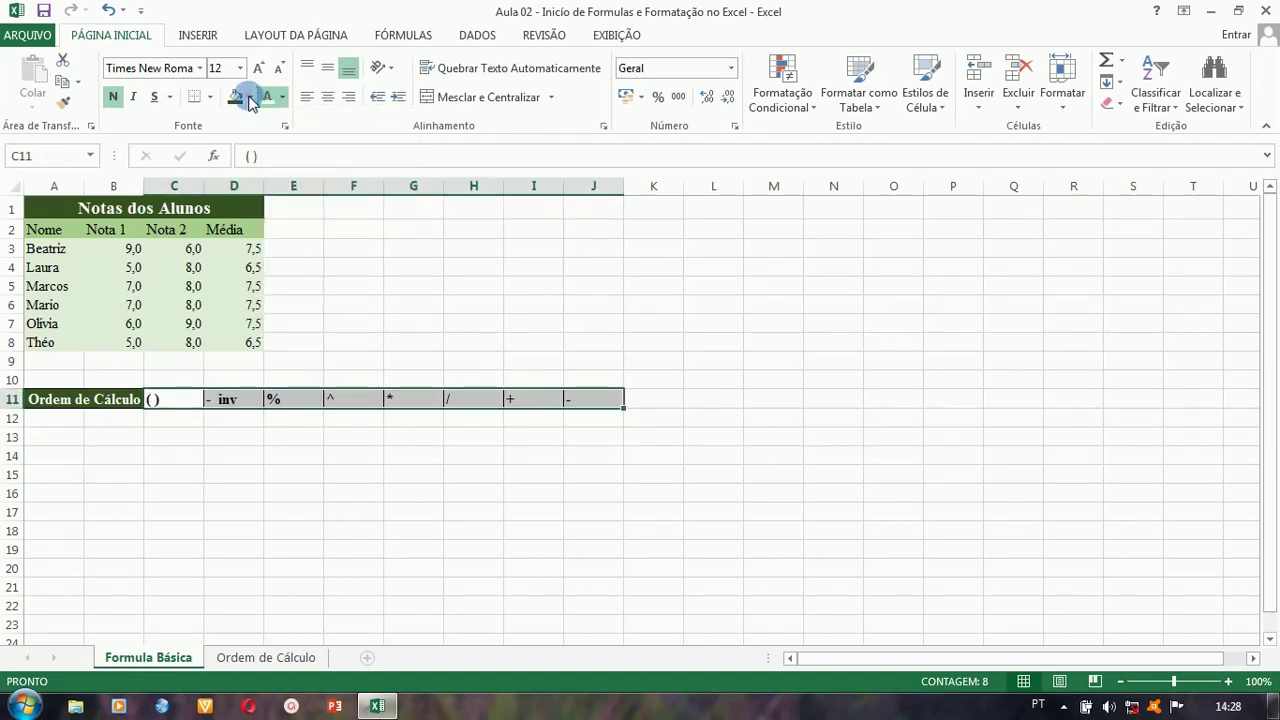
pyautogui.click(250, 100)
pyautogui.click(250, 100)
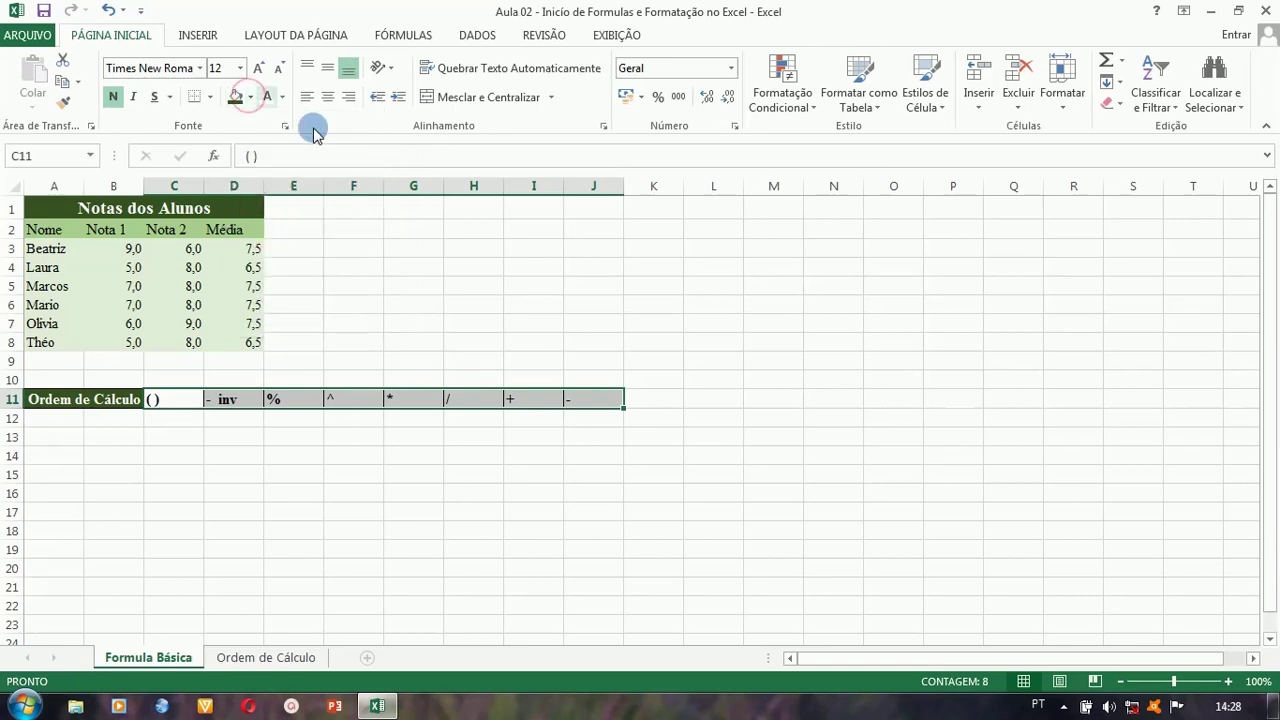
pyautogui.click(253, 96)
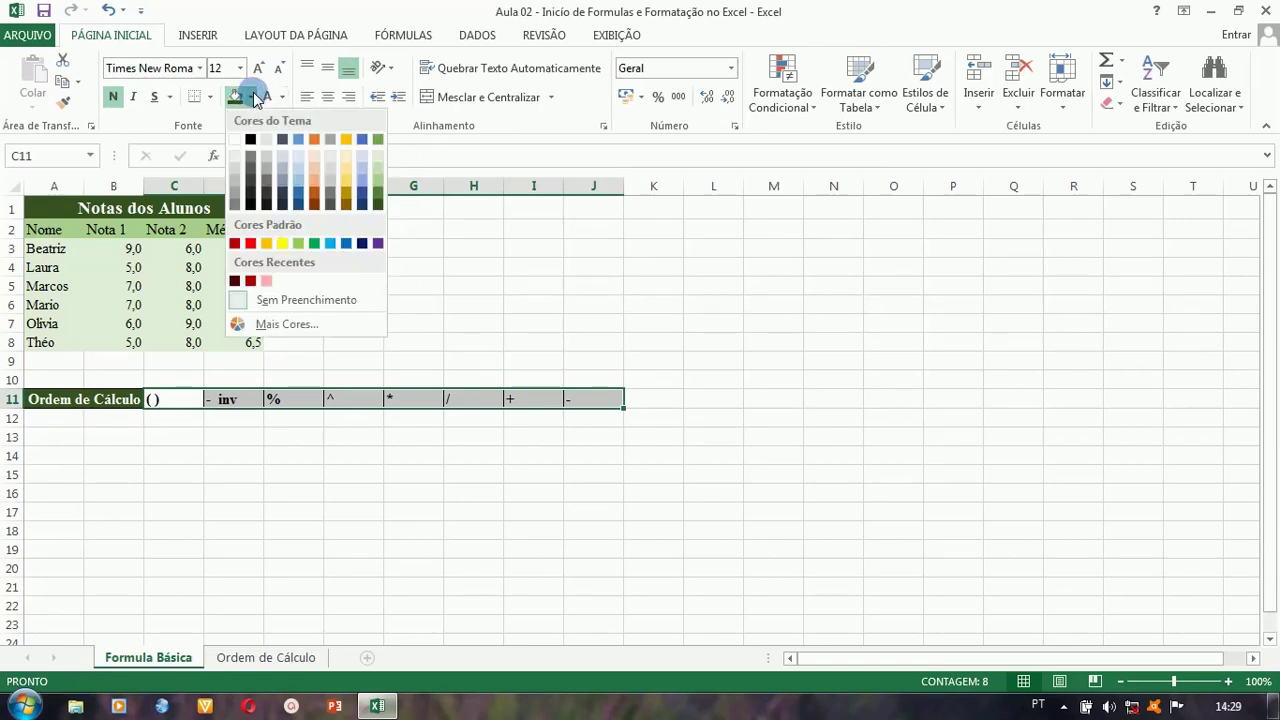
pyautogui.click(373, 180)
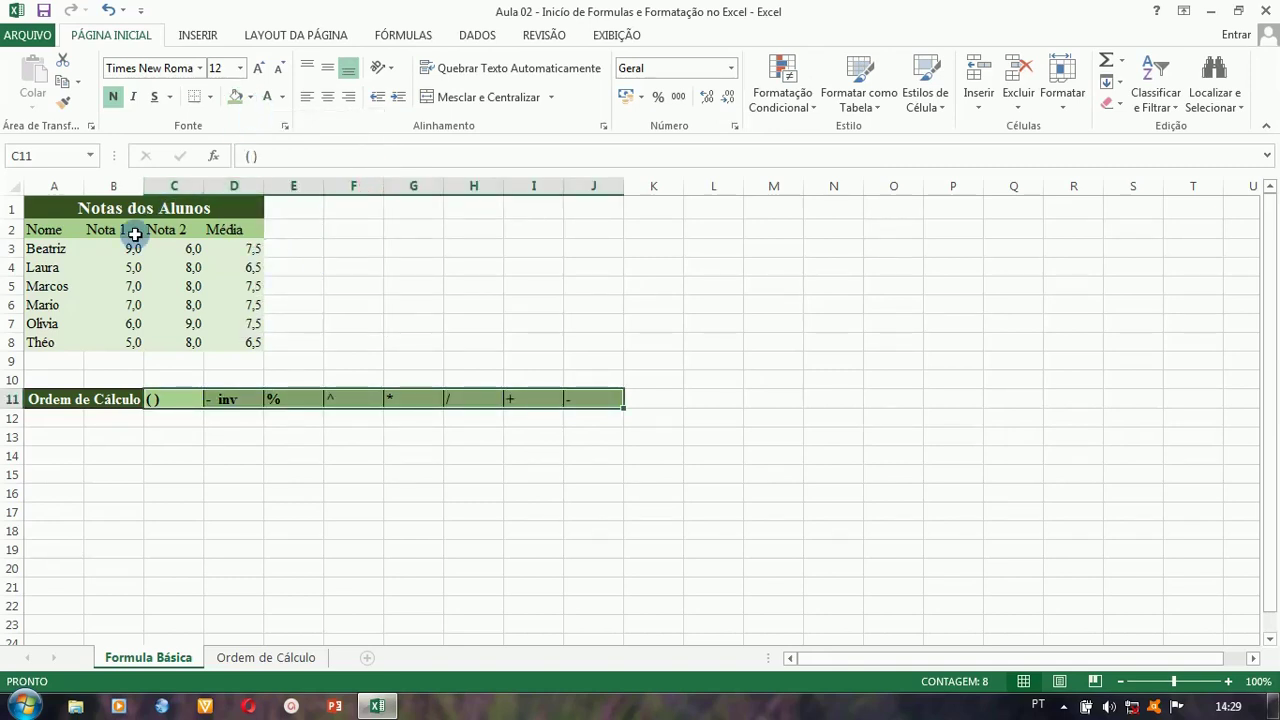
# - Try white text on the operator cells C11 to J11 and return their text color to automatic
pyautogui.click(268, 97)
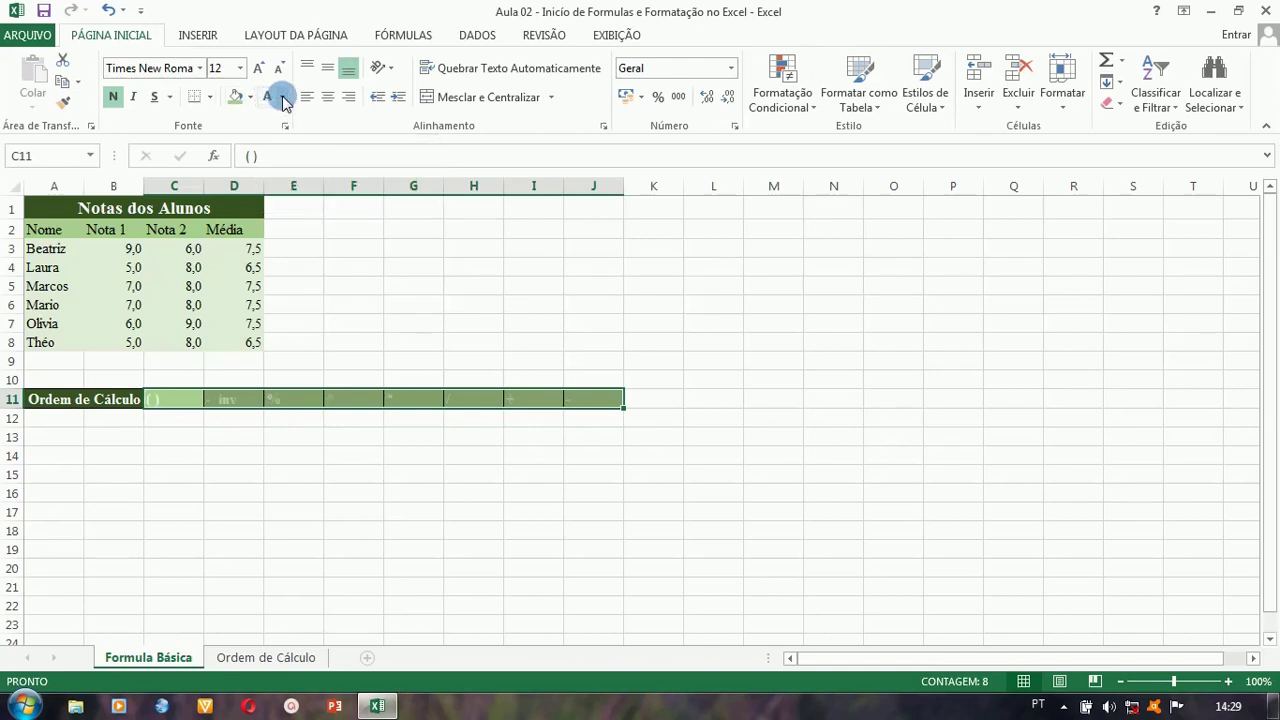
pyautogui.click(284, 97)
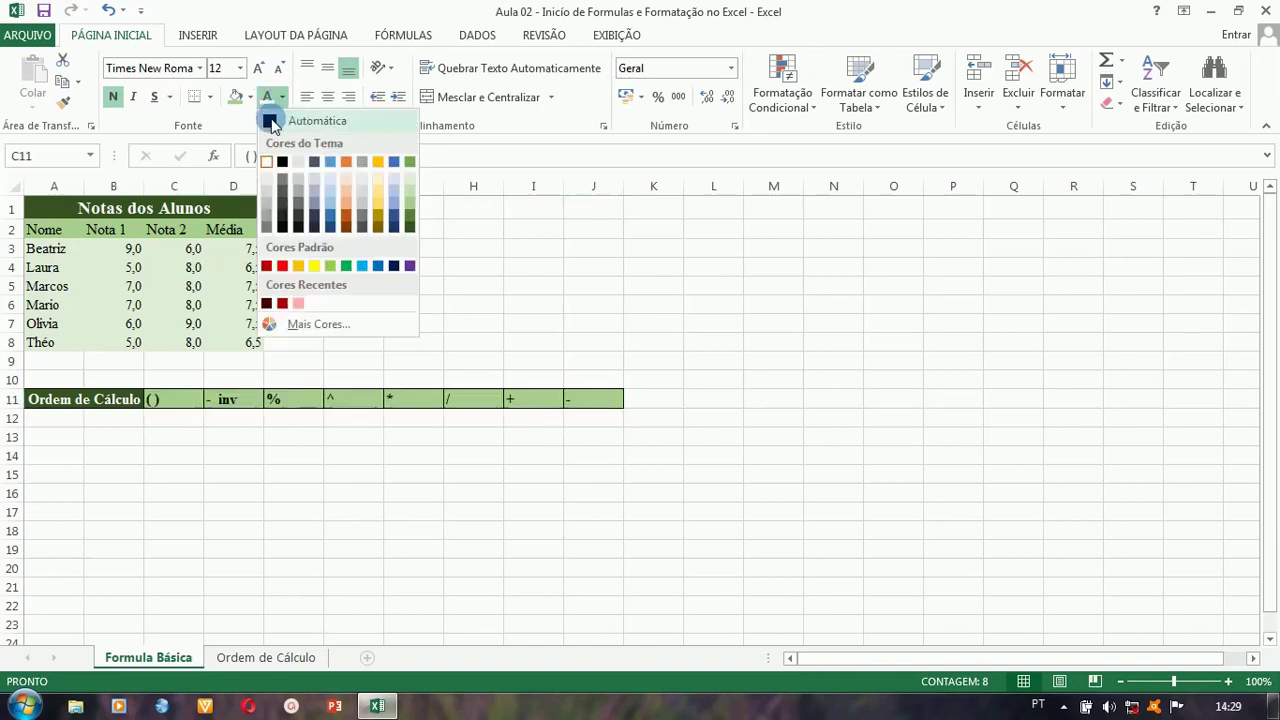
pyautogui.click(272, 120)
pyautogui.click(296, 288)
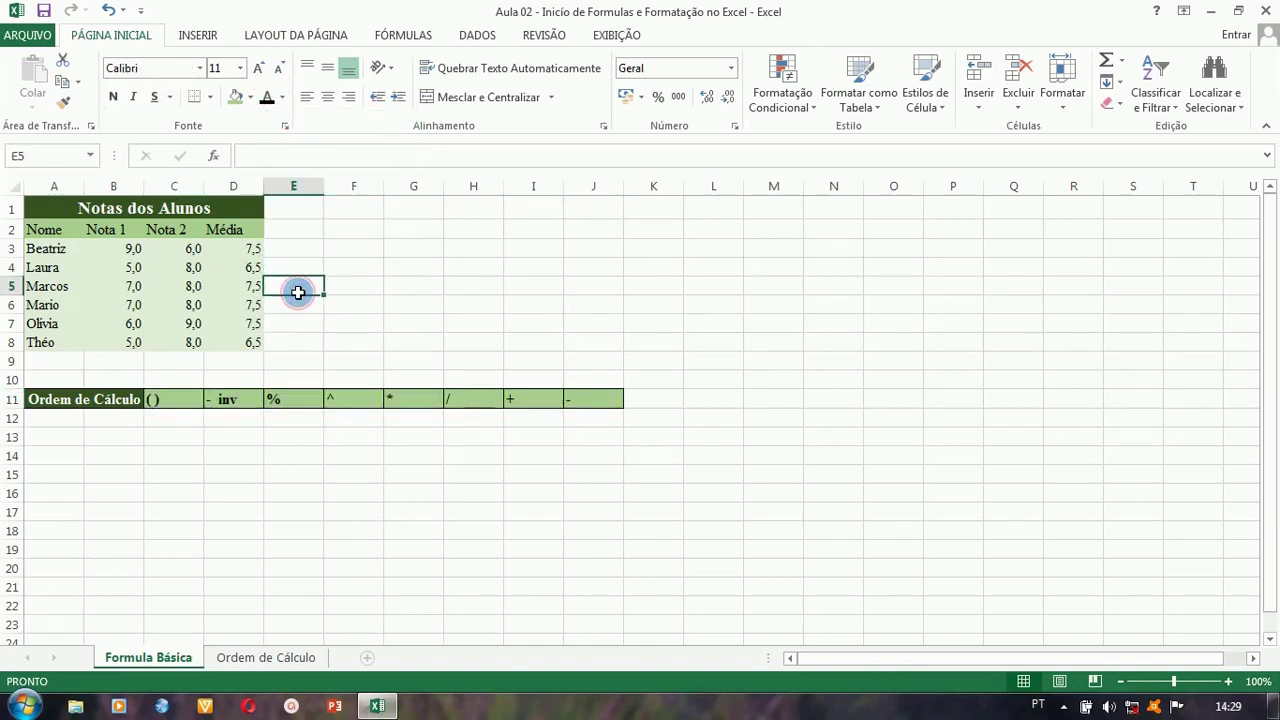
# - Apply all borders in the darkest theme green to the grades table, cells A1 to D8
pyautogui.click(78, 206)
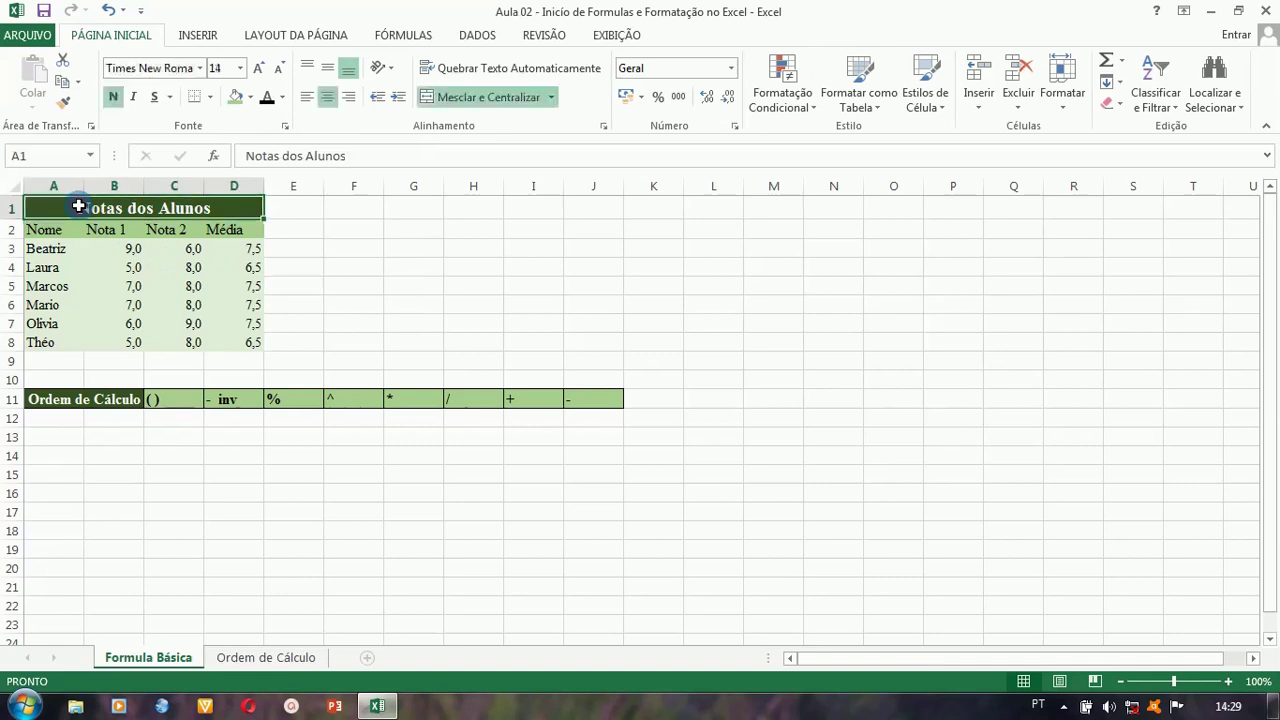
pyautogui.moveTo(78, 206); pyautogui.dragTo(106, 340)
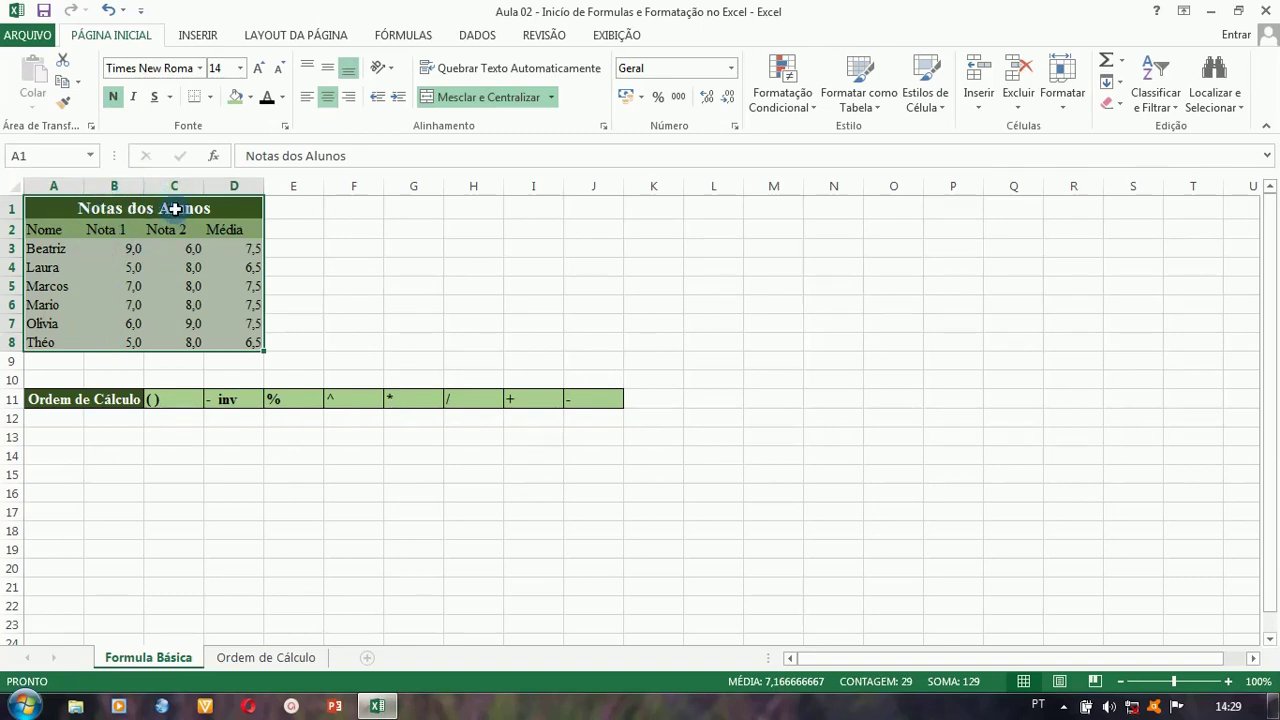
pyautogui.click(212, 97)
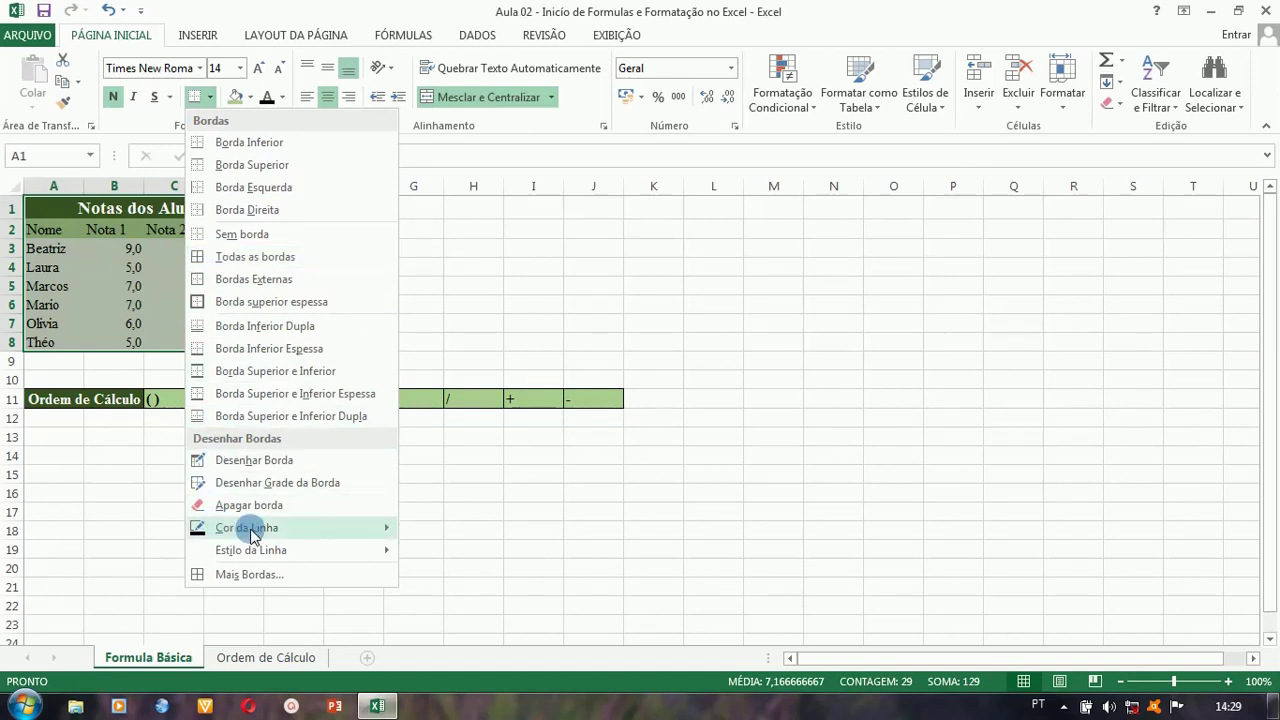
pyautogui.moveTo(262, 528)
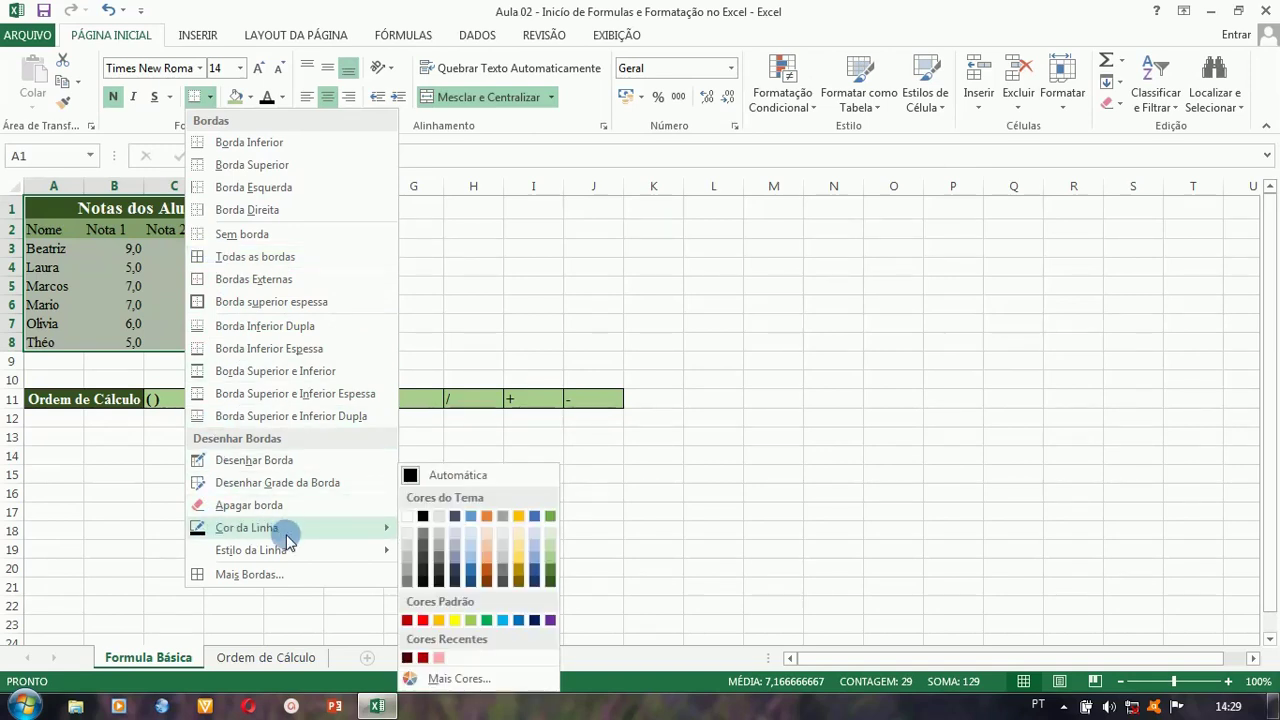
pyautogui.click(549, 578)
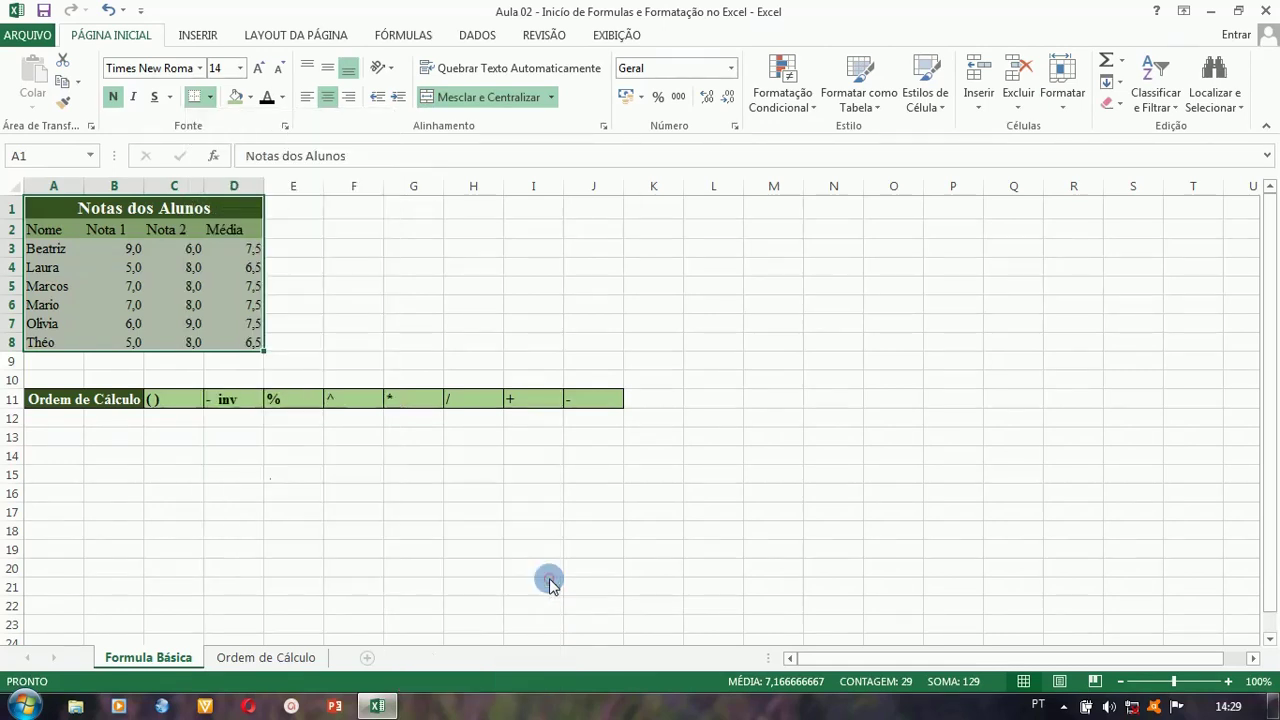
pyautogui.click(210, 97)
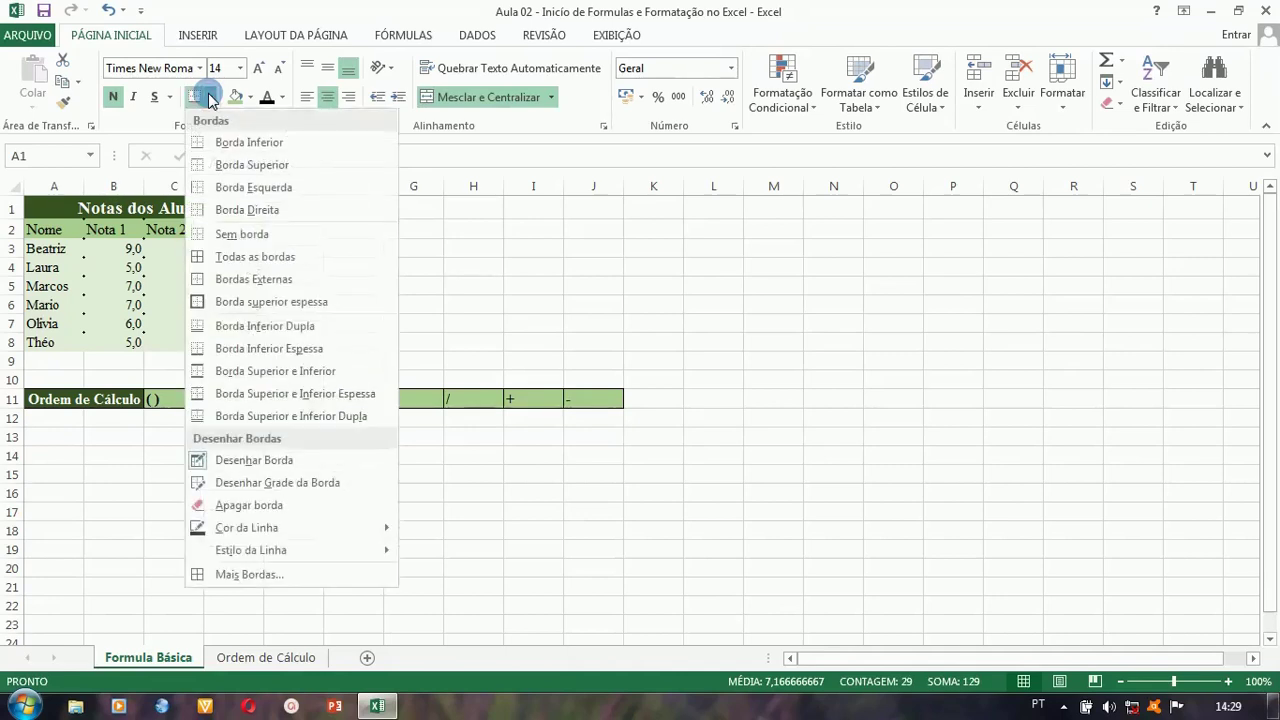
pyautogui.click(197, 256)
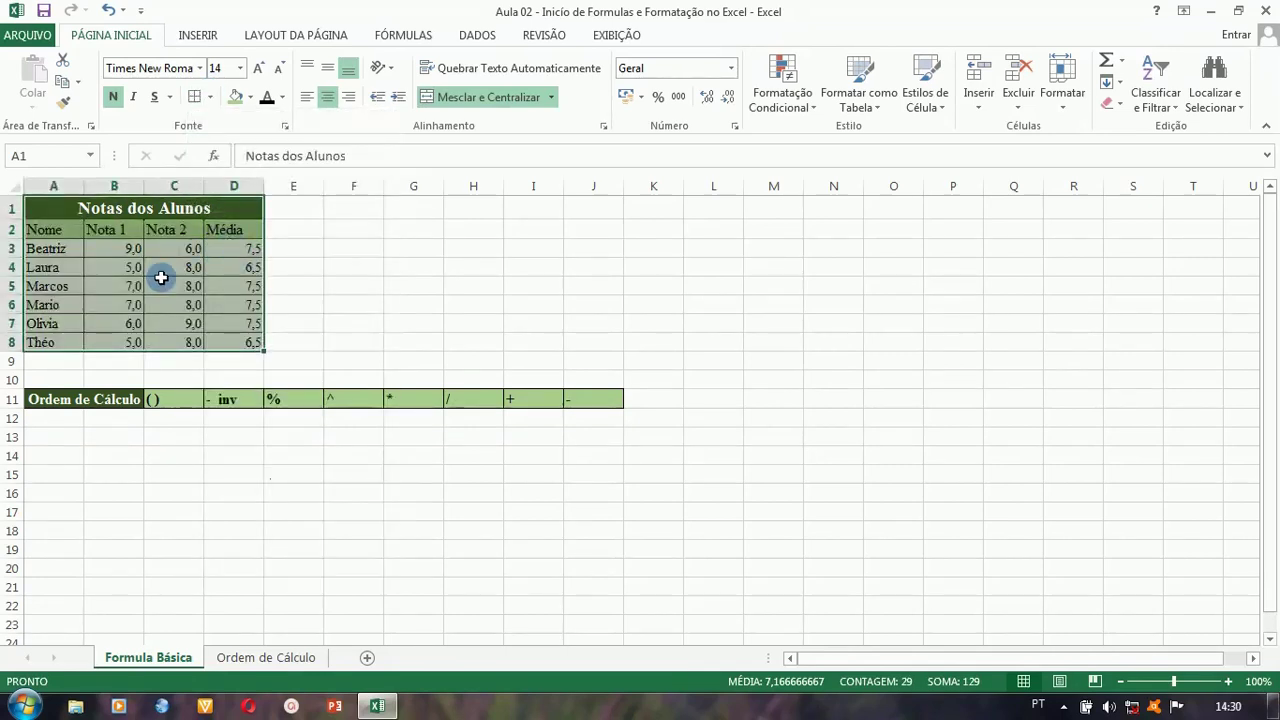
# - Change the grades table's borders to a thicker solid line style on all cells
pyautogui.click(209, 97)
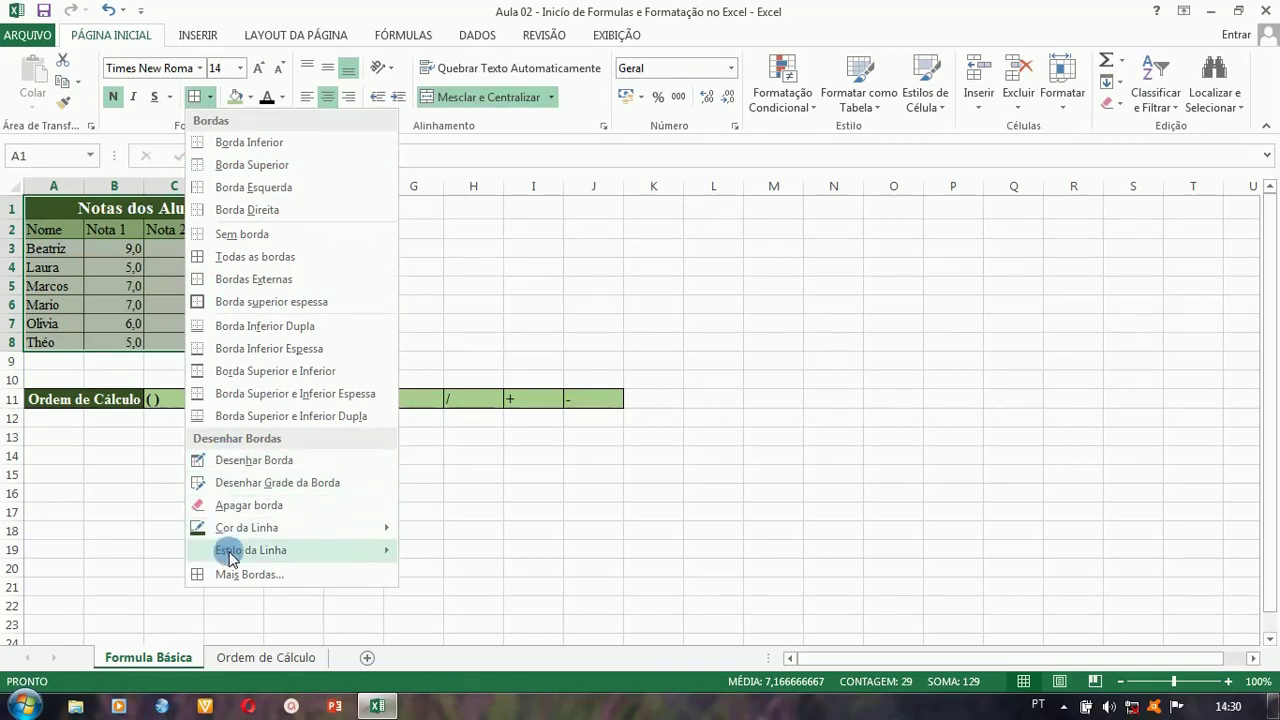
pyautogui.moveTo(245, 552)
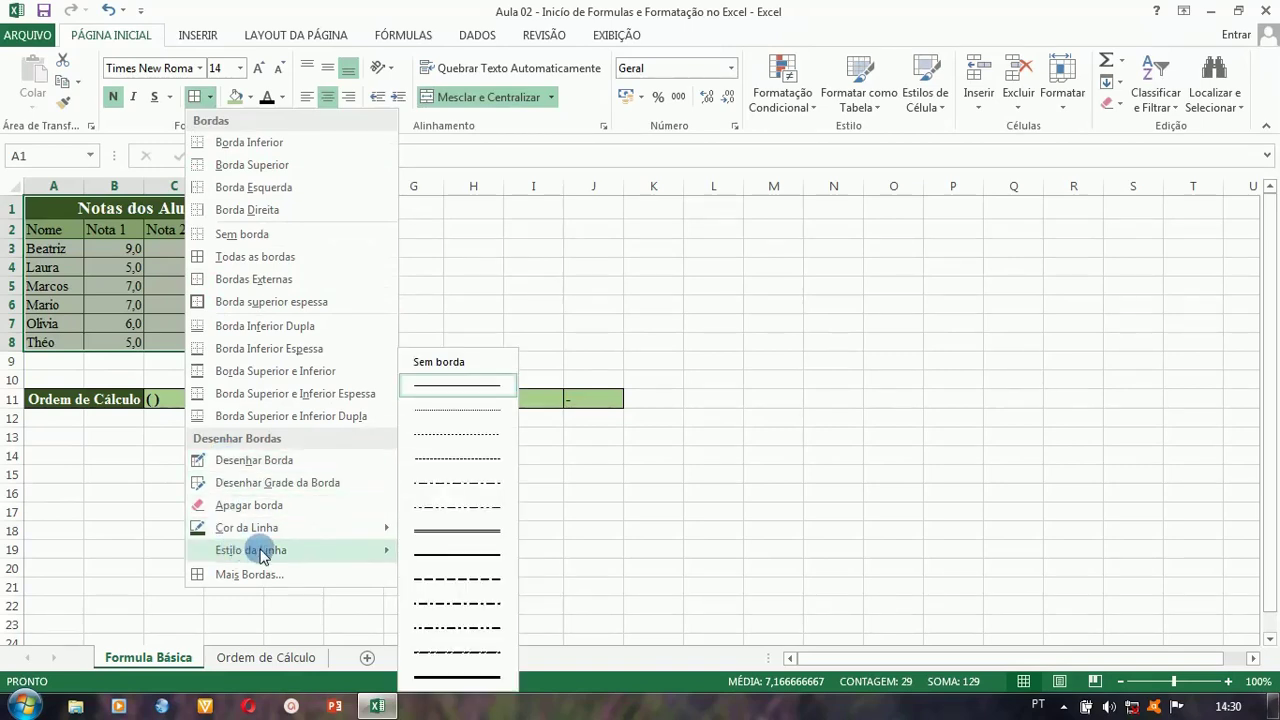
pyautogui.click(422, 557)
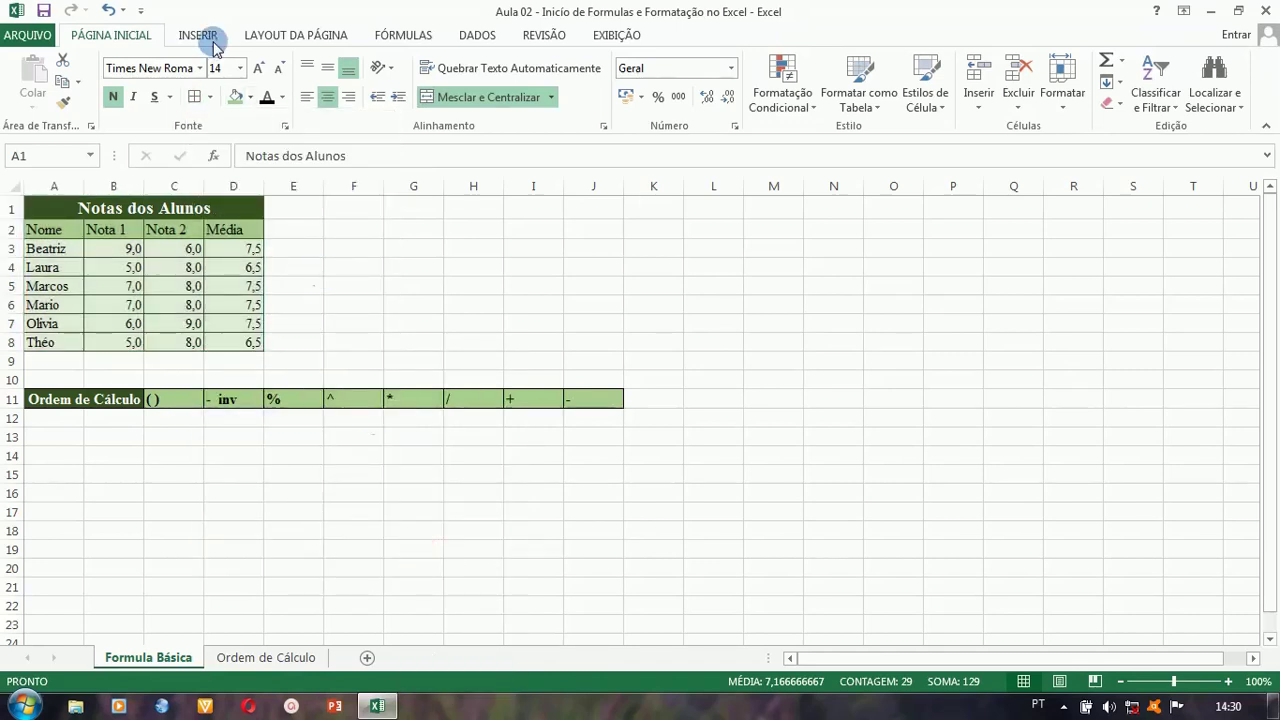
pyautogui.click(194, 97)
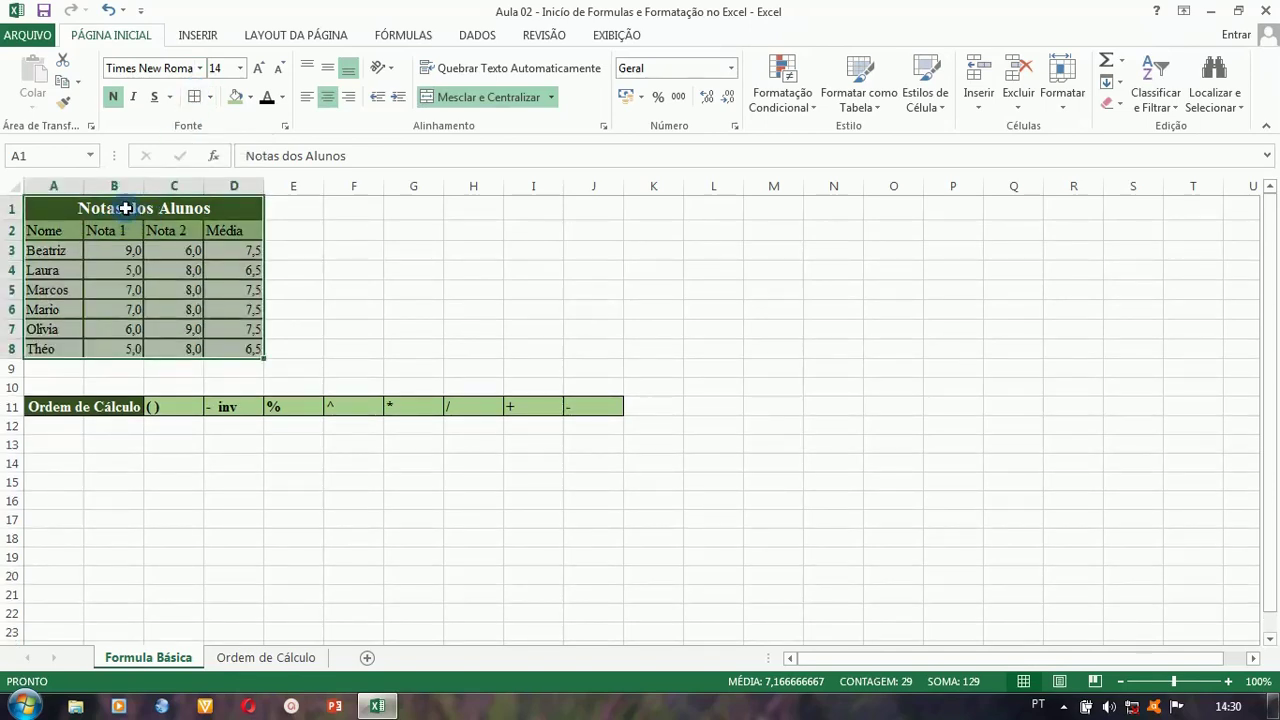
# - Recolor all borders of the grades table white, using the Branco, Plano de Fundo 1 theme color
pyautogui.click(211, 97)
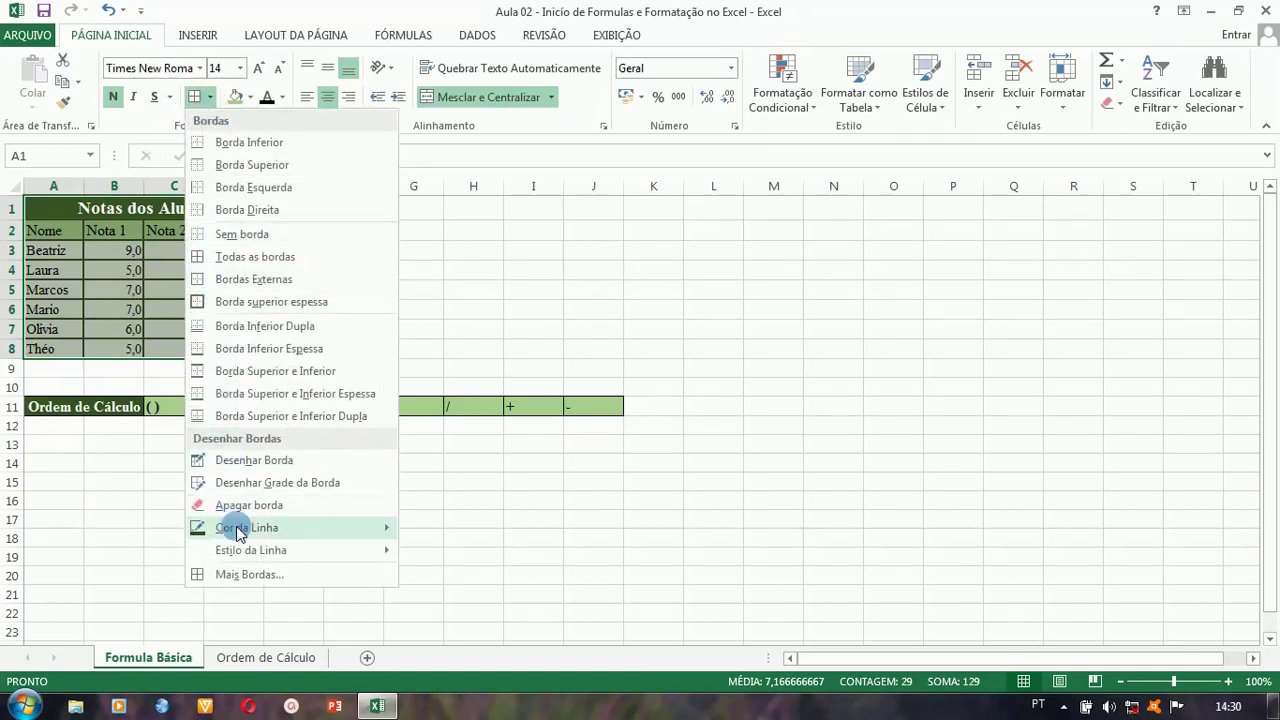
pyautogui.moveTo(290, 532)
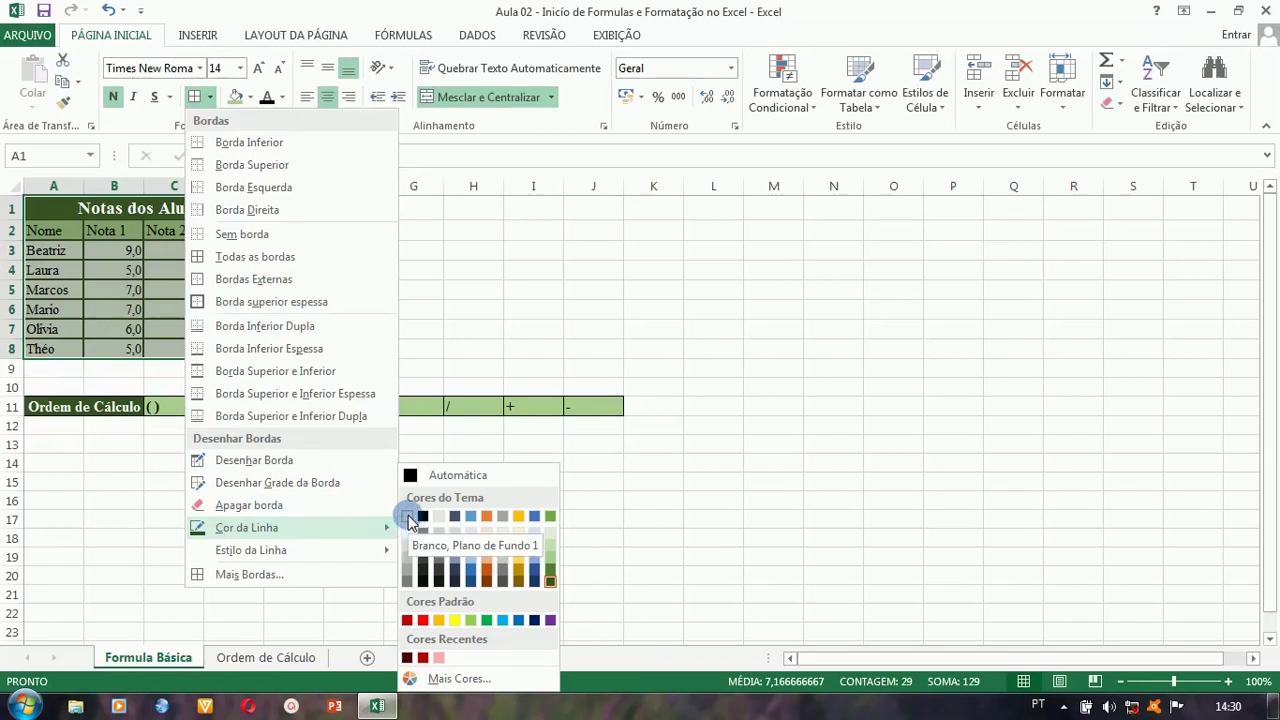
pyautogui.click(408, 517)
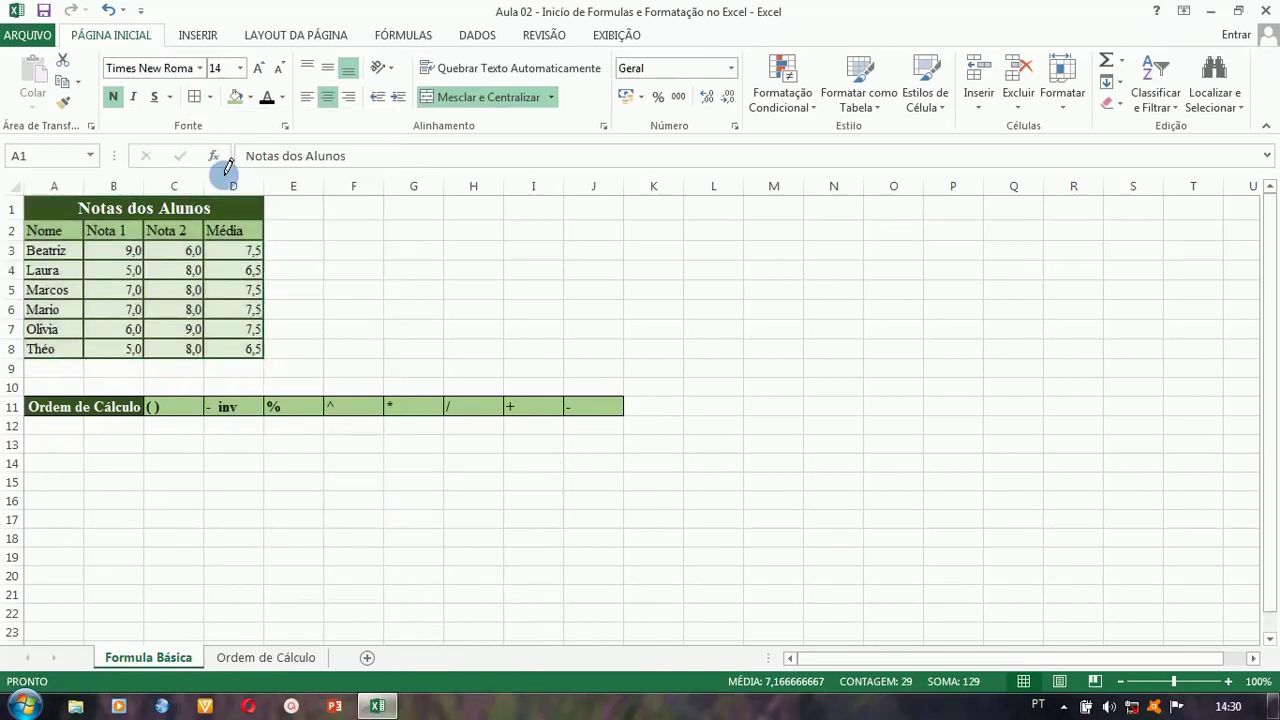
pyautogui.click(196, 97)
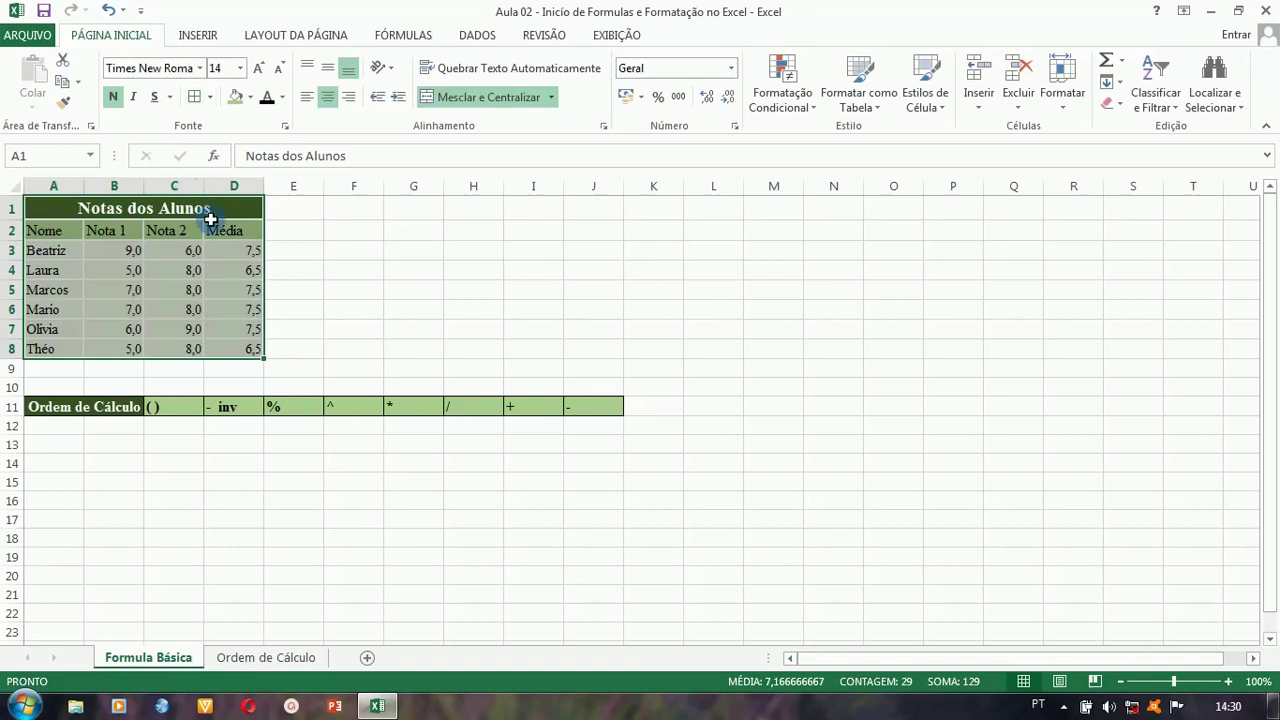
pyautogui.click(278, 267)
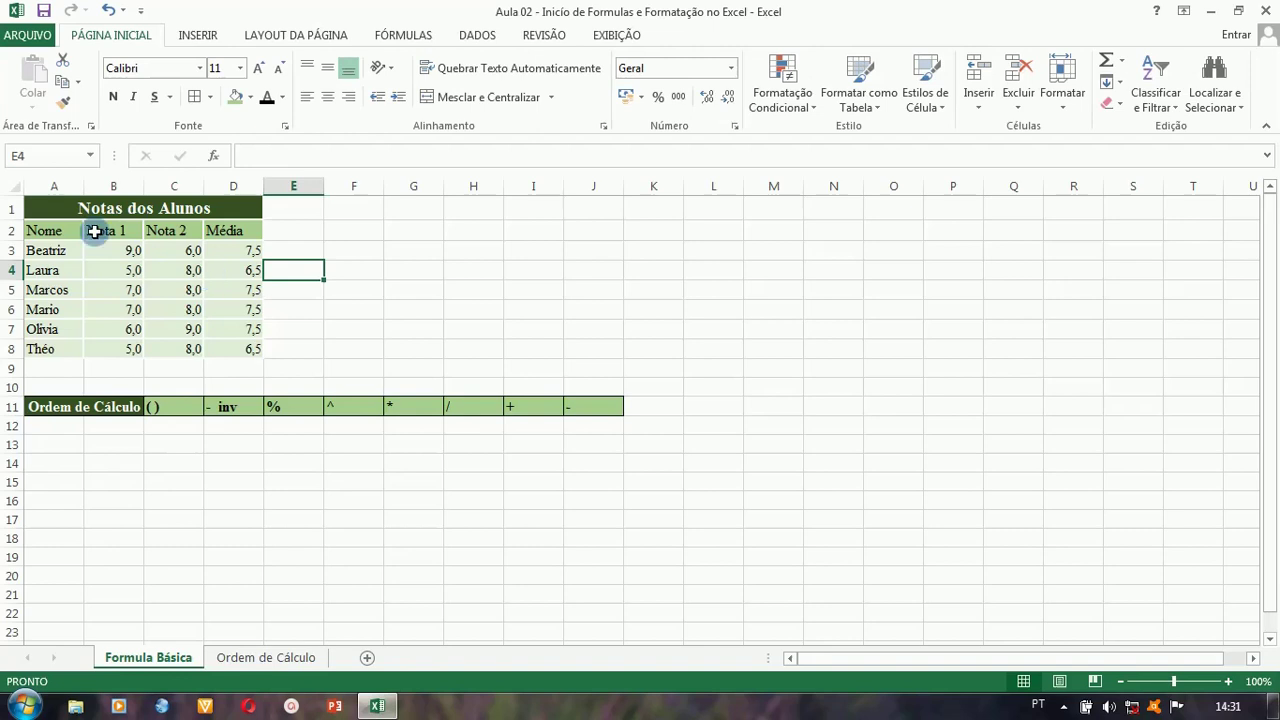
# - Sort the student rows A3 to D8 alphabetically by name from A to Z
pyautogui.click(60, 252)
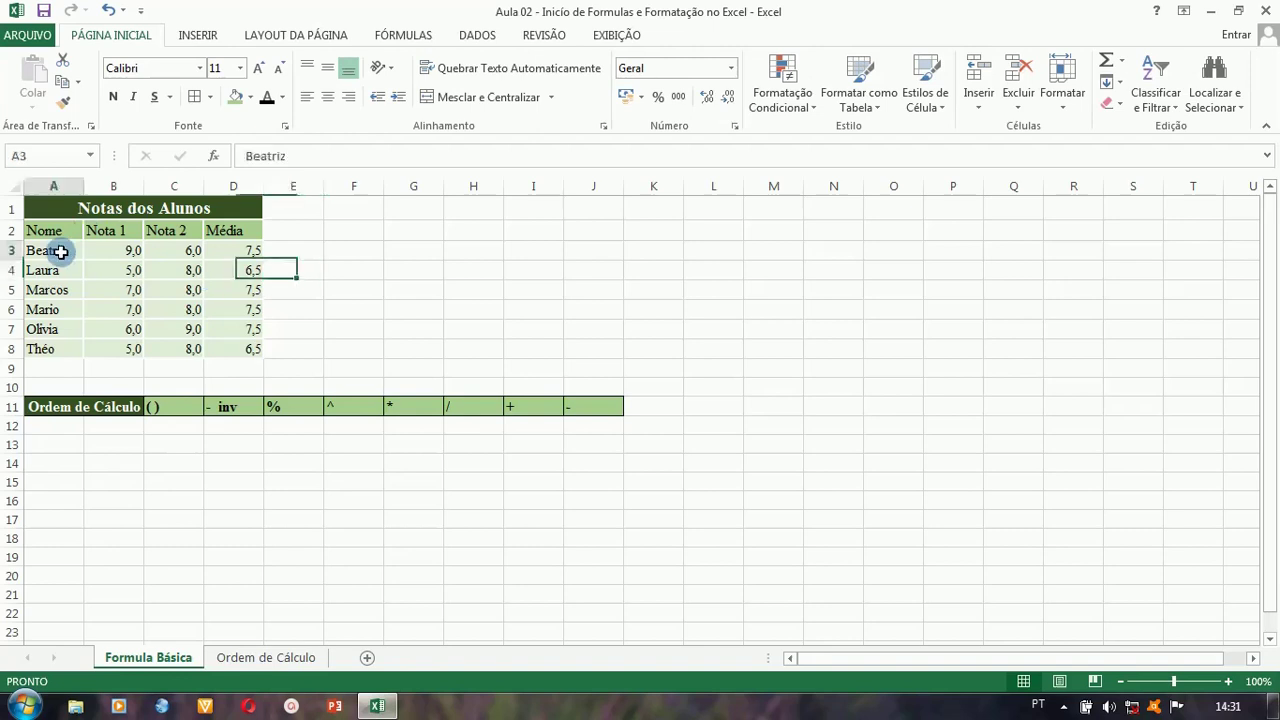
pyautogui.moveTo(60, 252); pyautogui.dragTo(240, 346)
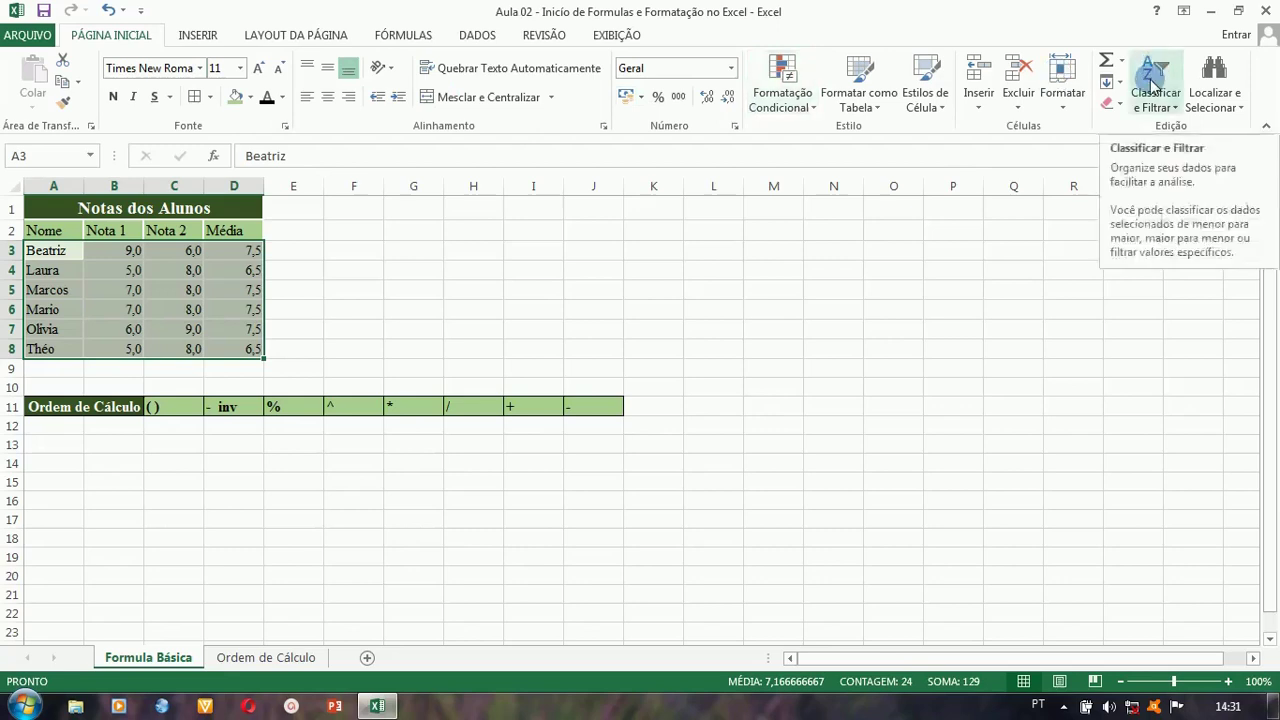
pyautogui.click(1178, 108)
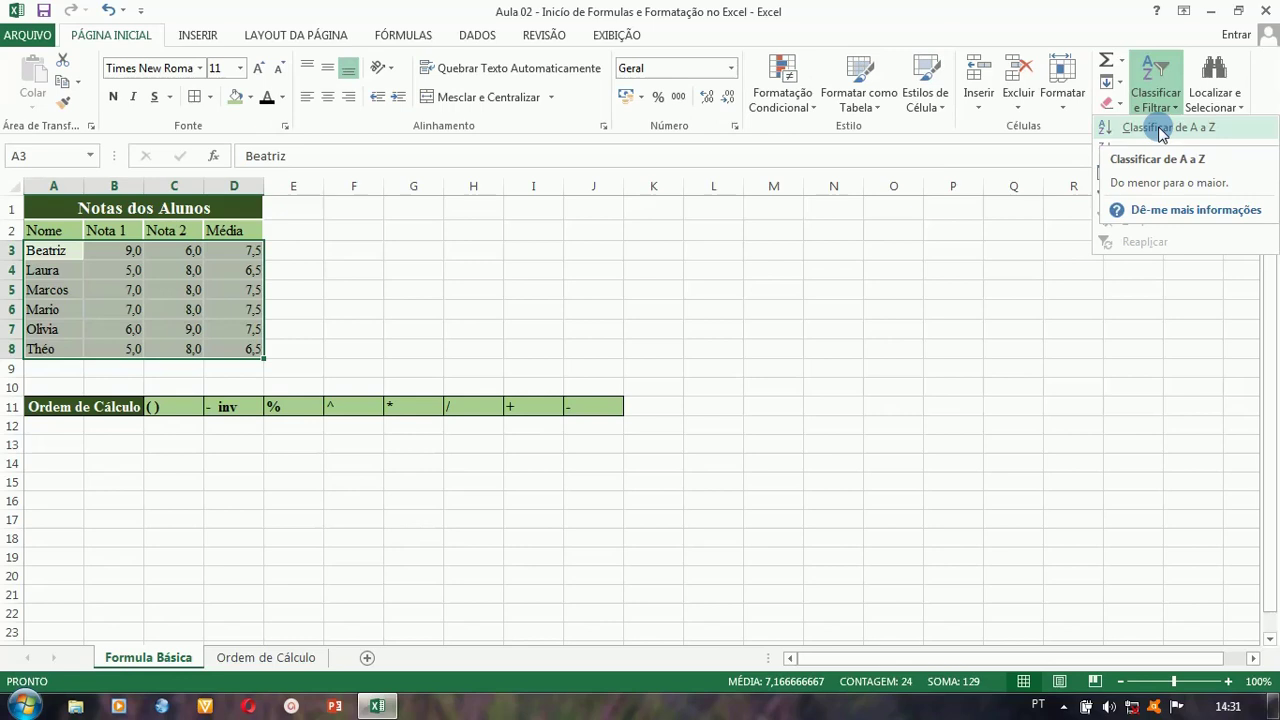
pyautogui.click(1162, 128)
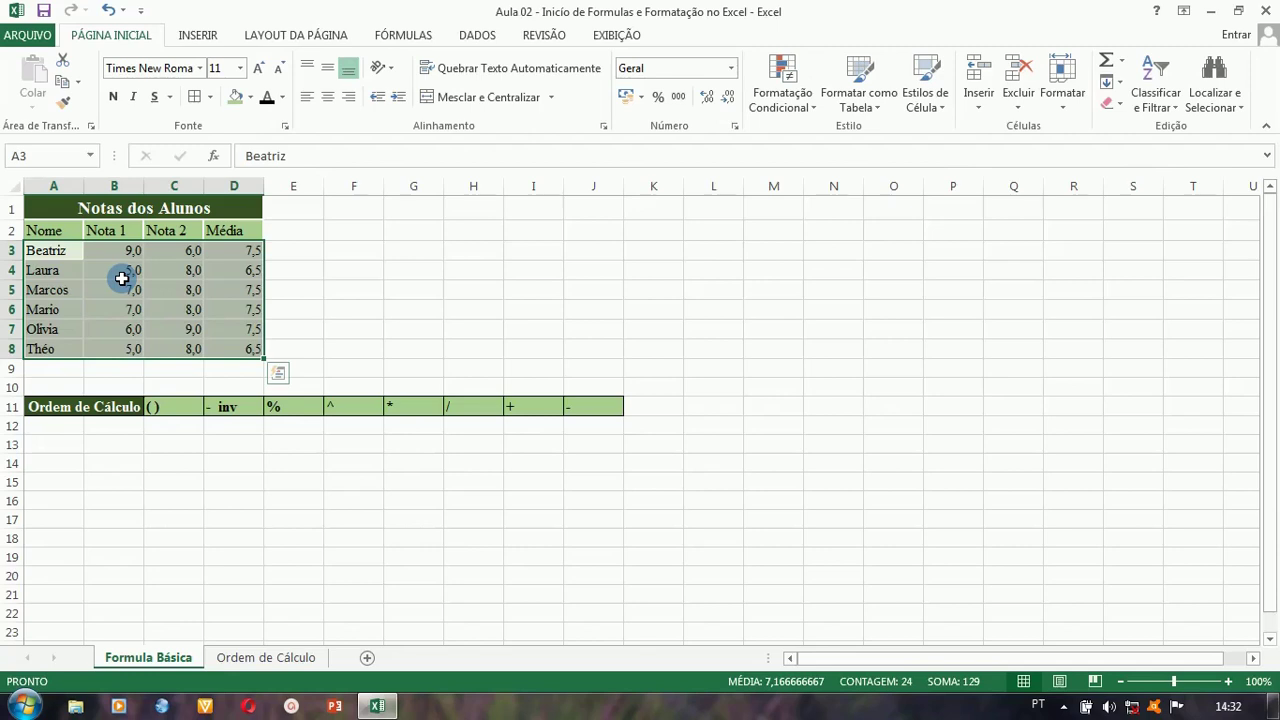
pyautogui.click(62, 251)
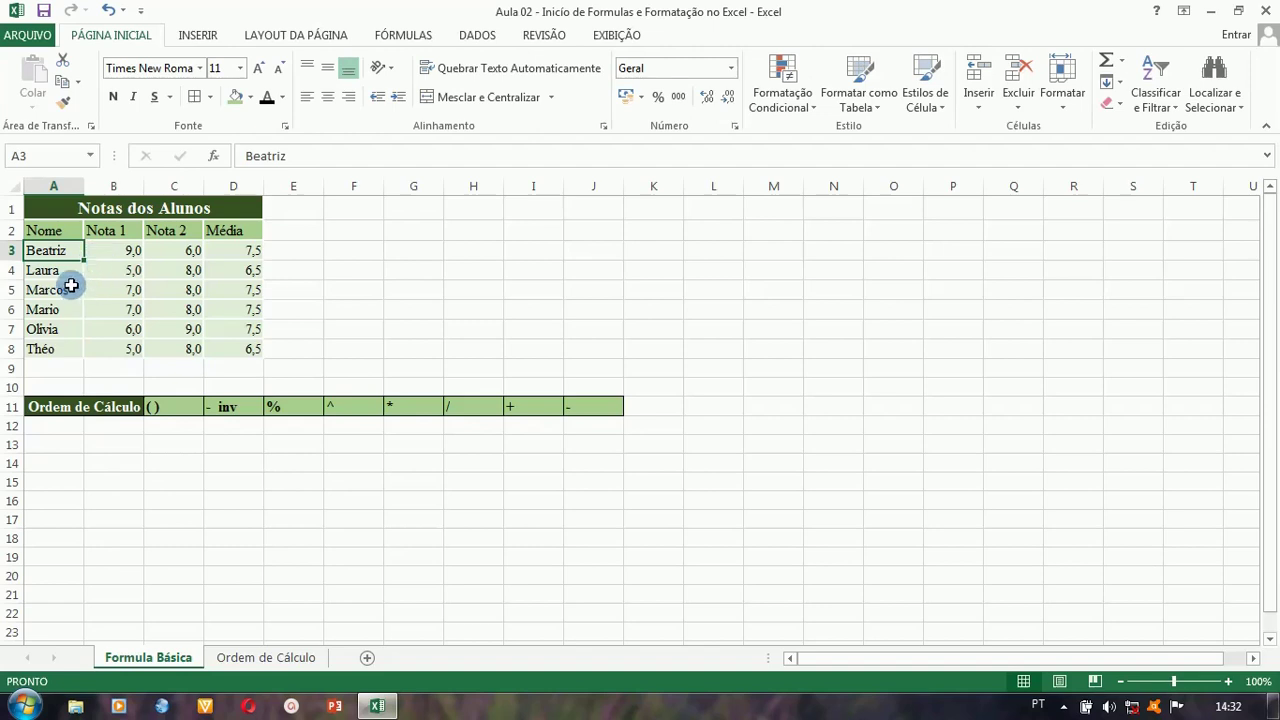
pyautogui.click(301, 263)
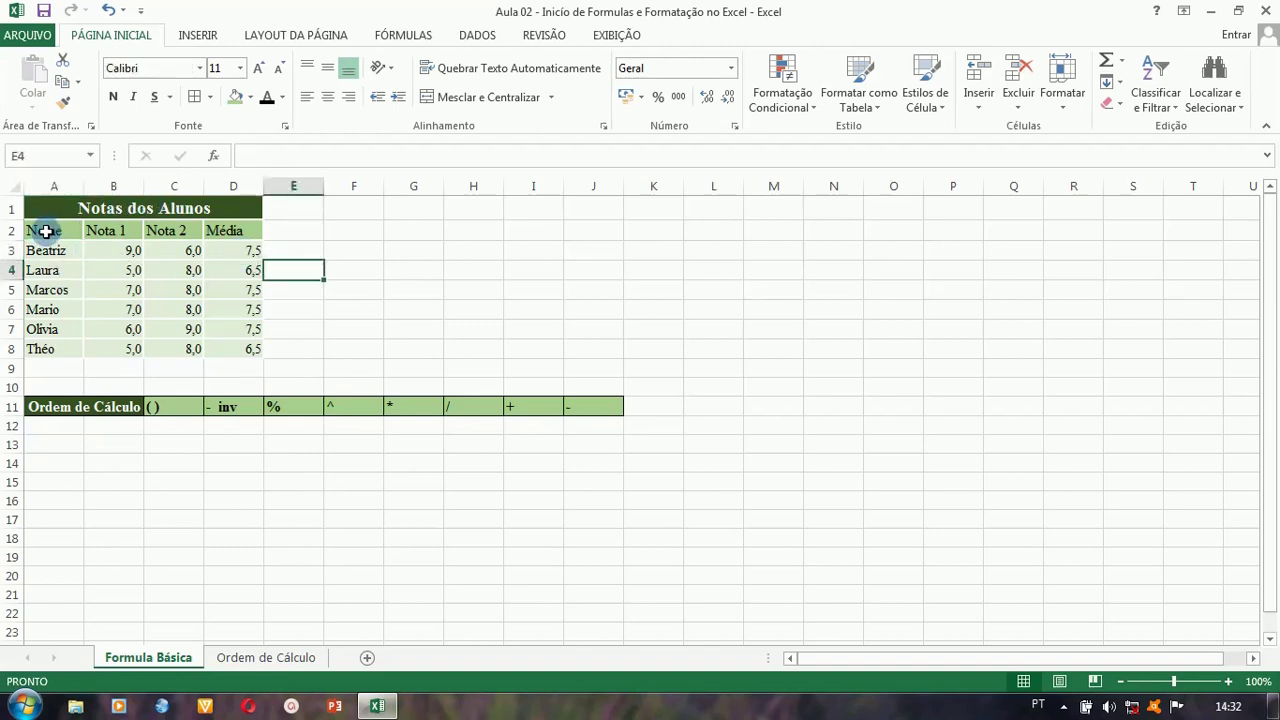
# - Add filters to the header cells of the grades table, using the range A2 to D8
pyautogui.moveTo(46, 231); pyautogui.dragTo(248, 352)
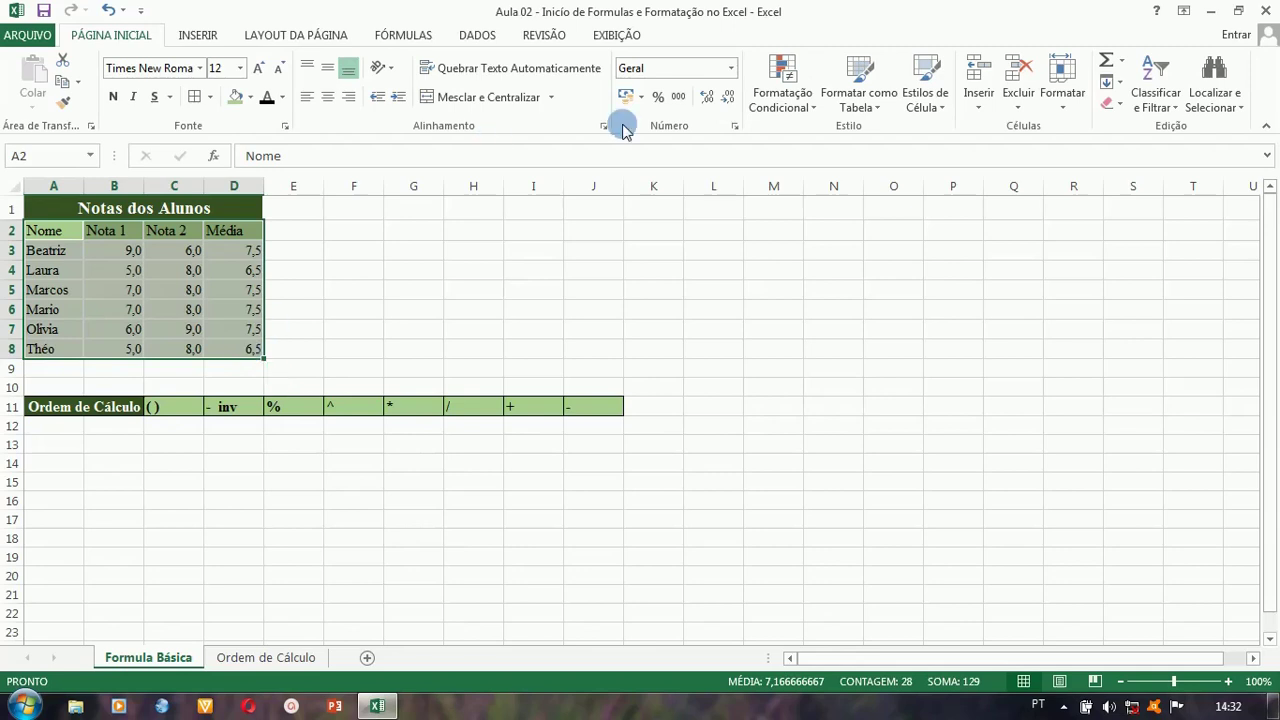
pyautogui.click(1166, 104)
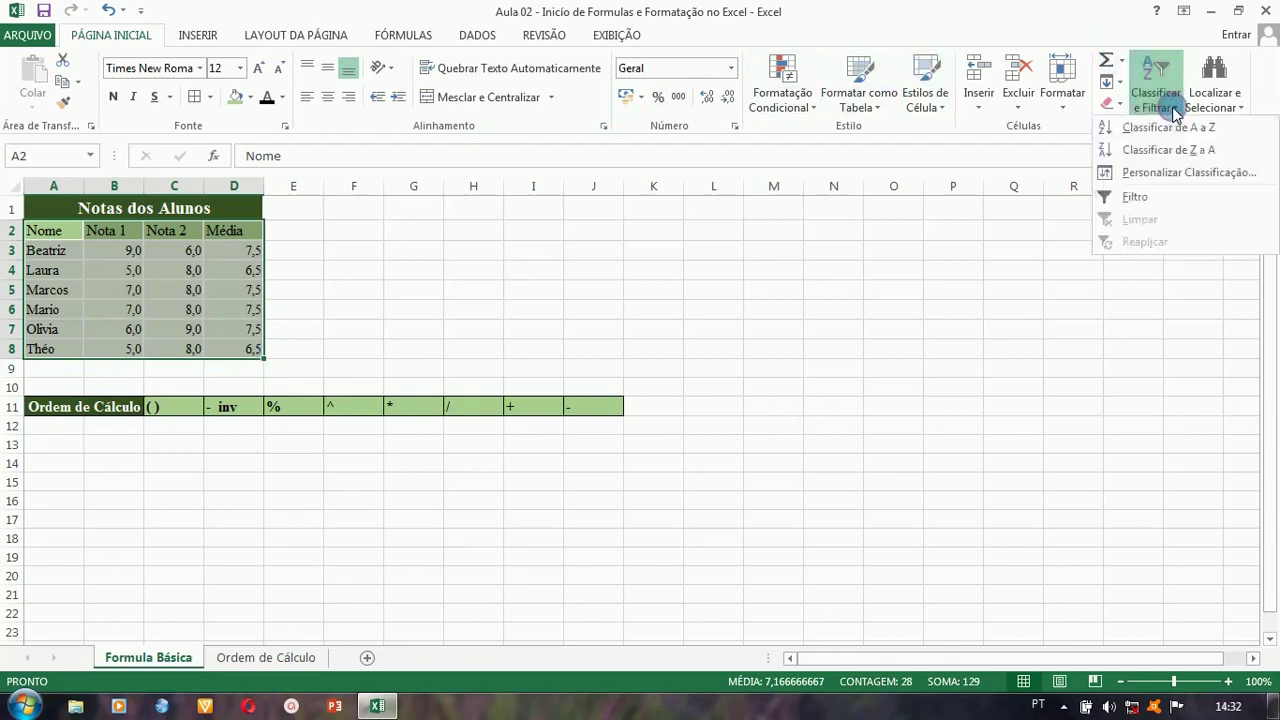
pyautogui.click(1121, 200)
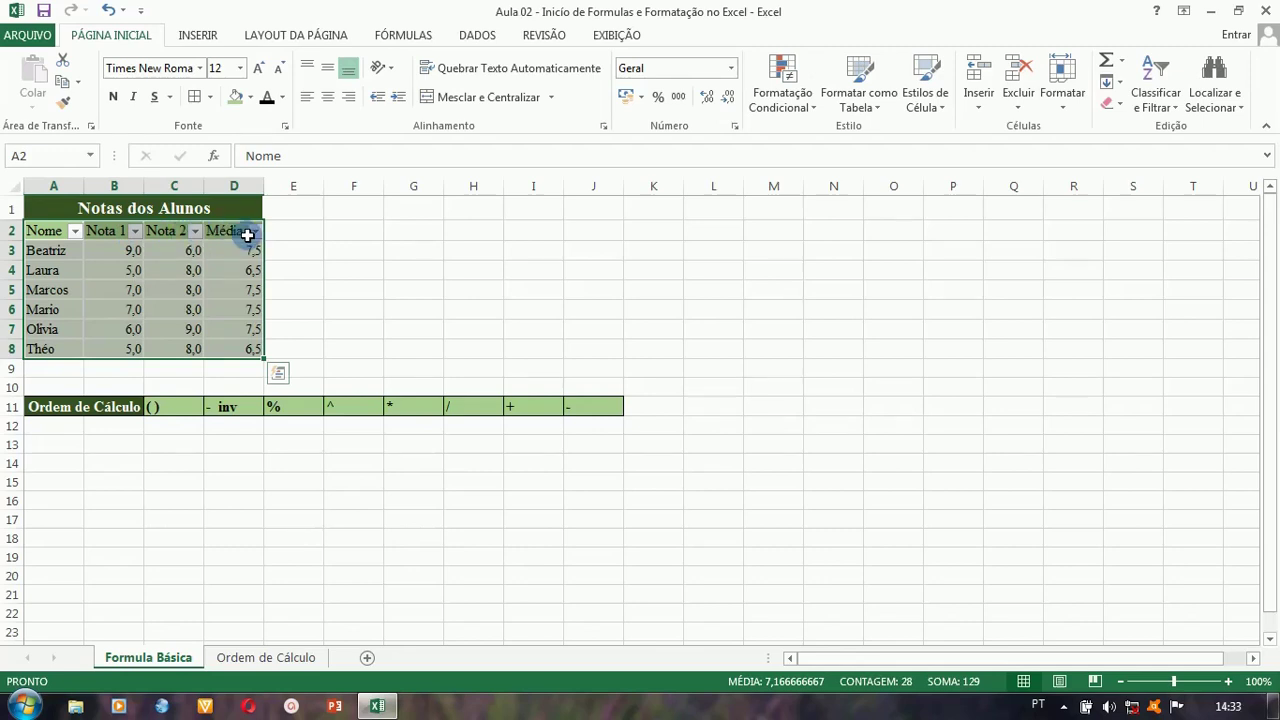
# - Filter the Nome column of the grades table to show only the students in rows 5 and 7
pyautogui.click(282, 238)
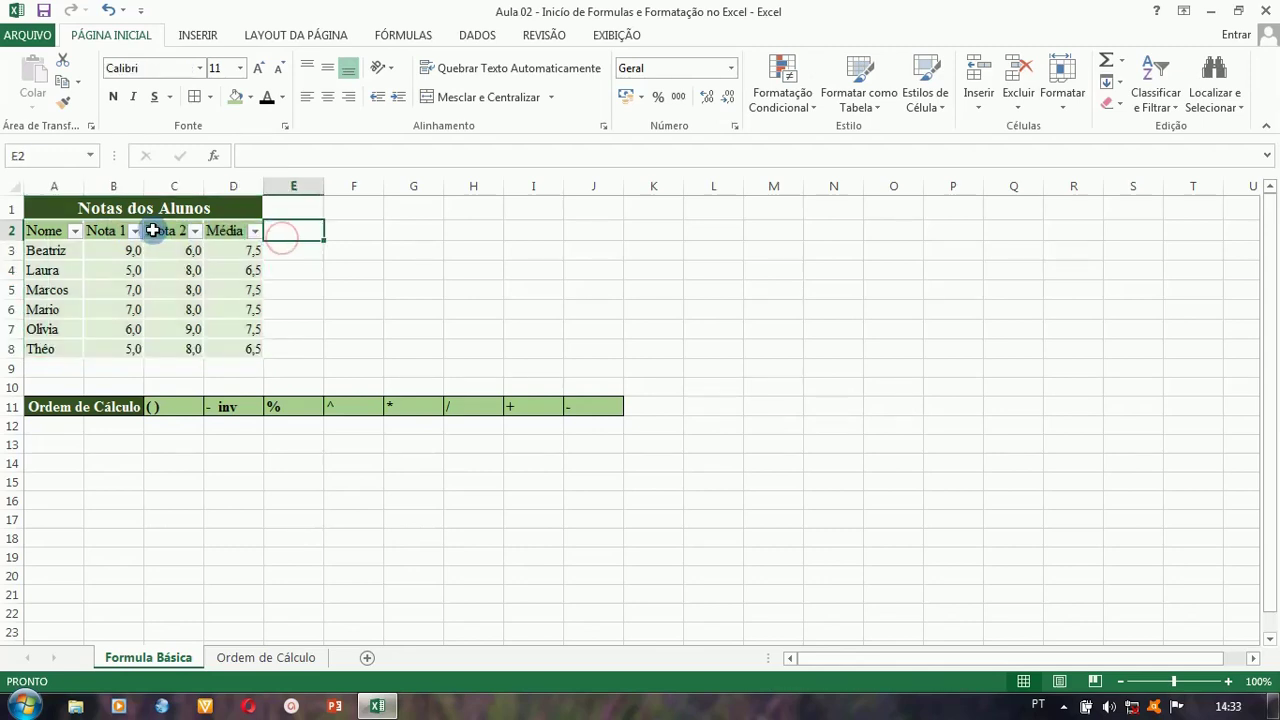
pyautogui.click(76, 232)
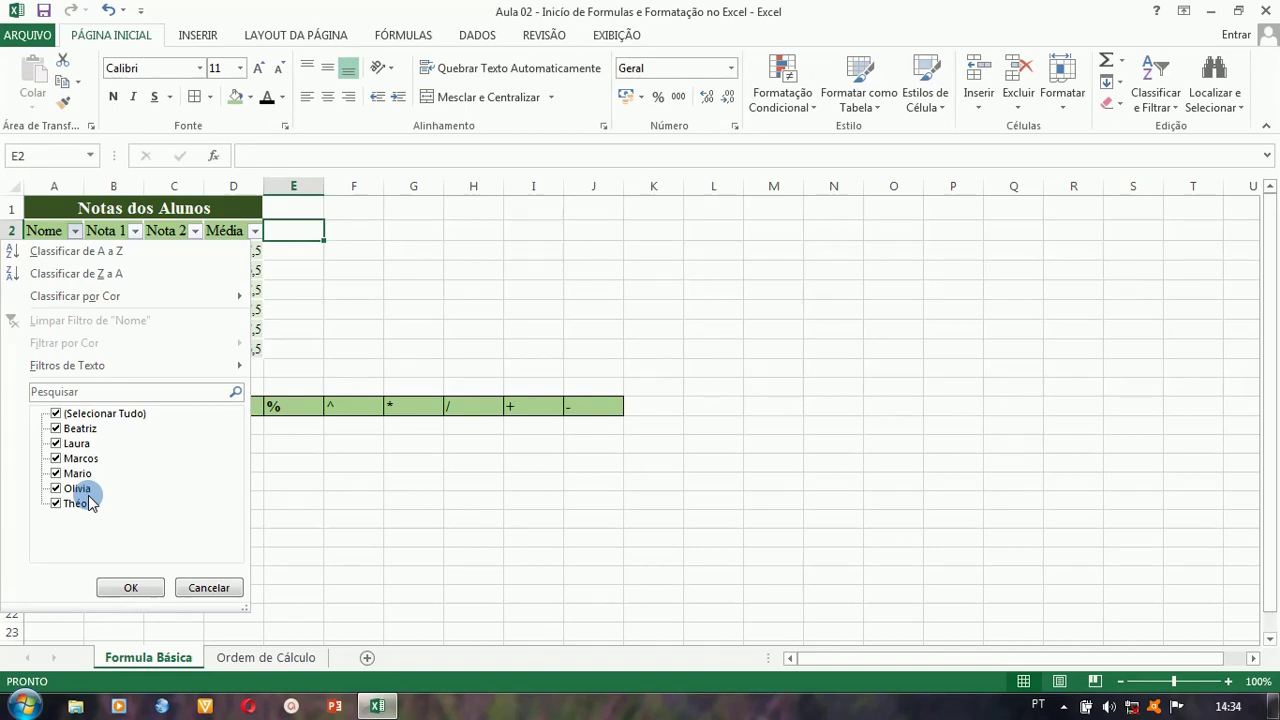
pyautogui.click(56, 428)
pyautogui.click(56, 443)
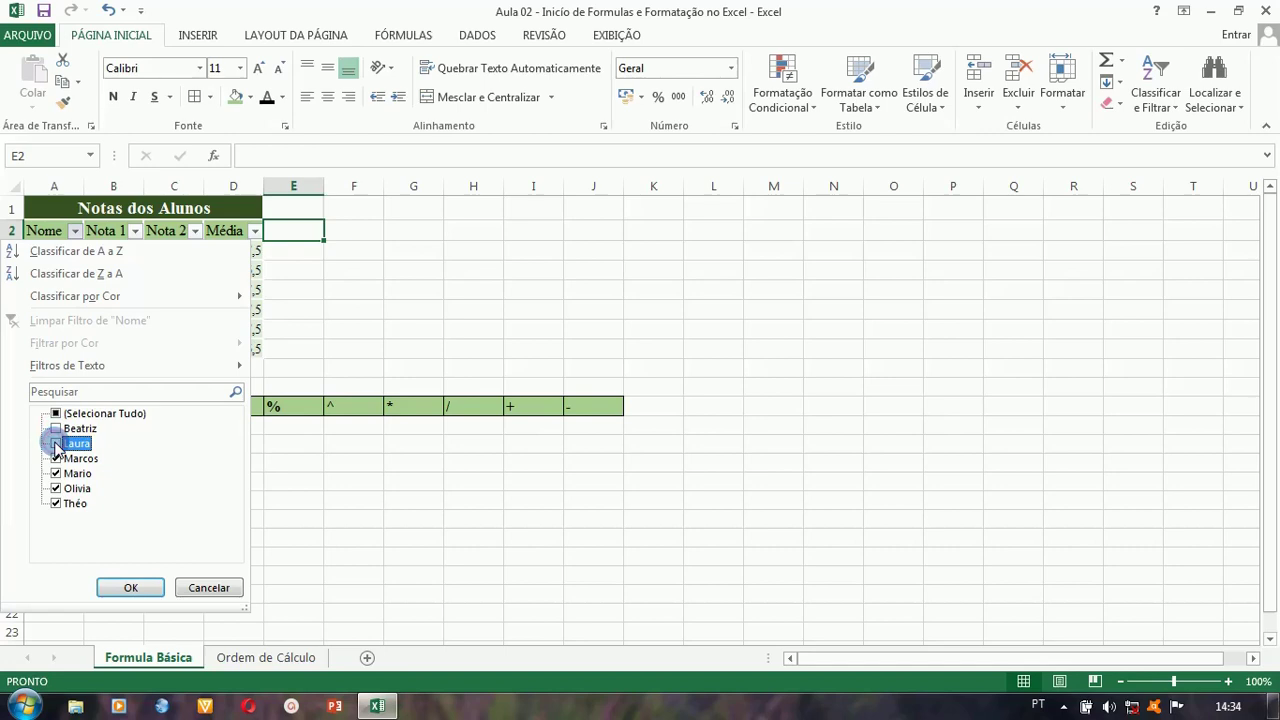
pyautogui.click(56, 503)
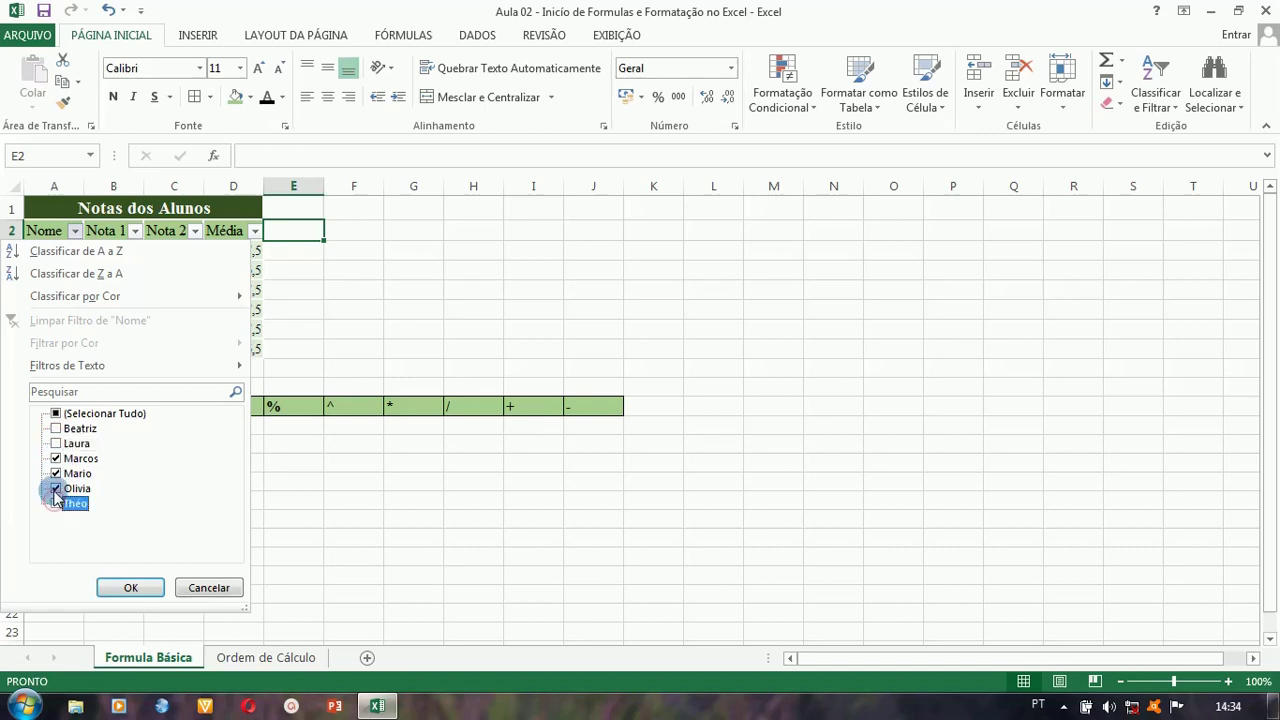
pyautogui.click(56, 473)
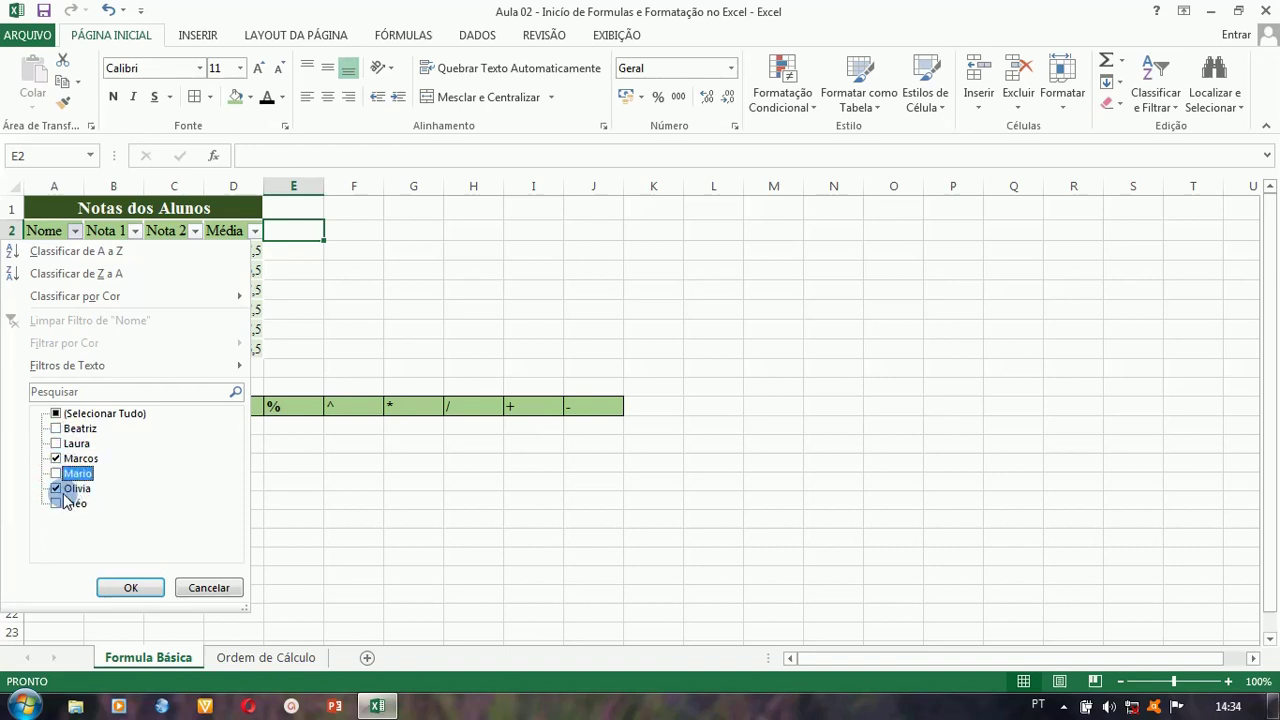
pyautogui.click(66, 505)
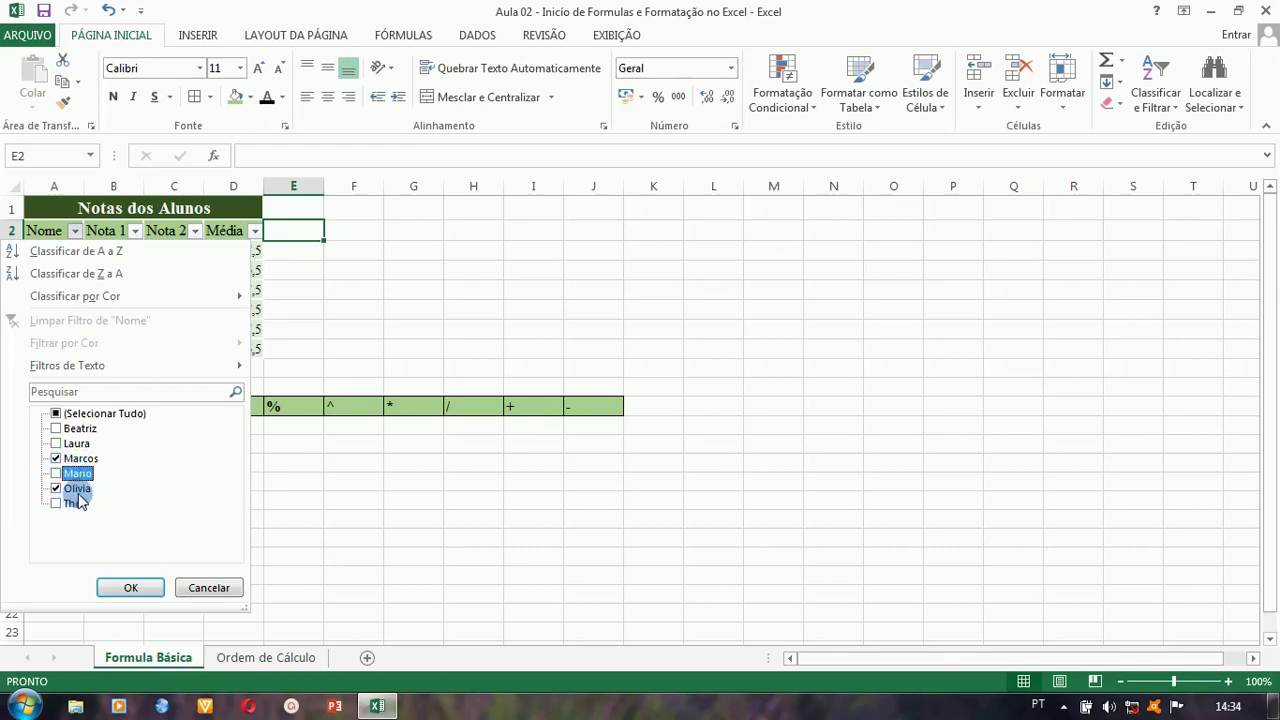
pyautogui.click(120, 588)
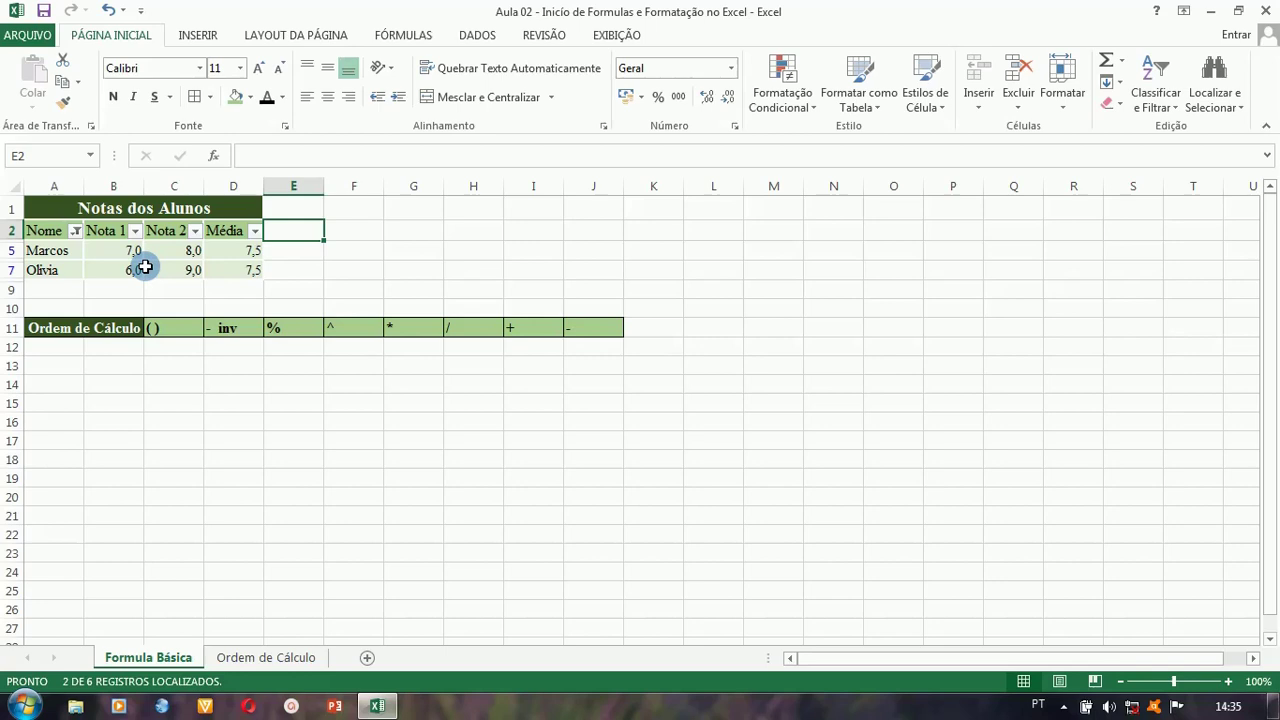
# - Reselect all students in the Nome filter and remove the filters from the grades table's header cells
pyautogui.click(76, 230)
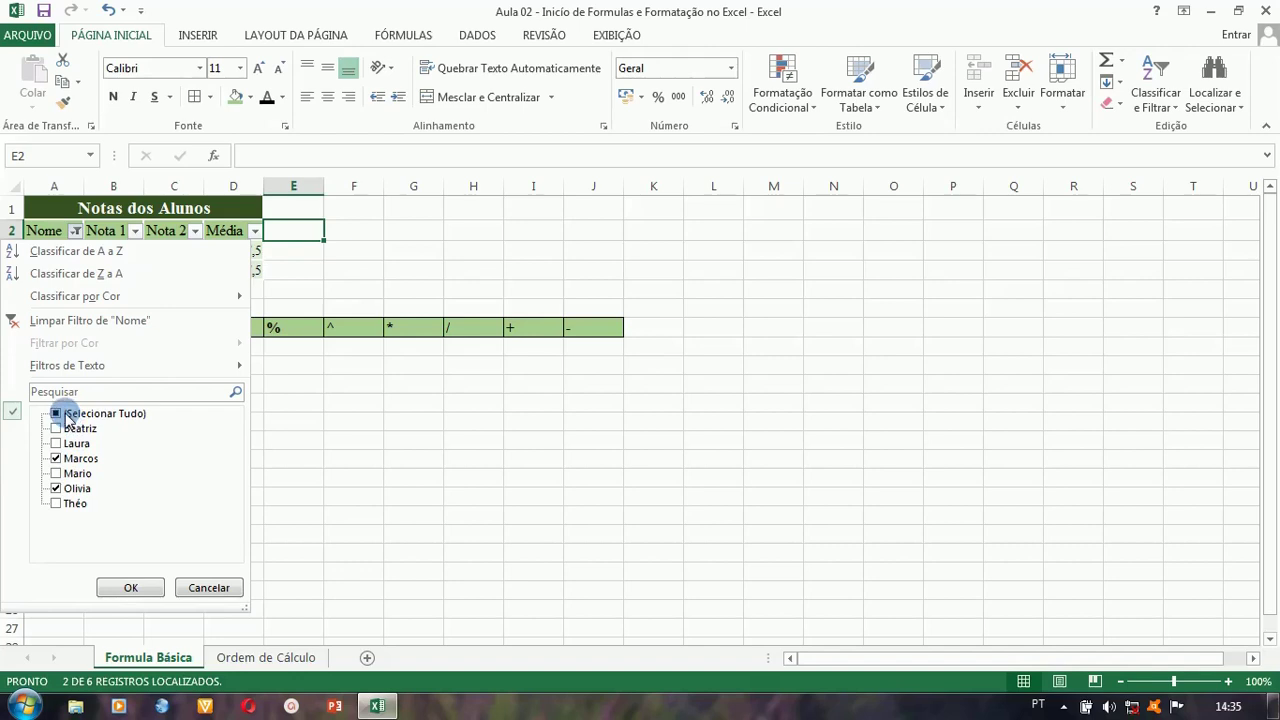
pyautogui.click(57, 414)
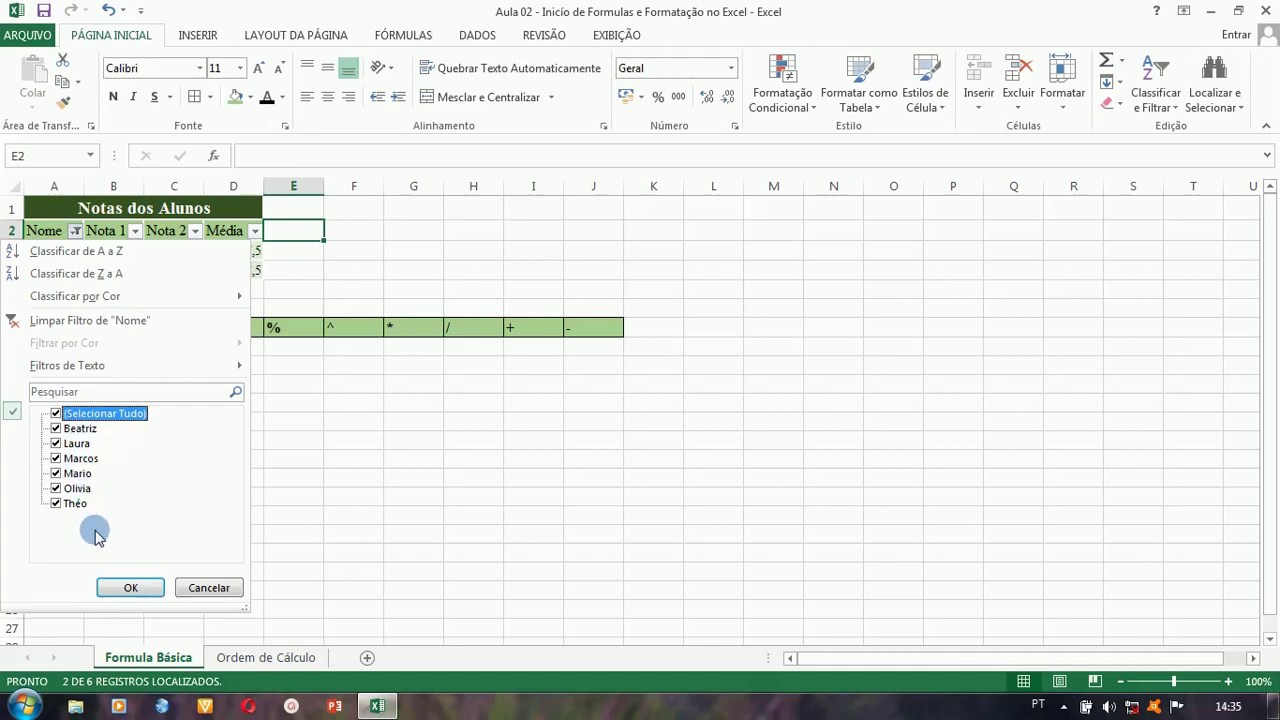
pyautogui.click(128, 588)
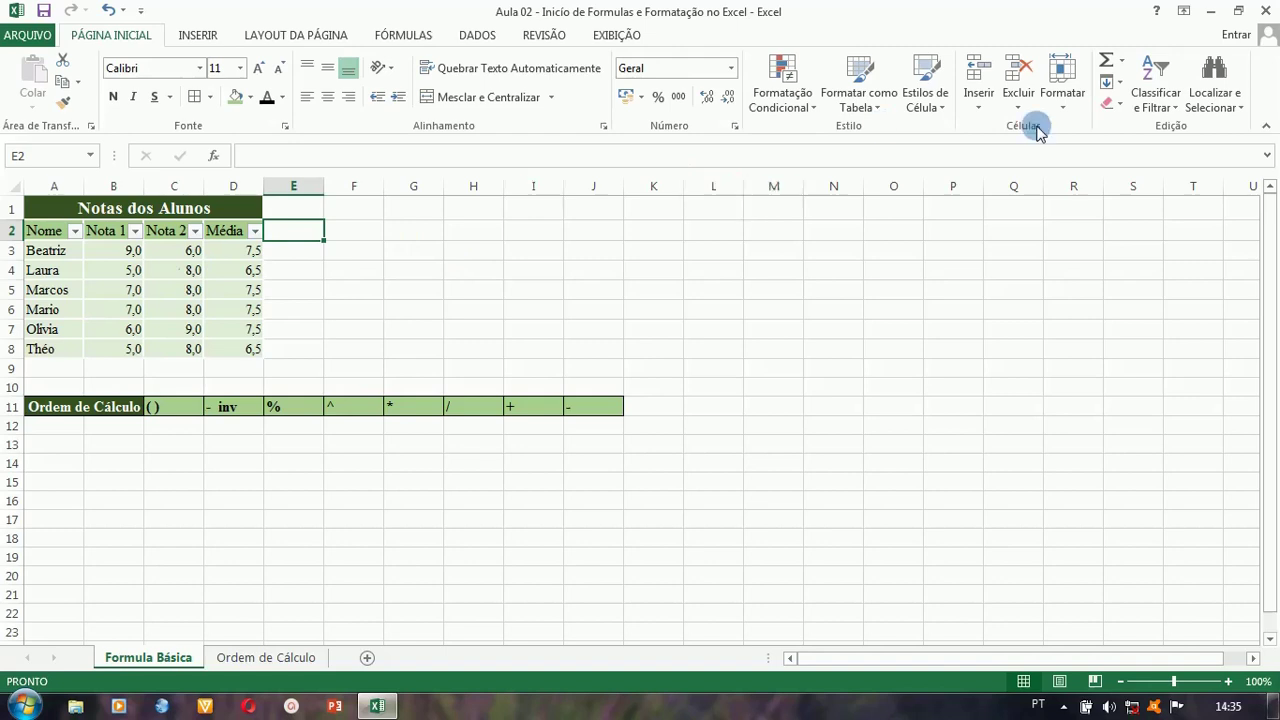
pyautogui.click(1165, 108)
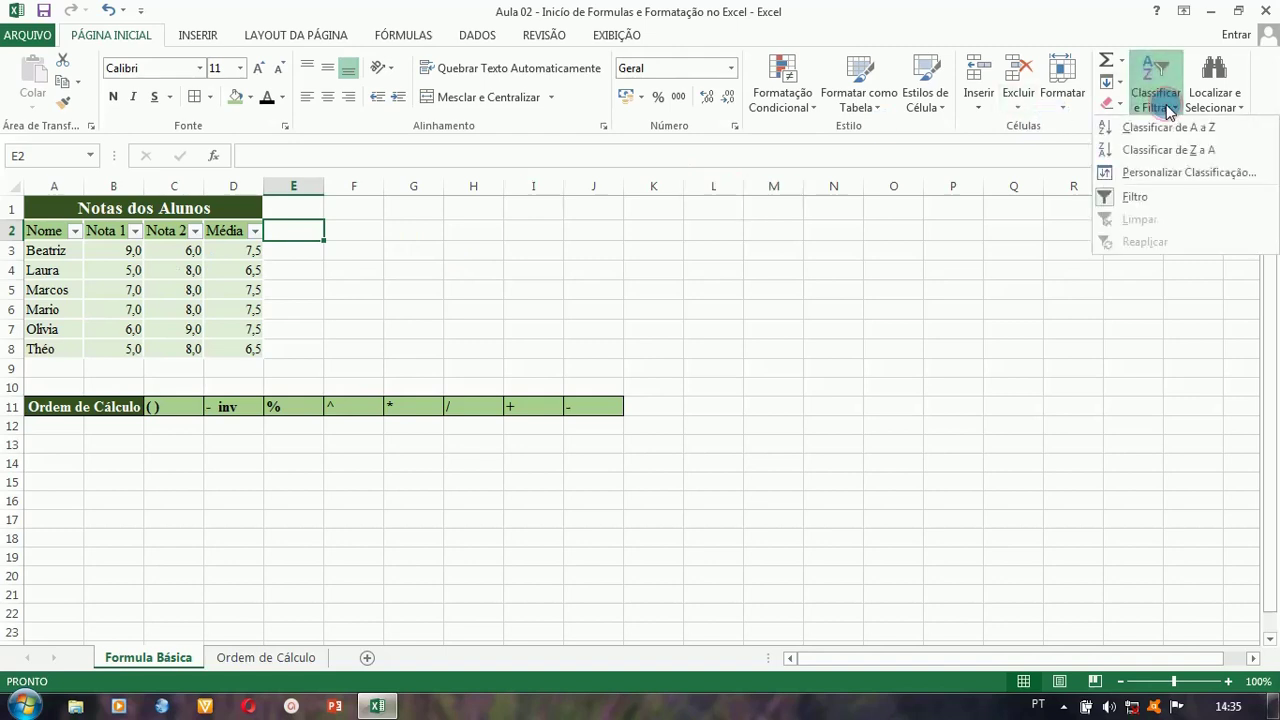
pyautogui.click(1121, 198)
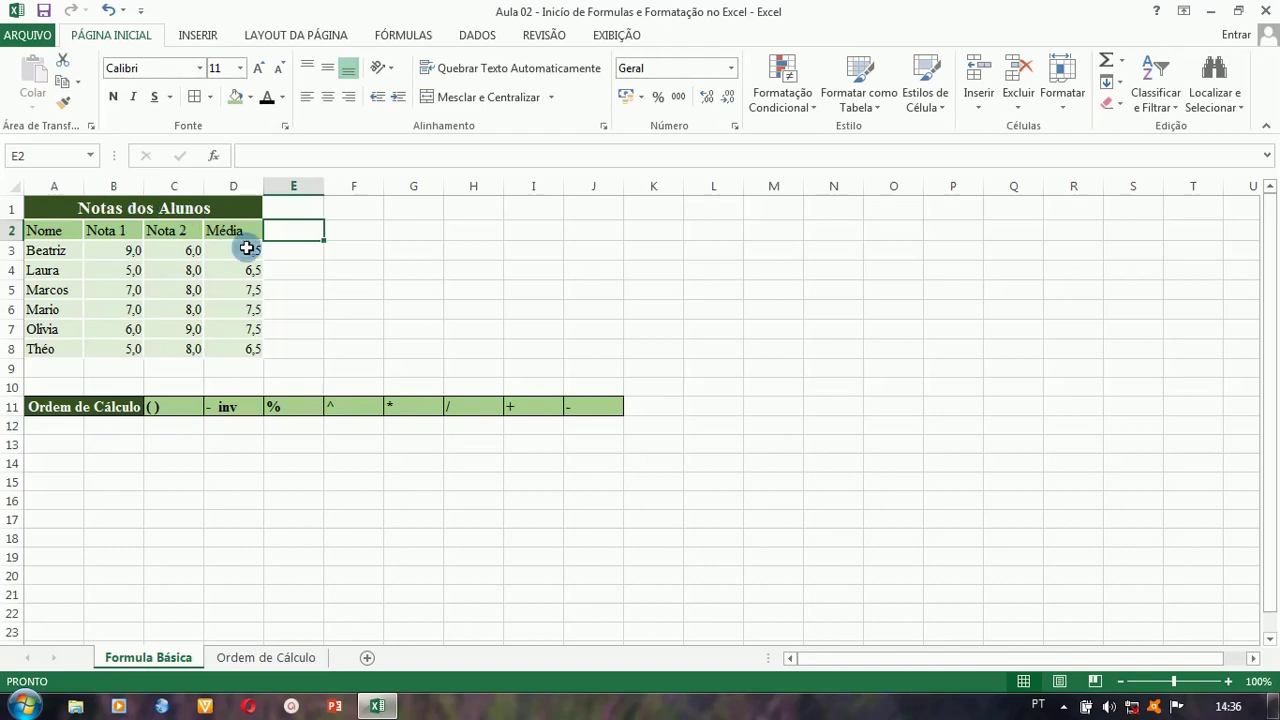
# - Examine the average formula in cell D3 and its referenced grade cells, leaving the formula as it is
pyautogui.click(246, 248)
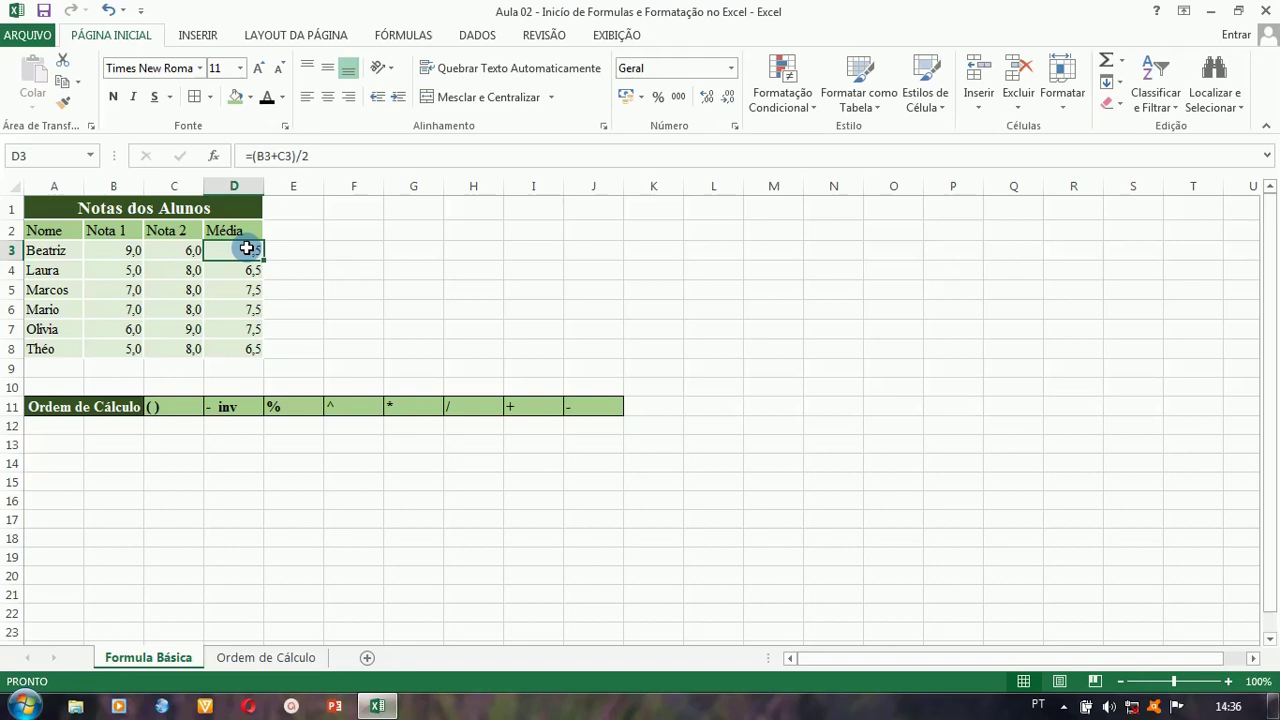
pyautogui.doubleClick(246, 248)
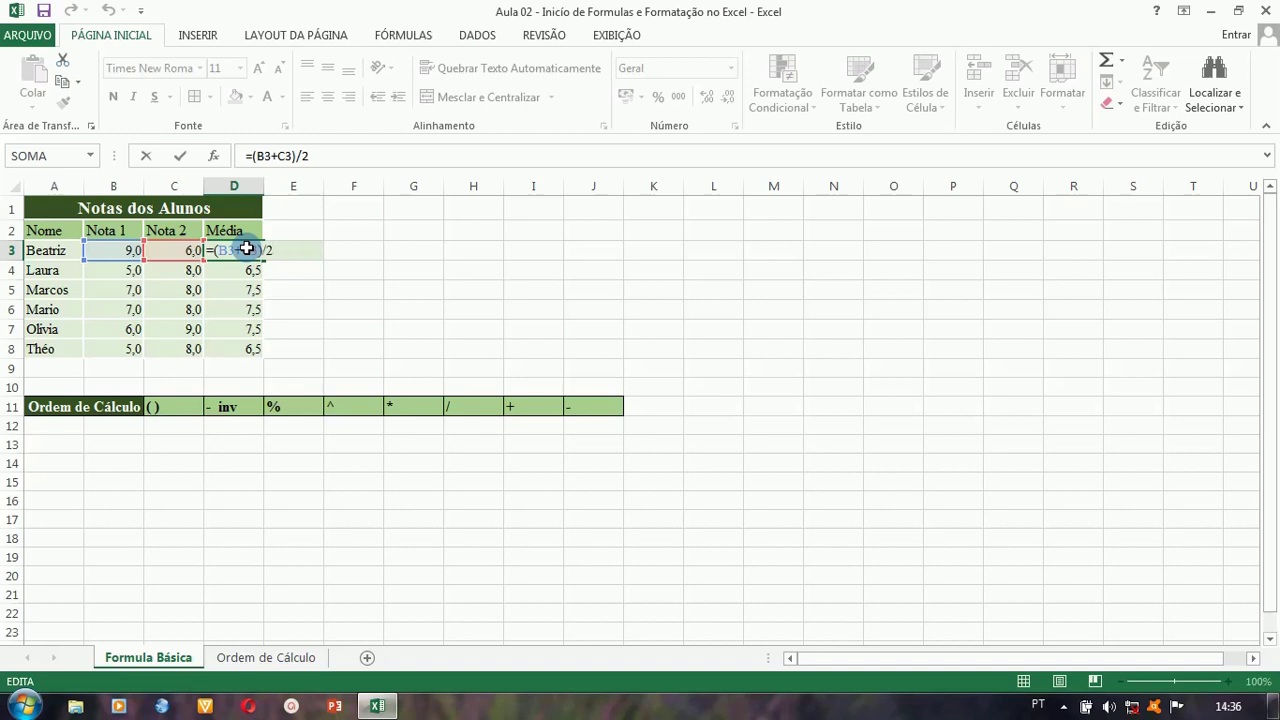
pyautogui.moveTo(246, 248); pyautogui.dragTo(210, 236)
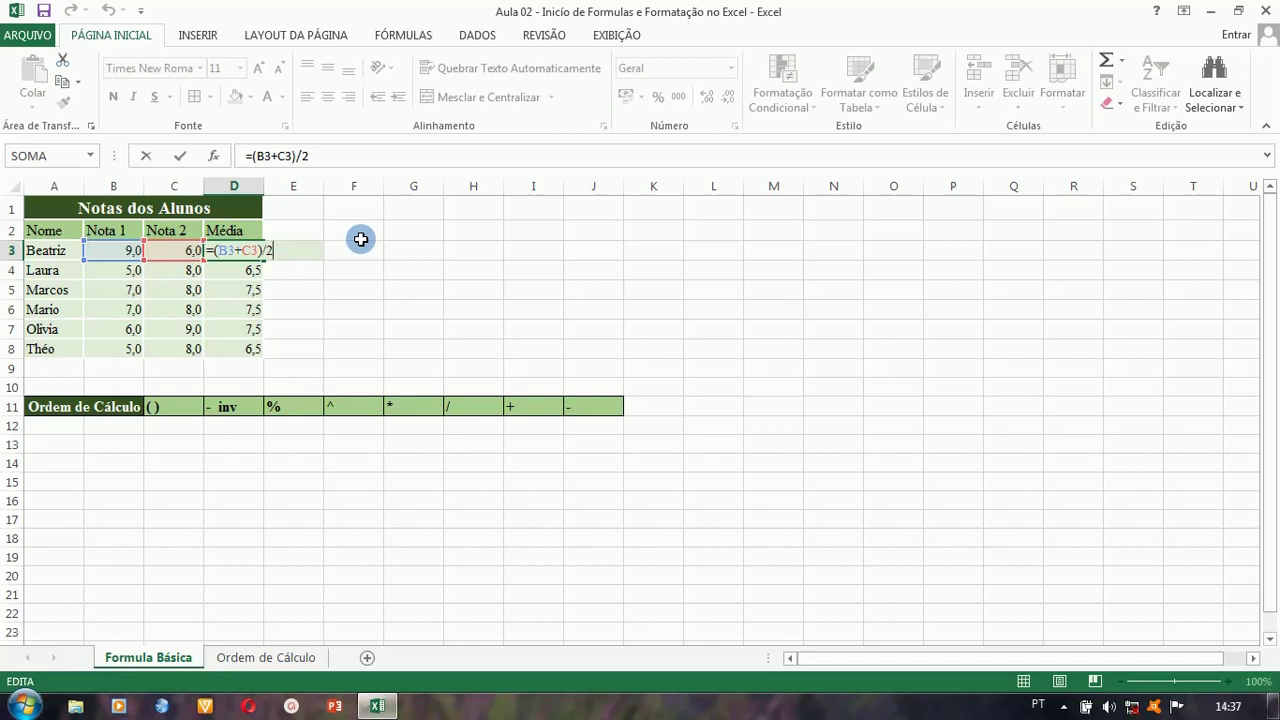
pyautogui.press('Return')
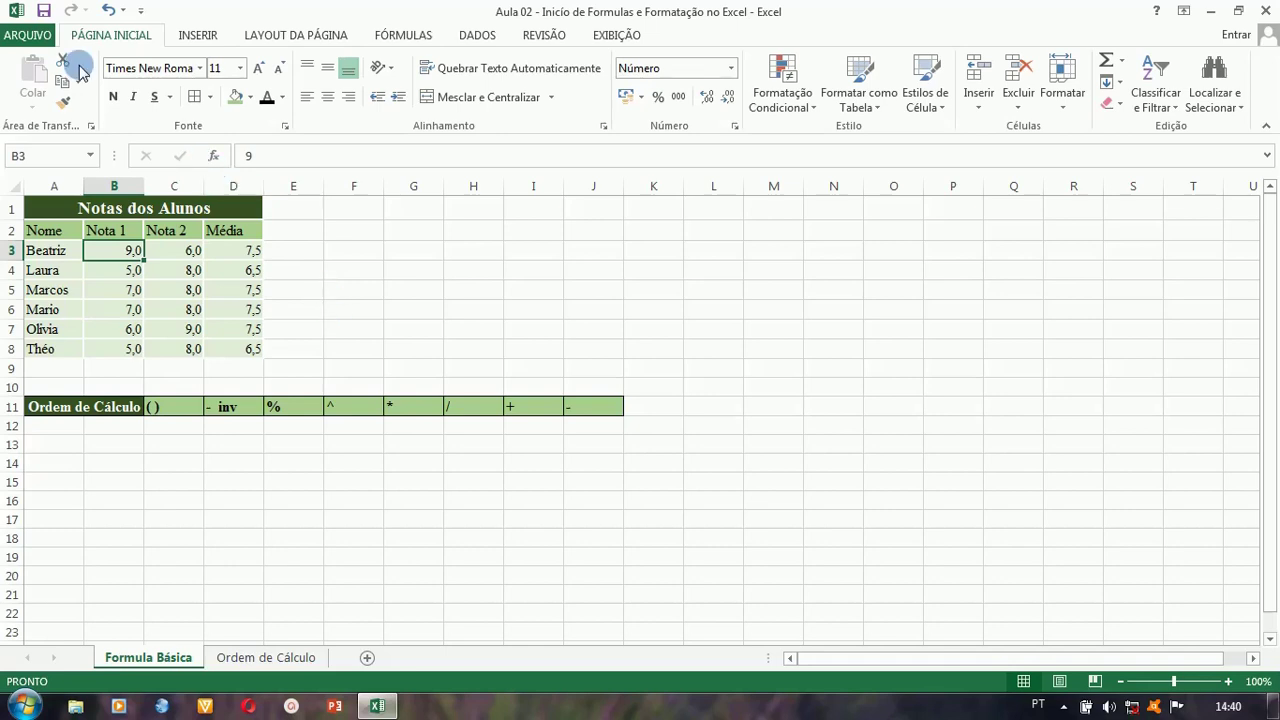
# - Save the workbook to Área de Trabalho as "Aula 02 - Inicío de Formulas e Formatação no Excel" in the Pasta de Trabalho do Excel format
pyautogui.click(30, 36)
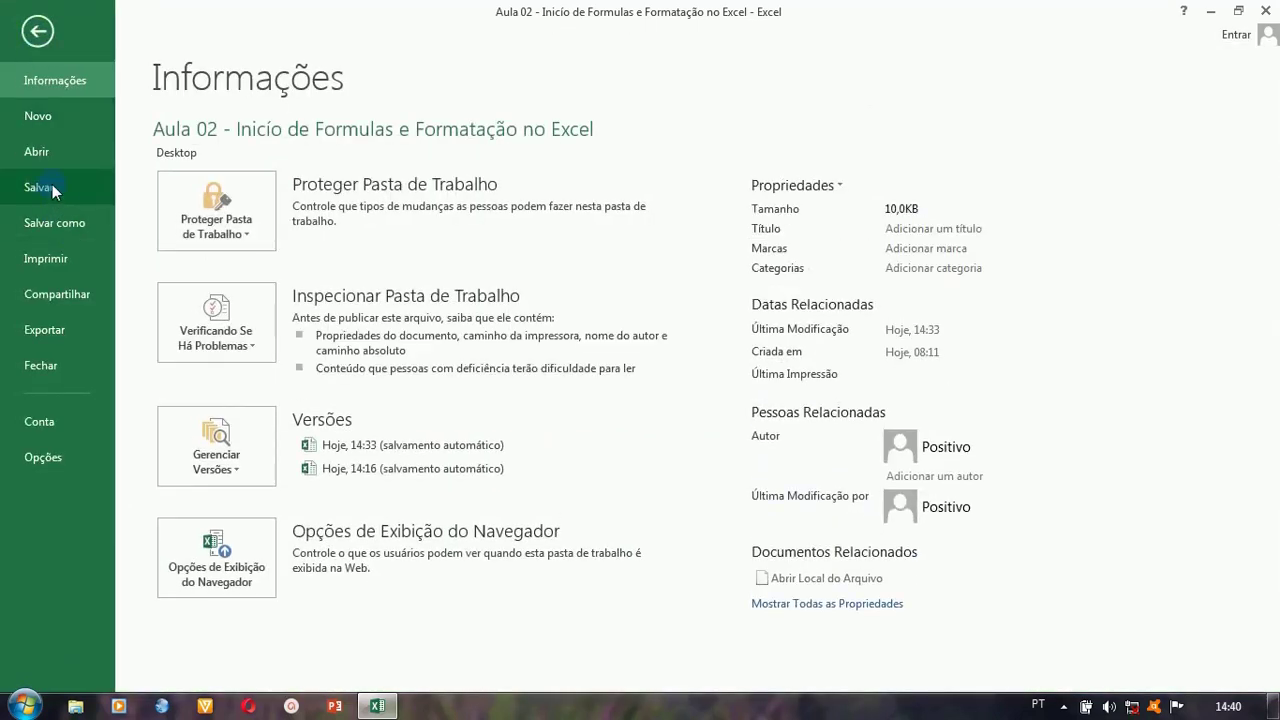
pyautogui.click(50, 222)
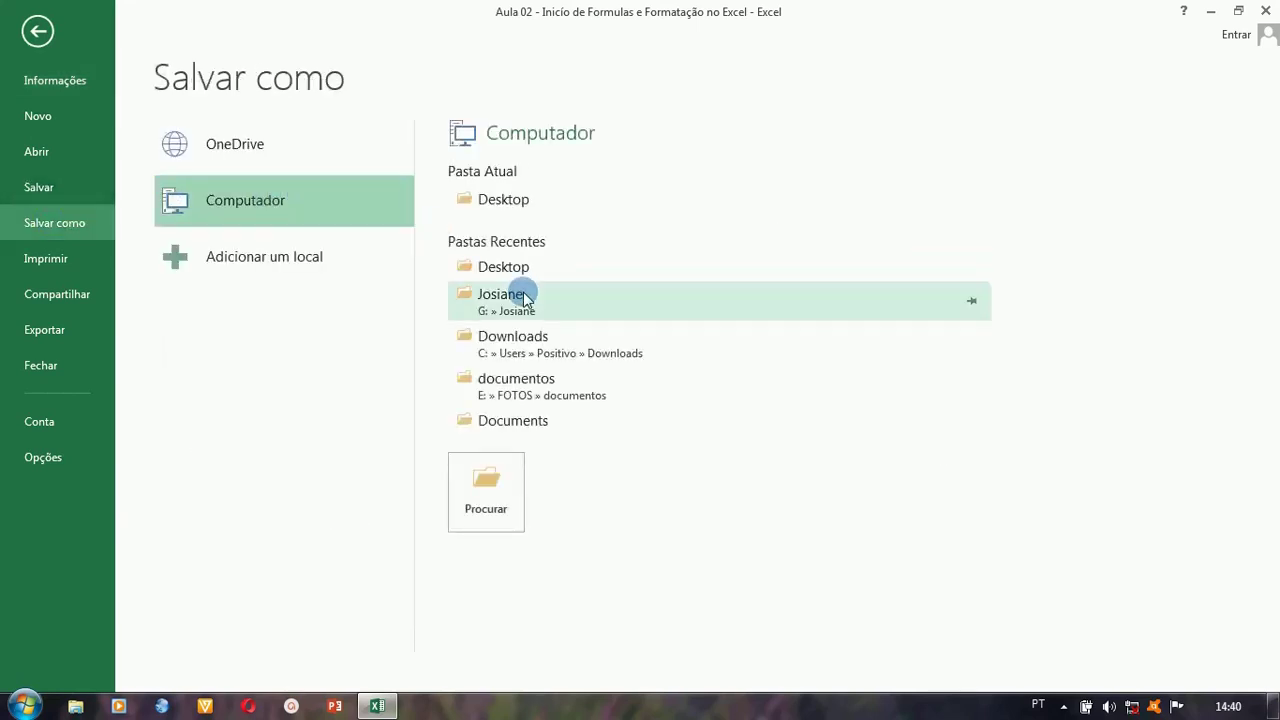
pyautogui.click(493, 199)
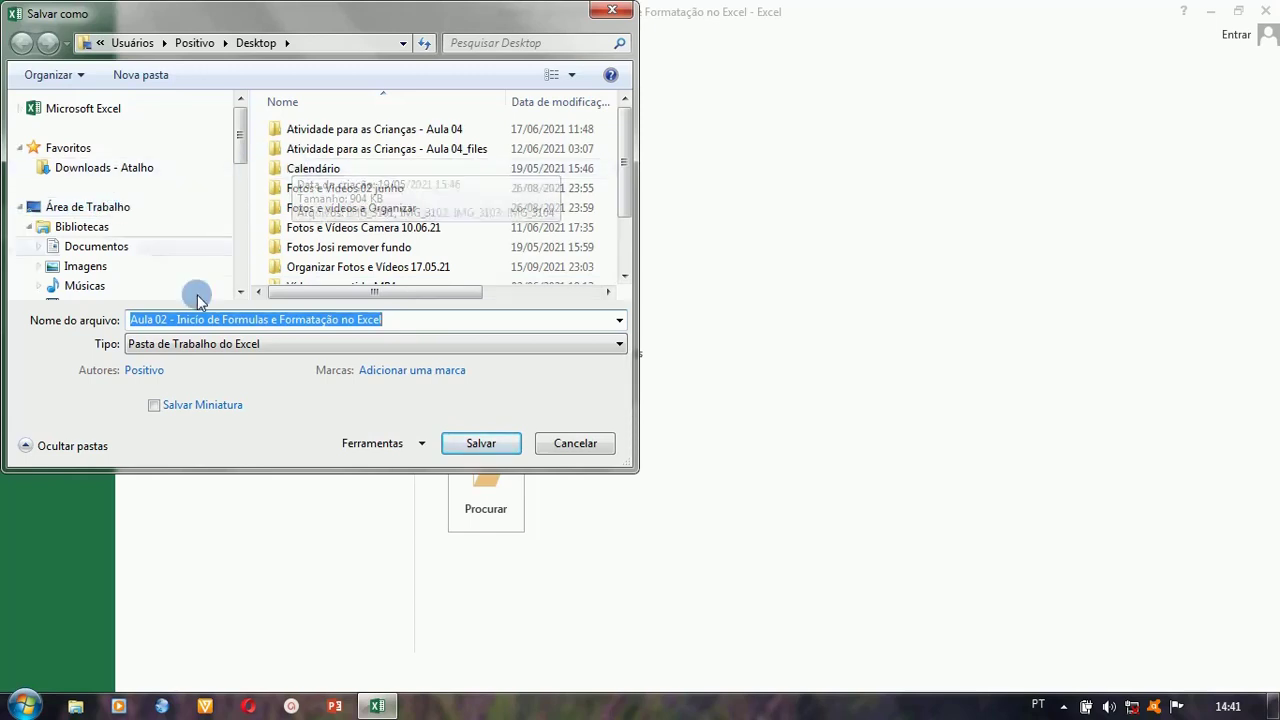
pyautogui.click(87, 210)
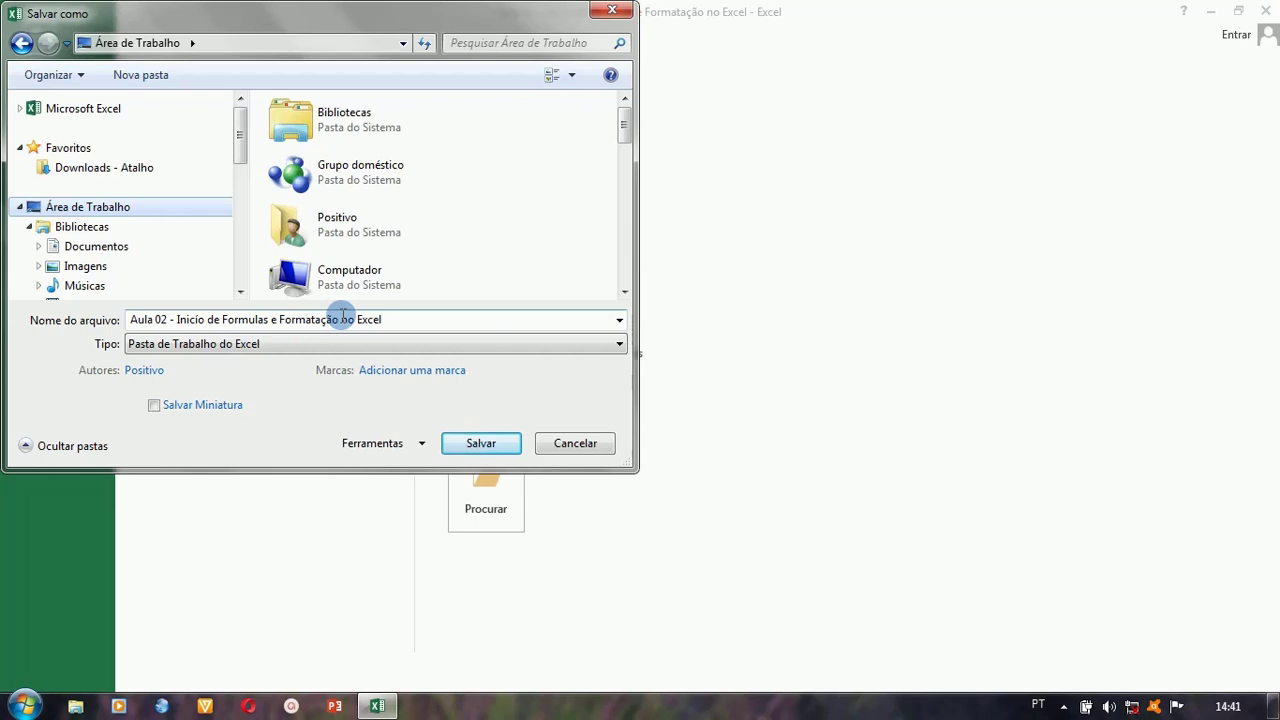
pyautogui.click(481, 445)
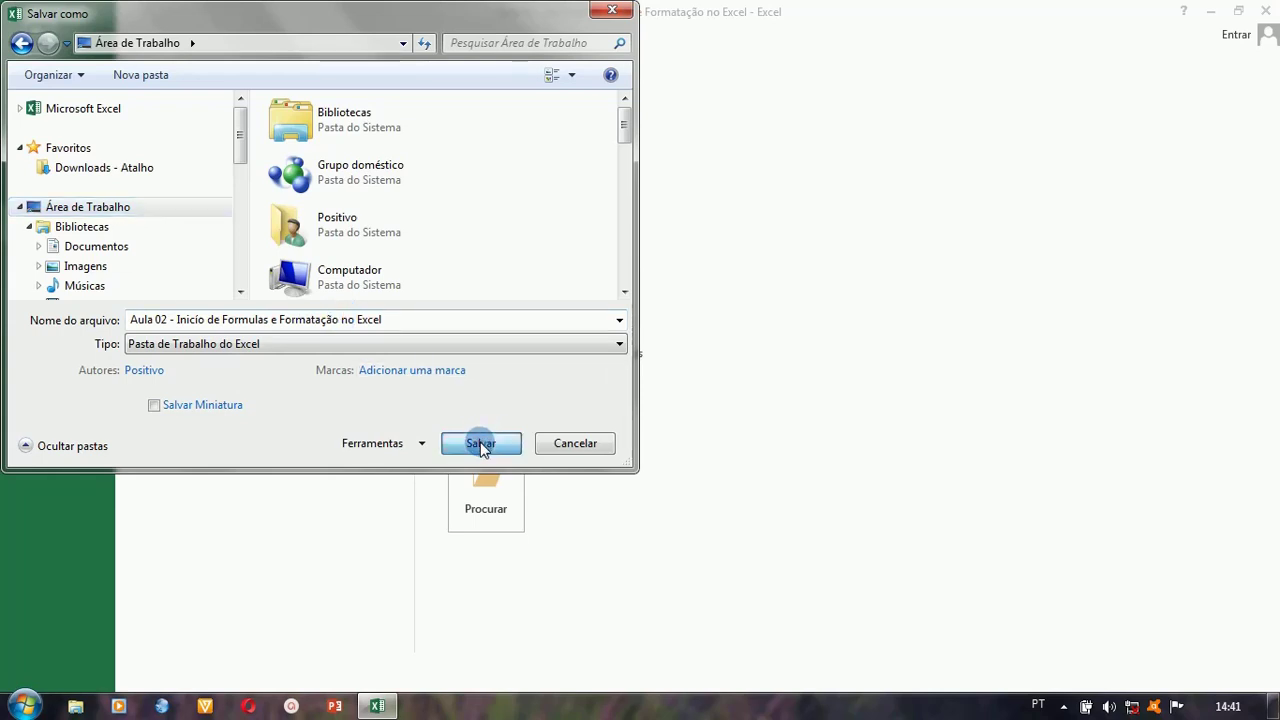